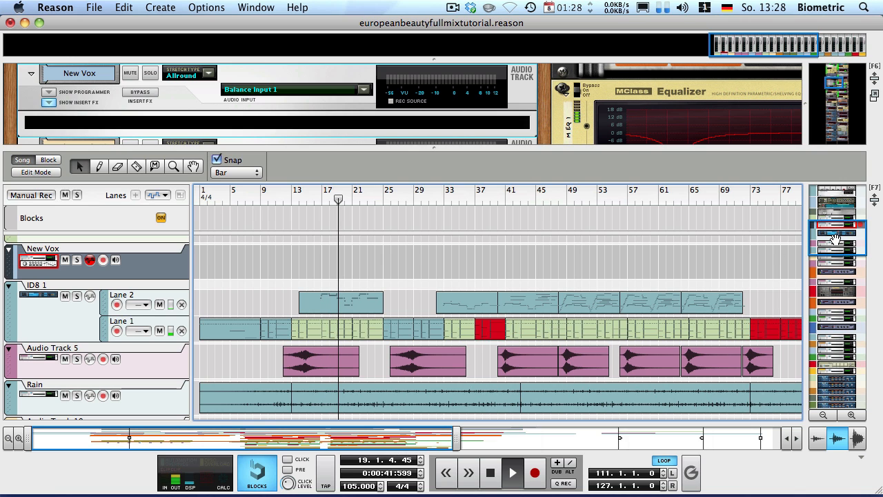
# Stop playback and try song positions at bars 23, 13 and 111, briefly playing from 111
pyautogui.moveTo(835, 240); pyautogui.dragTo(825, 252)
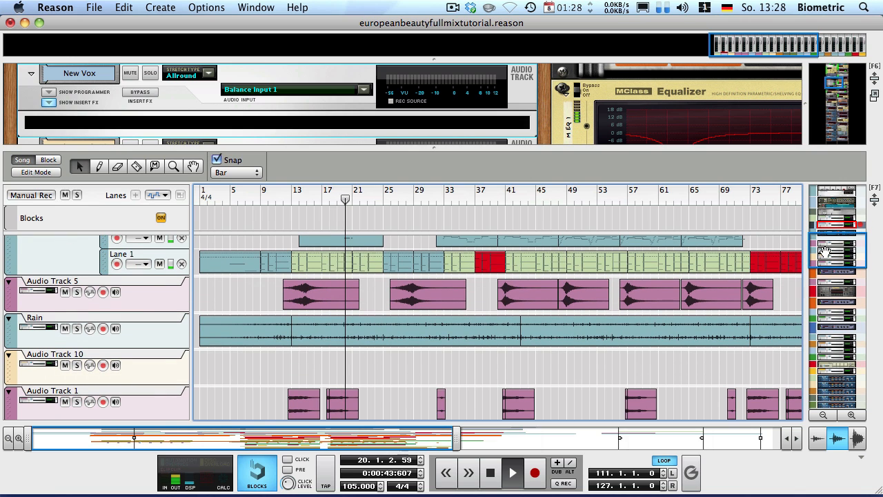
pyautogui.press('space')
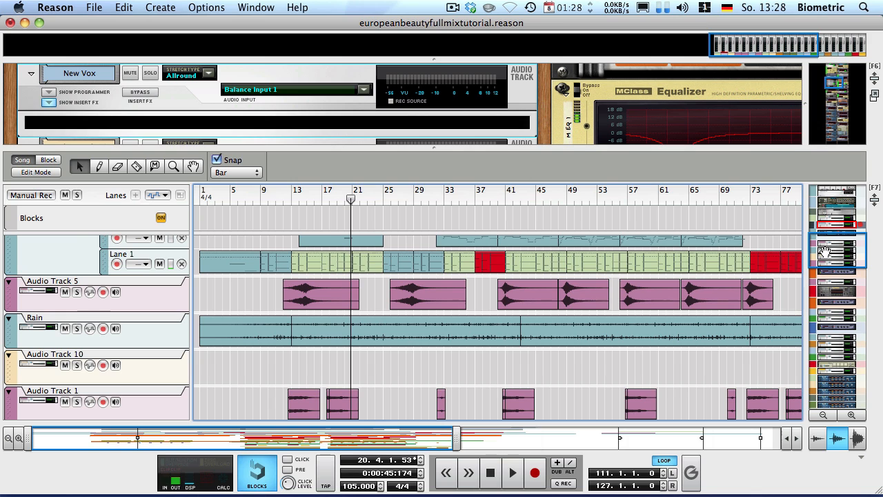
pyautogui.click(367, 200)
pyautogui.click(292, 200)
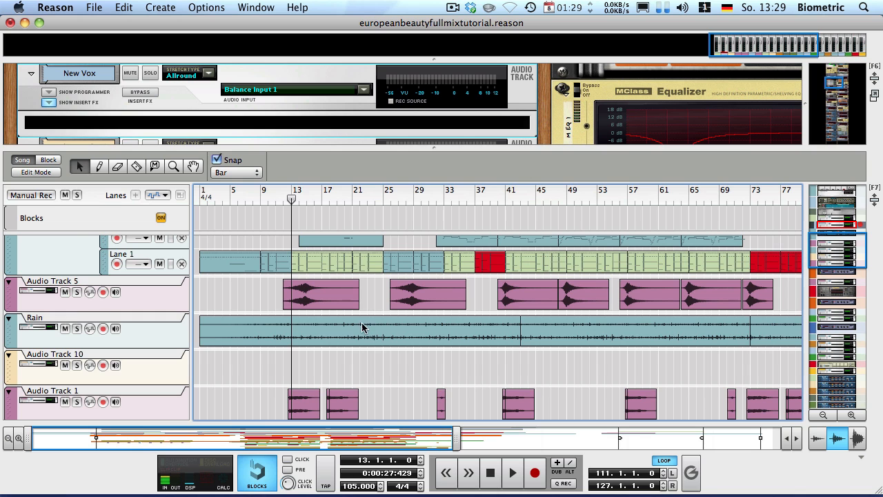
pyautogui.moveTo(376, 452); pyautogui.dragTo(703, 442)
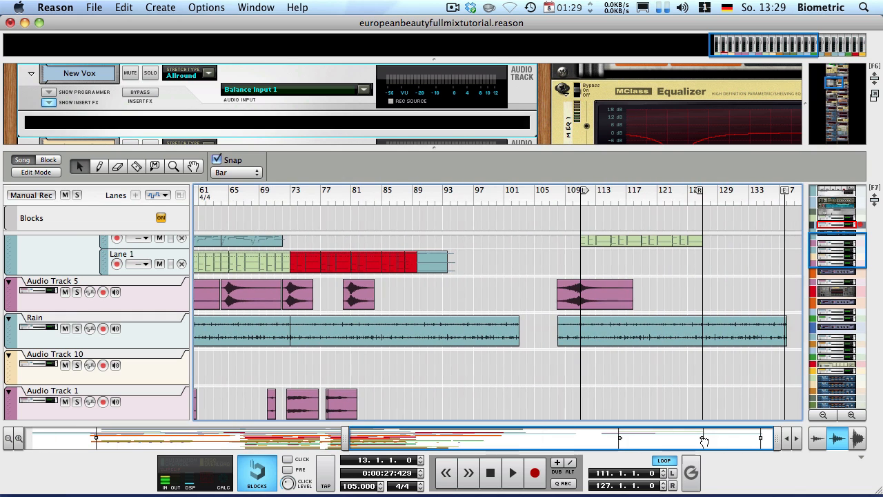
pyautogui.click(578, 195)
pyautogui.scroll(3, 620, 314)
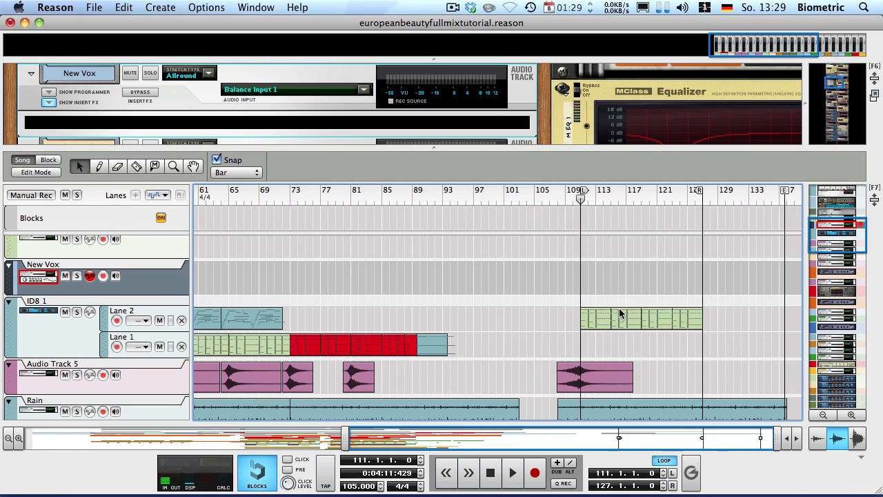
pyautogui.press('space')
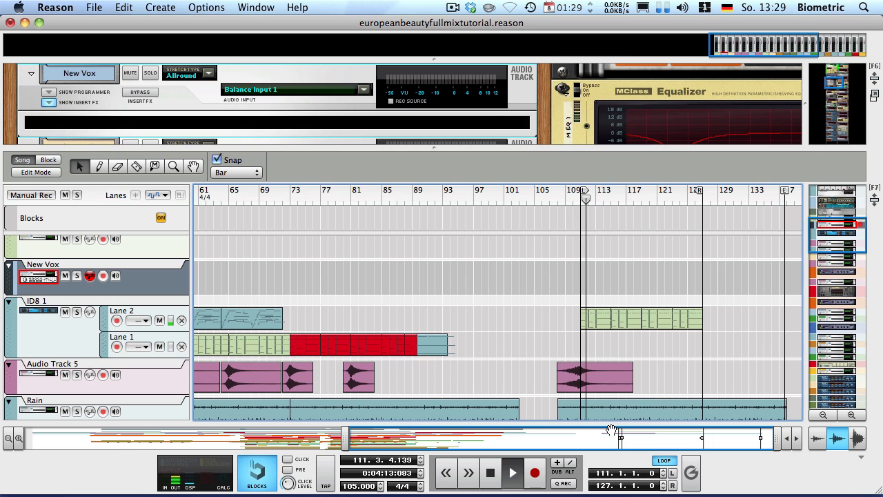
pyautogui.press('space')
# Play from bar 18 with Audio Track 1 and RV7000 3 soloed
pyautogui.moveTo(572, 430); pyautogui.dragTo(244, 394)
pyautogui.scroll(-5, 268, 299)
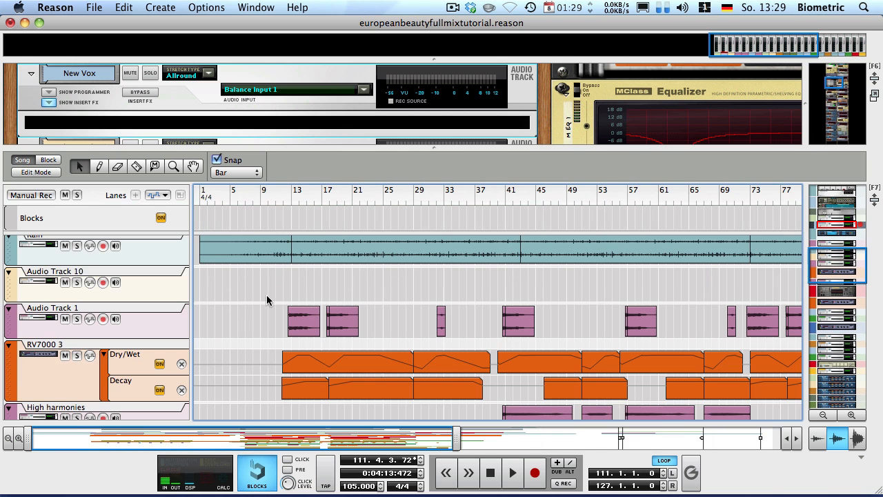
pyautogui.click(329, 195)
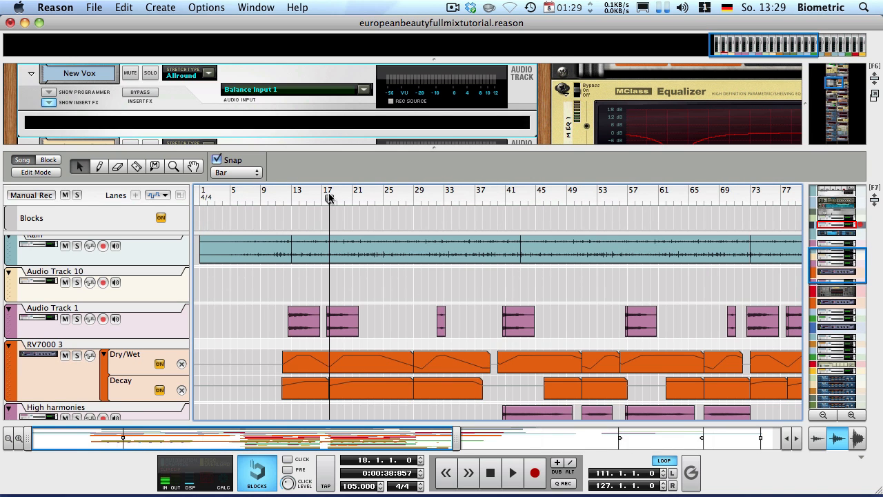
pyautogui.press('space')
pyautogui.click(76, 319)
pyautogui.click(77, 356)
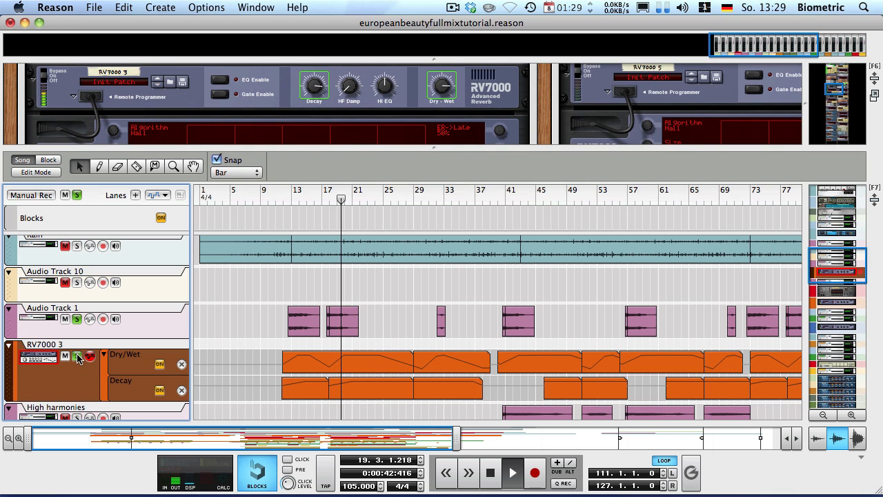
# Move the solos from Audio Track 1 and RV7000 3 to Audio Track 2 and RV7000 4, playing from bar 14
pyautogui.press('space')
pyautogui.click(78, 355)
pyautogui.click(76, 320)
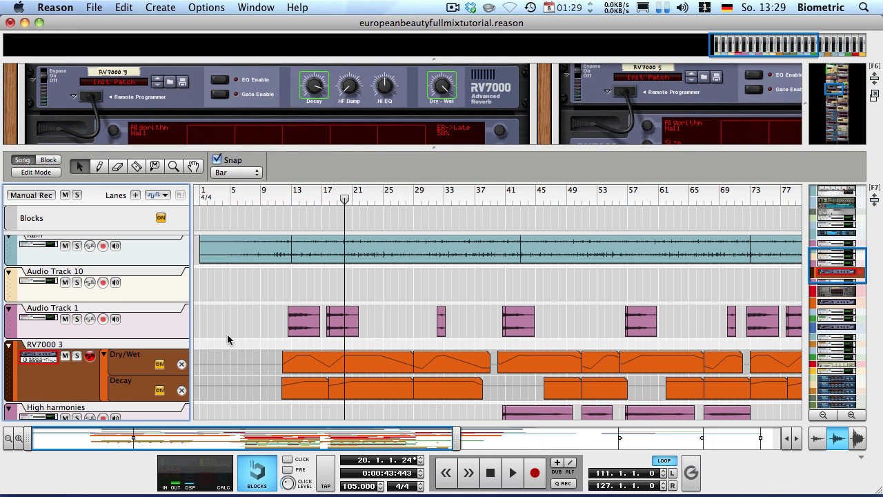
pyautogui.scroll(-8, 228, 337)
pyautogui.scroll(-4, 228, 337)
pyautogui.click(77, 285)
pyautogui.click(77, 323)
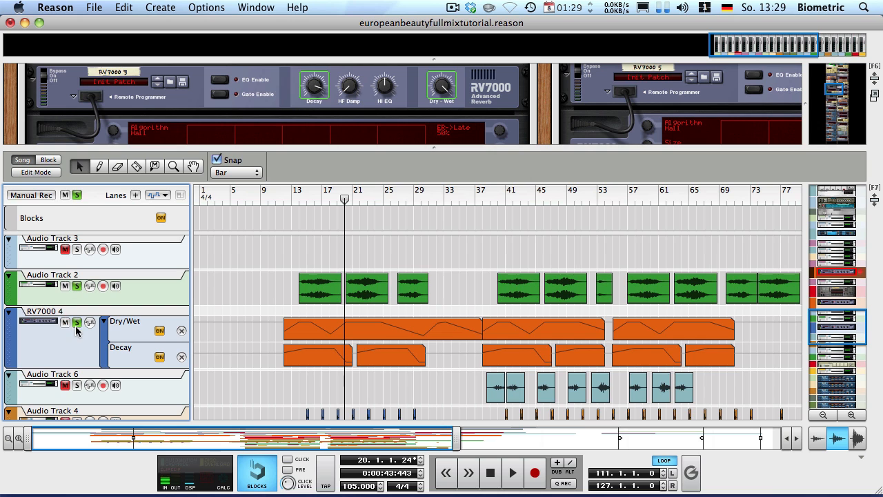
pyautogui.click(306, 196)
pyautogui.press('space')
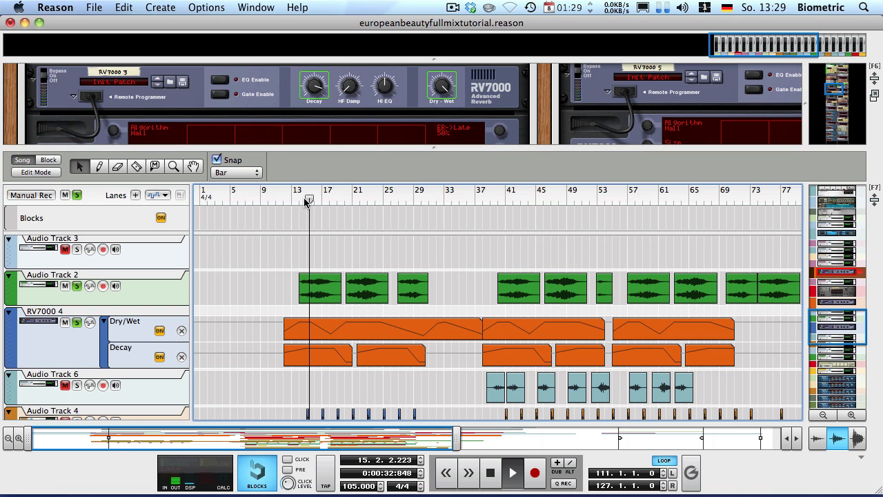
# Clear all solos and move the view and song position to the closing bars around bar 105
pyautogui.scroll(-3, 292, 256)
pyautogui.scroll(3, 292, 256)
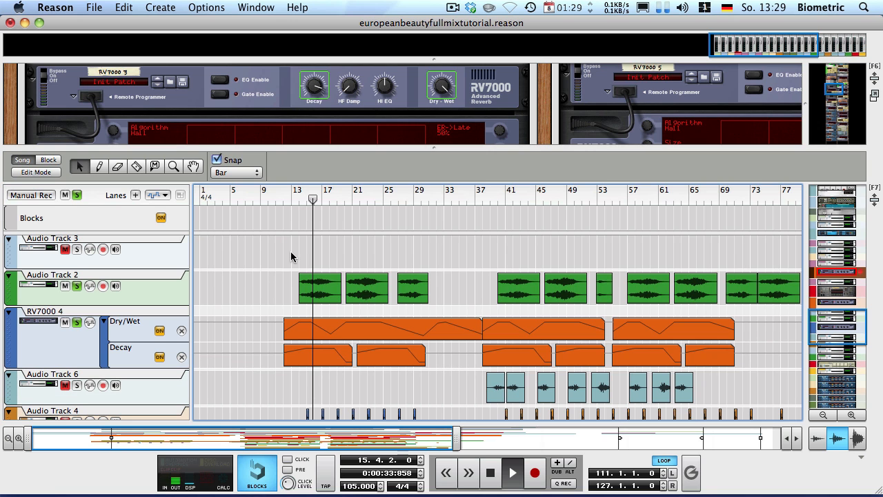
pyautogui.click(77, 195)
pyautogui.scroll(-10, 229, 278)
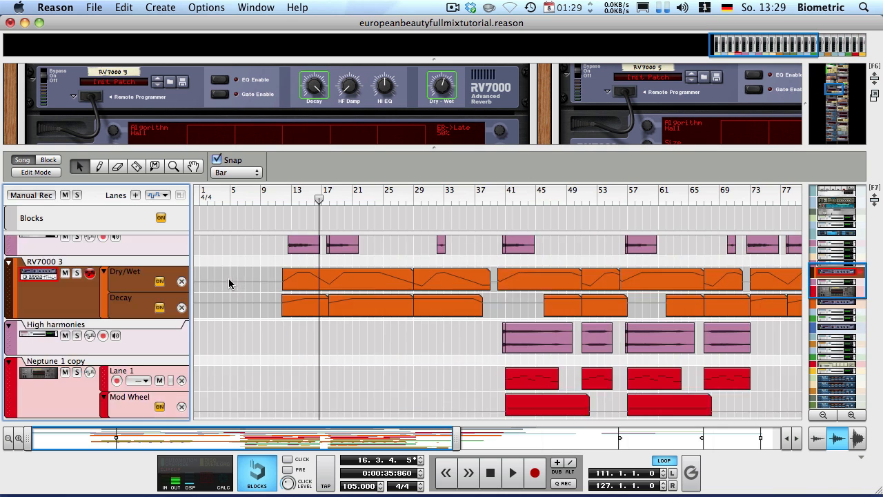
pyautogui.moveTo(369, 438); pyautogui.dragTo(686, 437)
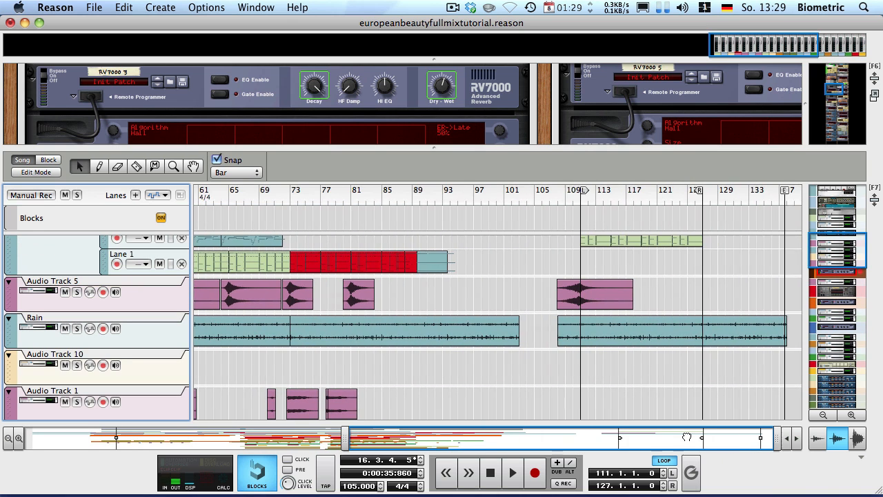
pyautogui.click(535, 199)
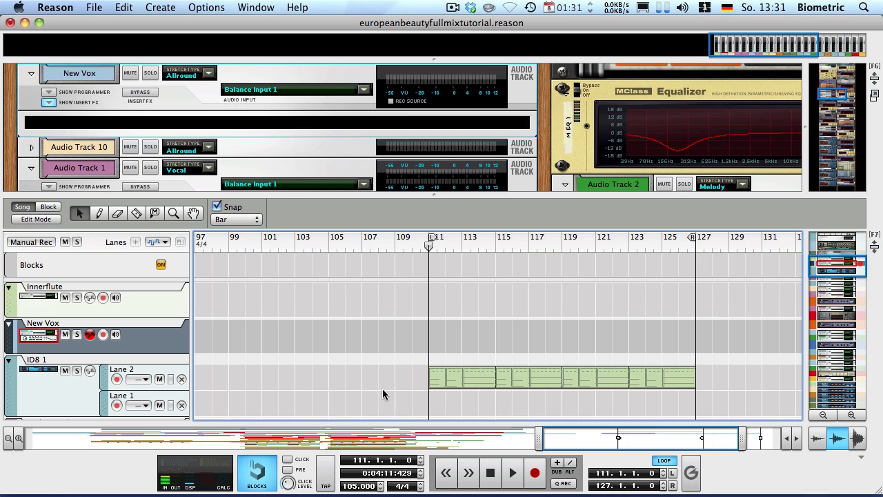
# Import K It's Why I'm Wrong.wav onto the New Vox track and restore the tempo to 105
pyautogui.doubleClick(354, 485)
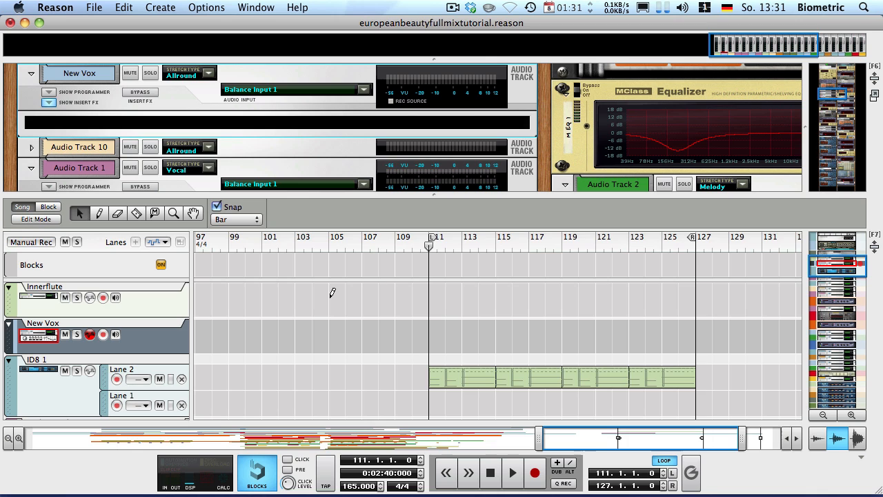
pyautogui.press('super+i')
pyautogui.click(297, 158)
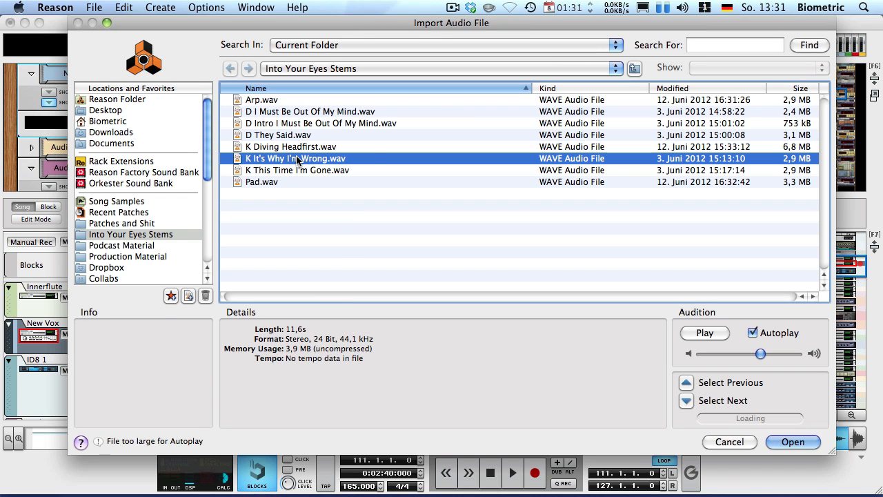
pyautogui.doubleClick(297, 159)
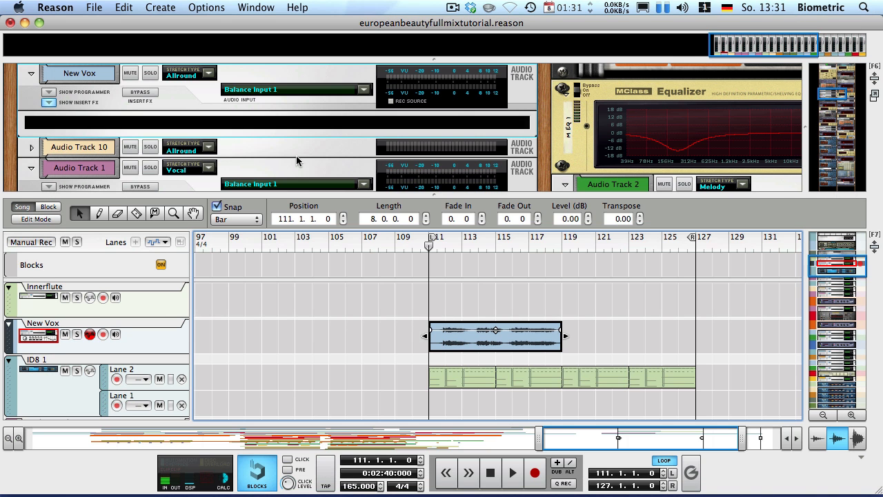
pyautogui.doubleClick(351, 487)
pyautogui.press('Return')
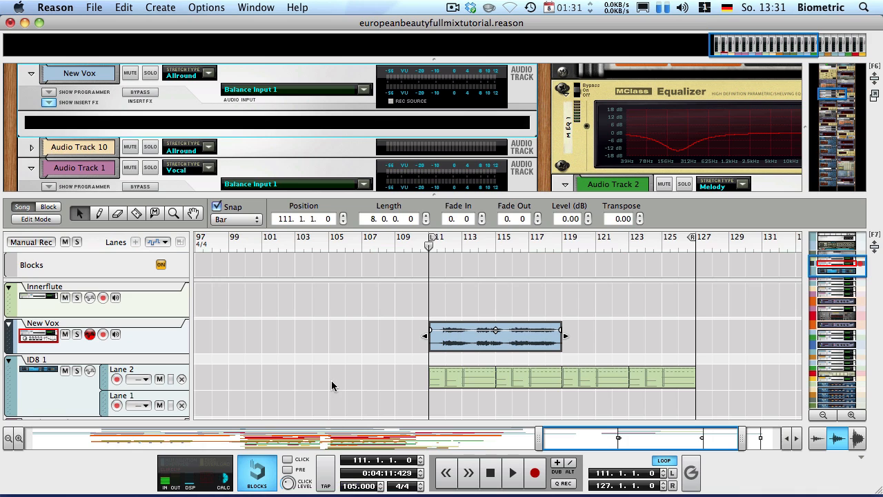
# Move the new clip one bar earlier so it starts at bar 110
pyautogui.scroll(2, 403, 323)
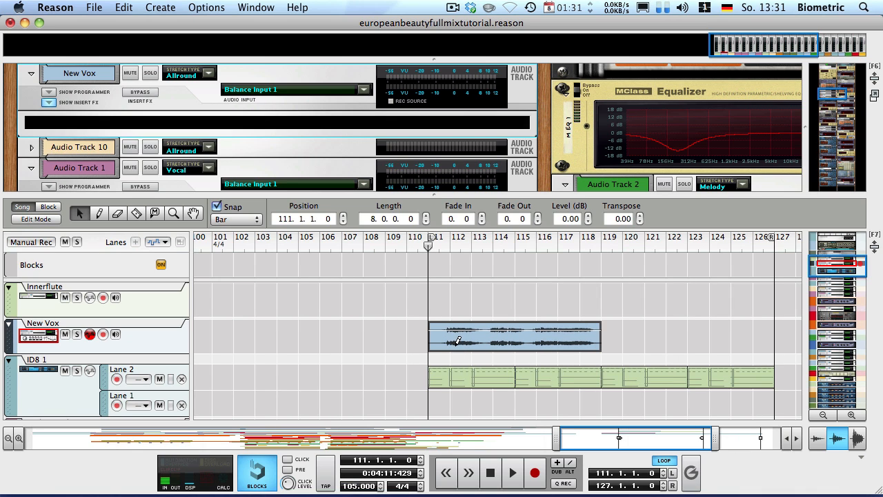
pyautogui.moveTo(454, 345); pyautogui.dragTo(433, 346)
pyautogui.click(424, 238)
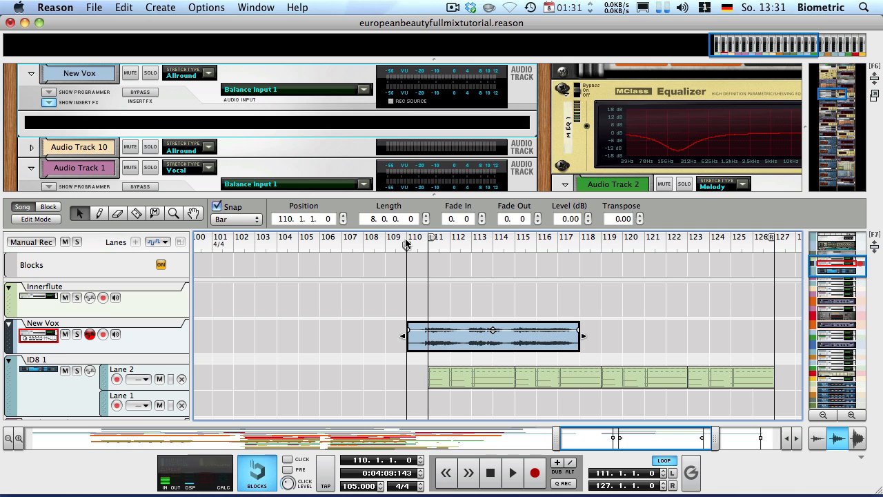
pyautogui.click(329, 322)
pyautogui.press('space')
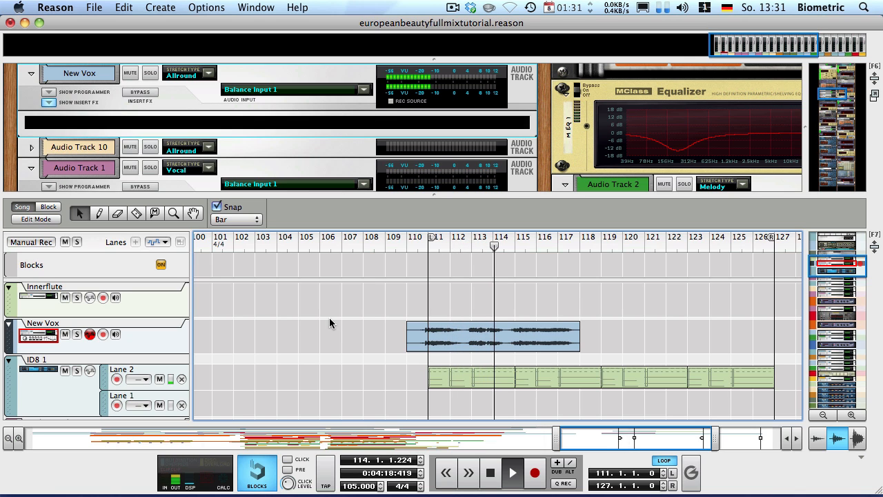
pyautogui.press('space')
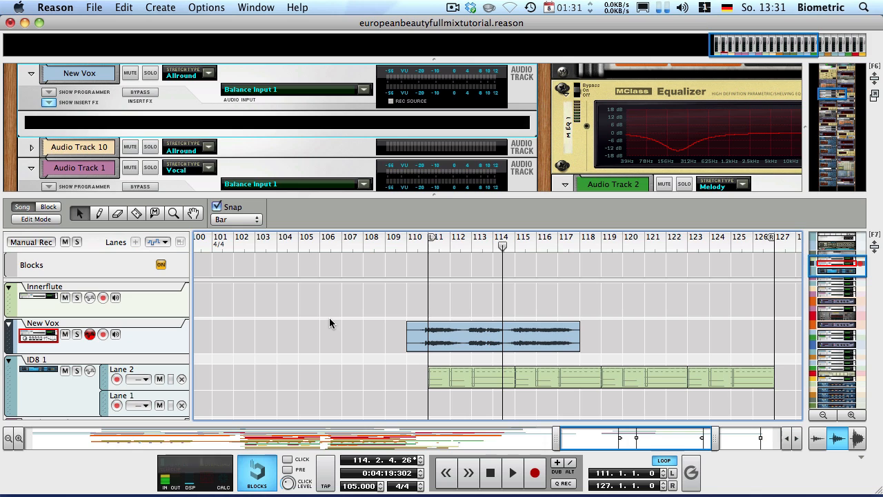
pyautogui.press('h')
pyautogui.press('h')
pyautogui.press('h')
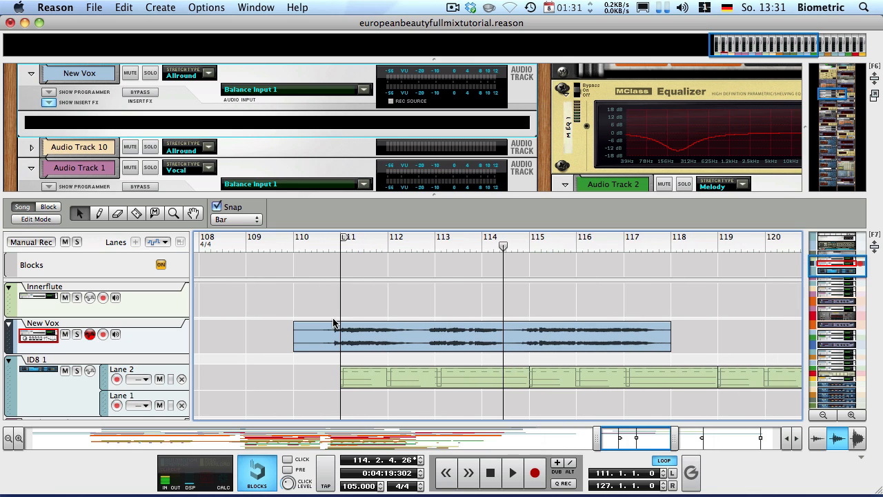
pyautogui.click(478, 242)
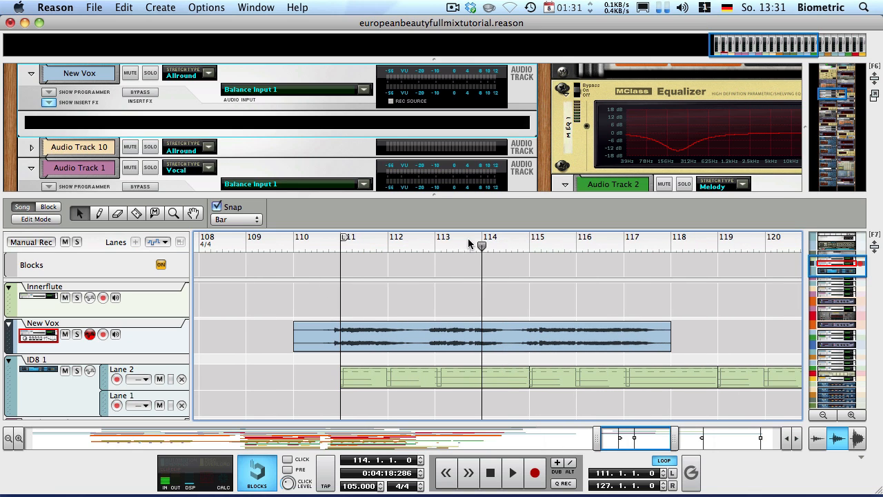
pyautogui.click(448, 242)
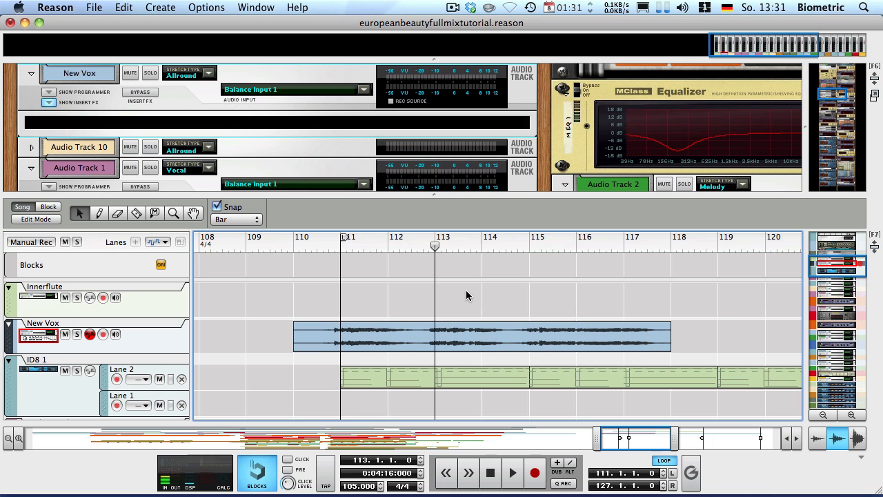
pyautogui.click(66, 371)
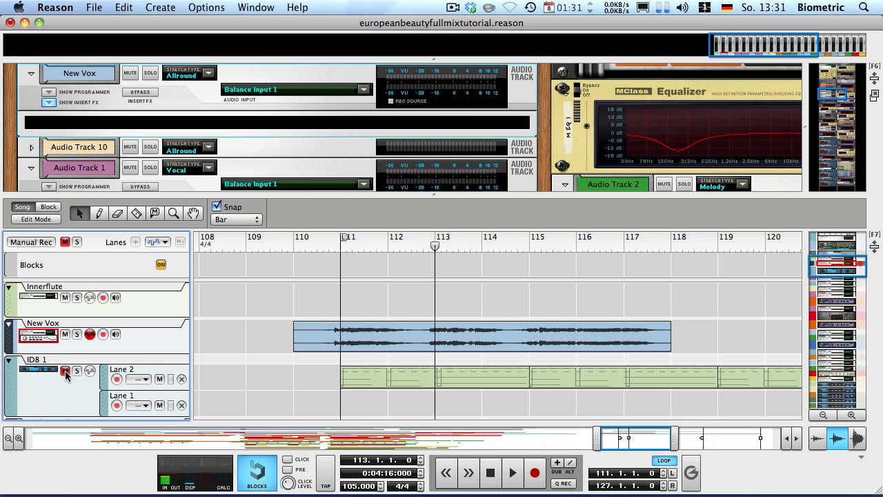
pyautogui.scroll(-3, 365, 367)
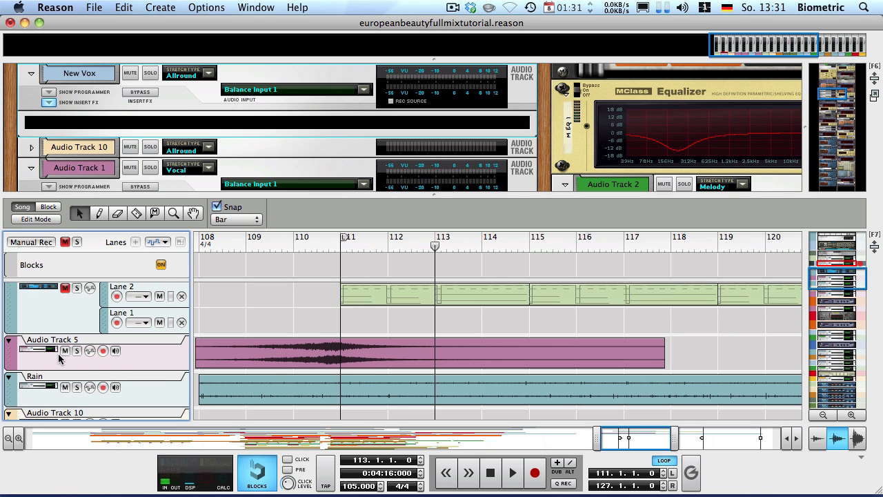
pyautogui.scroll(6, 455, 311)
pyautogui.scroll(-3, 450, 317)
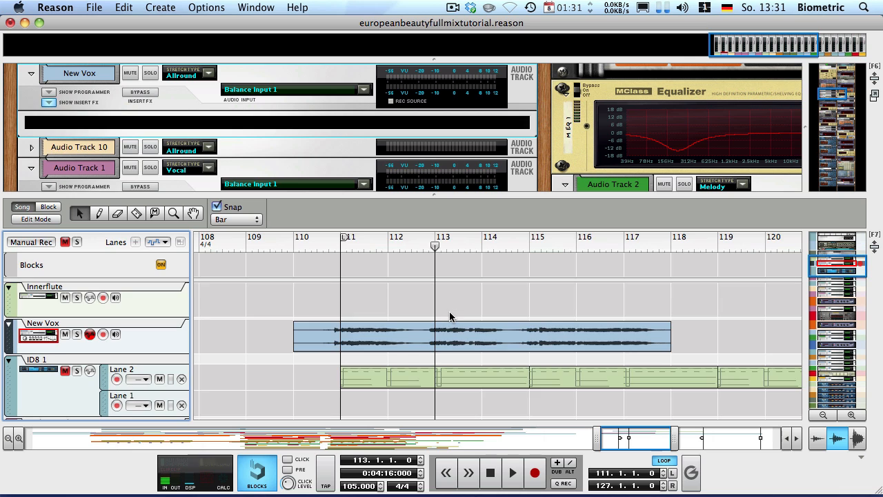
pyautogui.press('space')
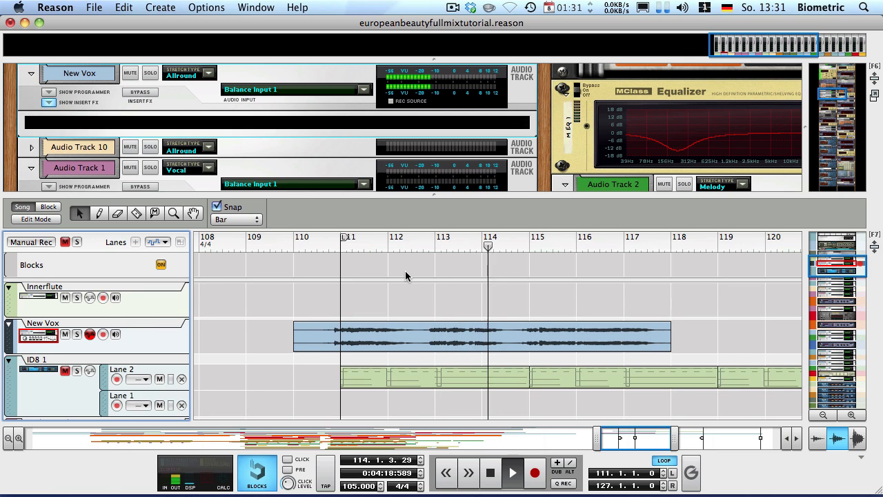
pyautogui.press('space')
pyautogui.click(287, 458)
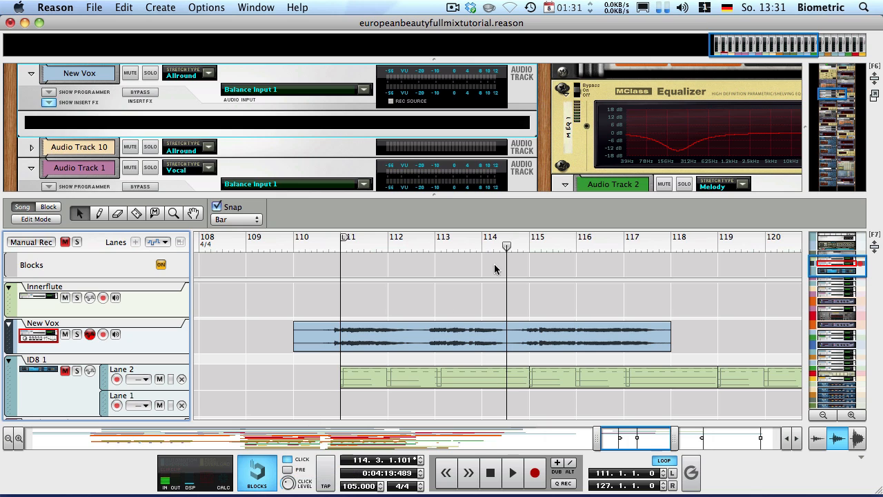
pyautogui.moveTo(476, 242); pyautogui.dragTo(453, 238)
pyautogui.press('space')
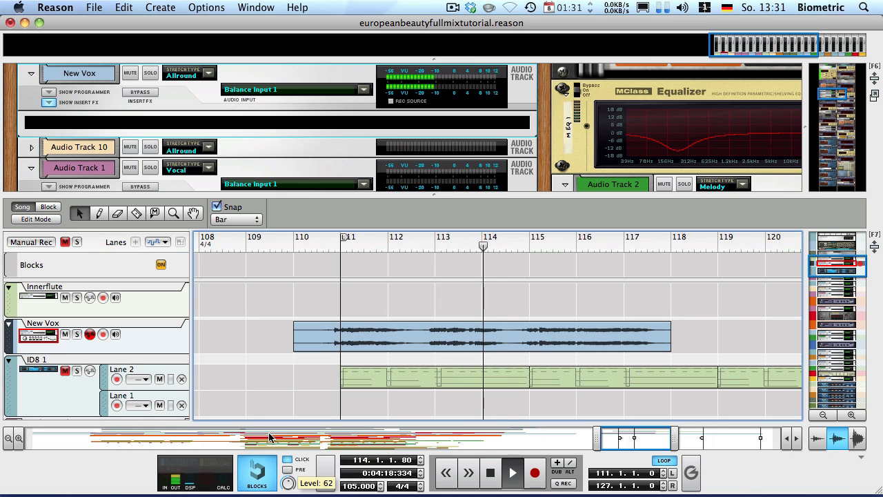
pyautogui.click(429, 240)
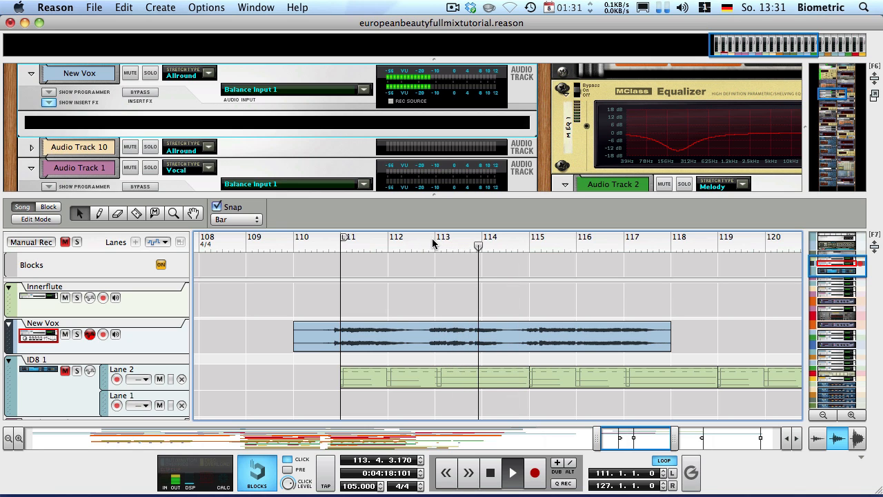
pyautogui.press('space')
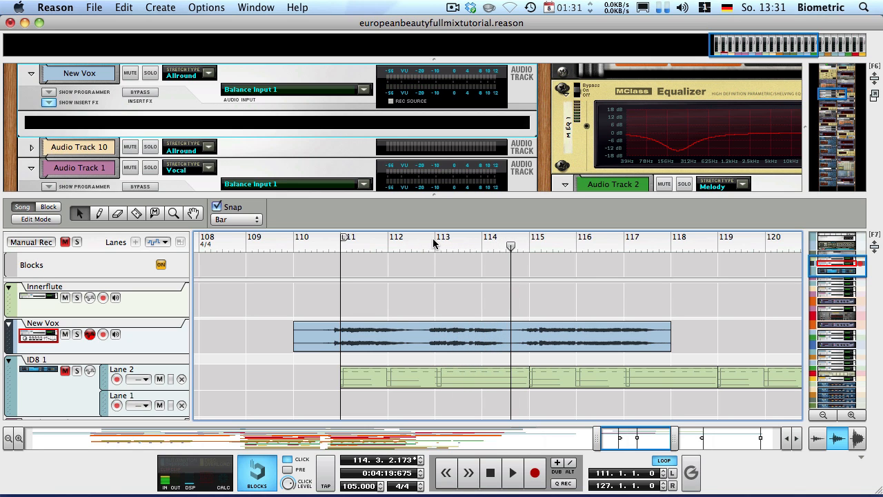
pyautogui.press('h')
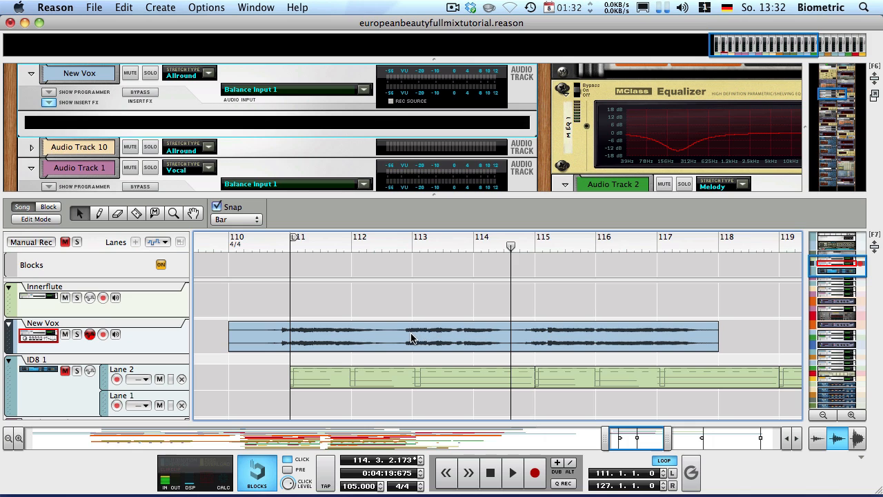
# Razor the New Vox clip at two points, delete the outer pieces, and move the middle to 109.4
pyautogui.press('r')
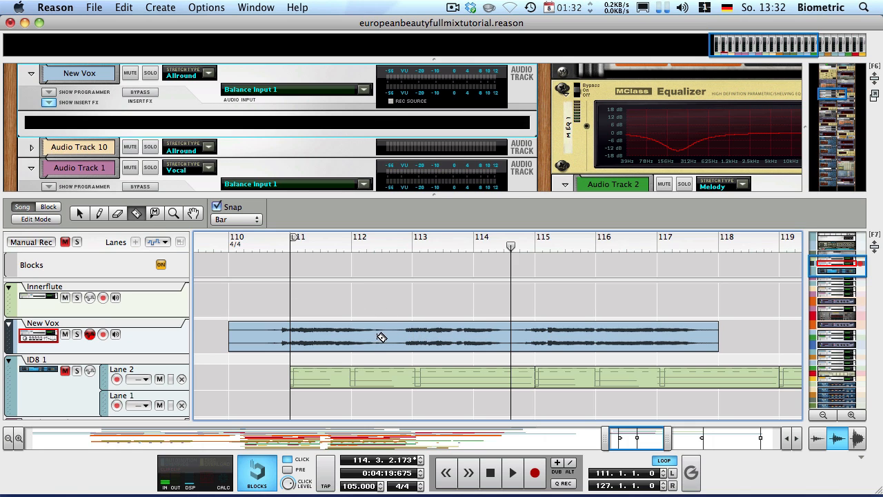
pyautogui.click(400, 343)
pyautogui.click(523, 338)
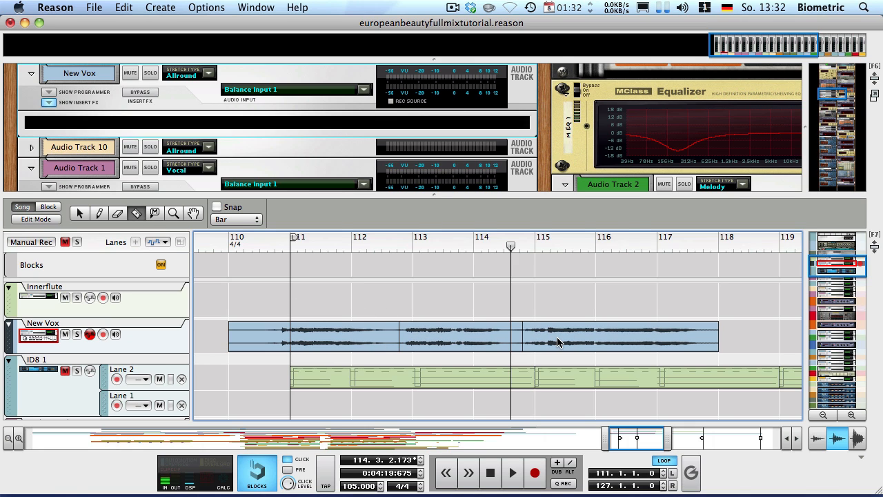
pyautogui.press('q')
pyautogui.press('Delete')
pyautogui.click(363, 343)
pyautogui.press('Delete')
pyautogui.click(481, 347)
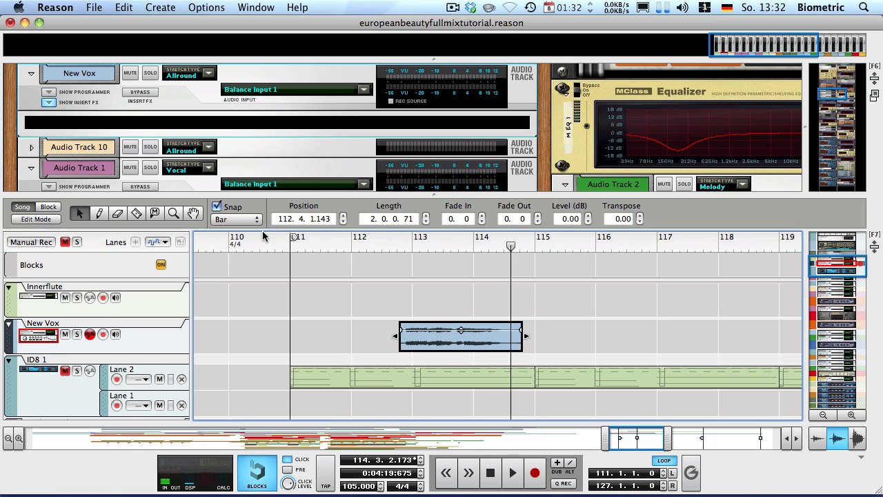
pyautogui.moveTo(476, 350); pyautogui.dragTo(334, 345)
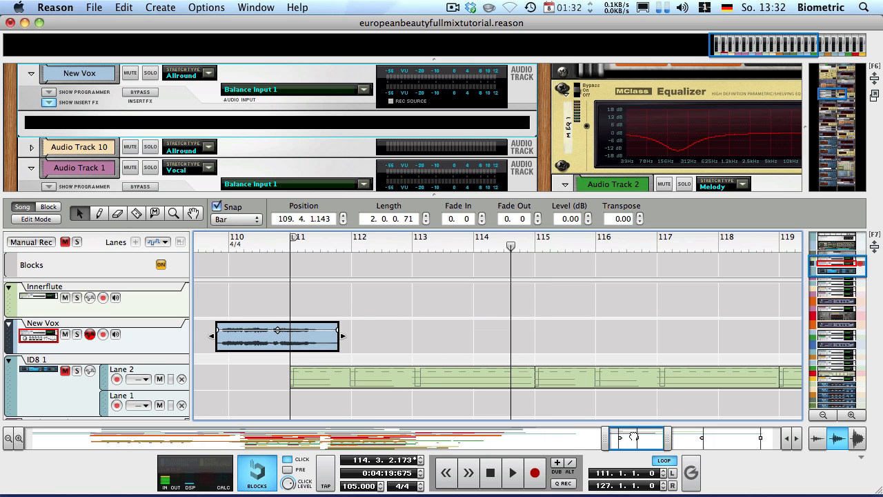
# Trim the vocal clip's start later and adjust its end toward bar 112, auditioning from bar 110
pyautogui.moveTo(633, 438)
pyautogui.mouseDown()
pyautogui.moveTo(617, 435)
pyautogui.moveTo(622, 440)
pyautogui.mouseUp()
pyautogui.scroll(3, 610, 333)
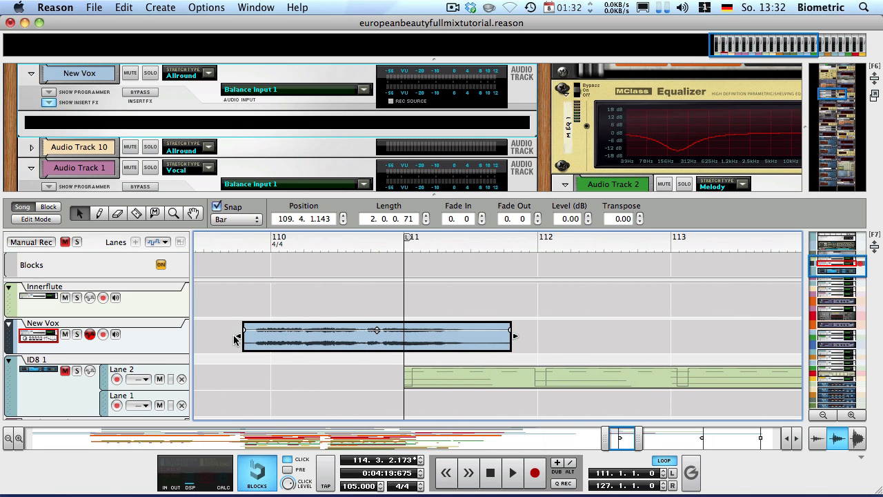
pyautogui.moveTo(237, 336); pyautogui.dragTo(365, 337)
pyautogui.click(272, 241)
pyautogui.press('space')
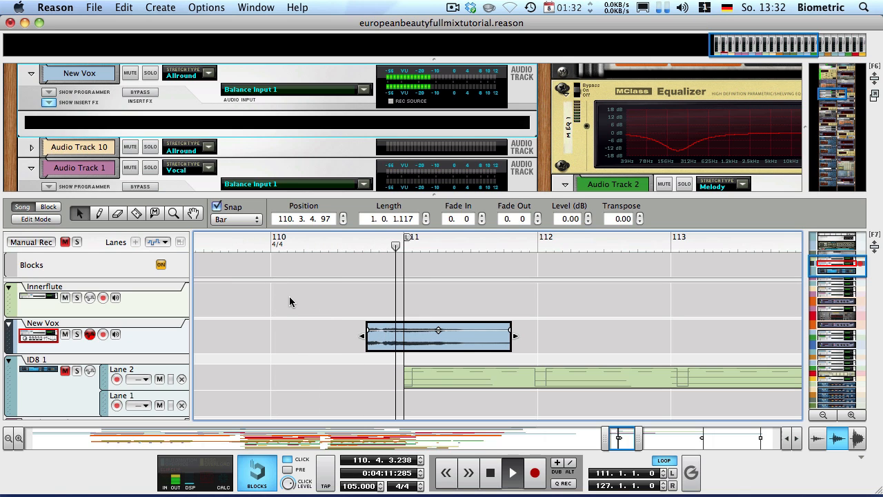
pyautogui.press('space')
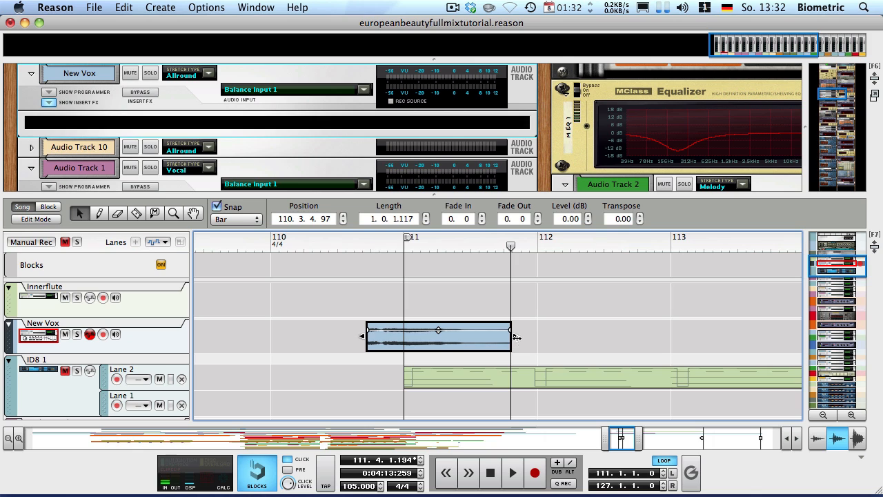
pyautogui.moveTo(516, 337); pyautogui.dragTo(470, 337)
# Turn off Snap and give the vocal clip a 0.139 fade-out, auditioning from just before bar 111
pyautogui.click(217, 206)
pyautogui.press('space')
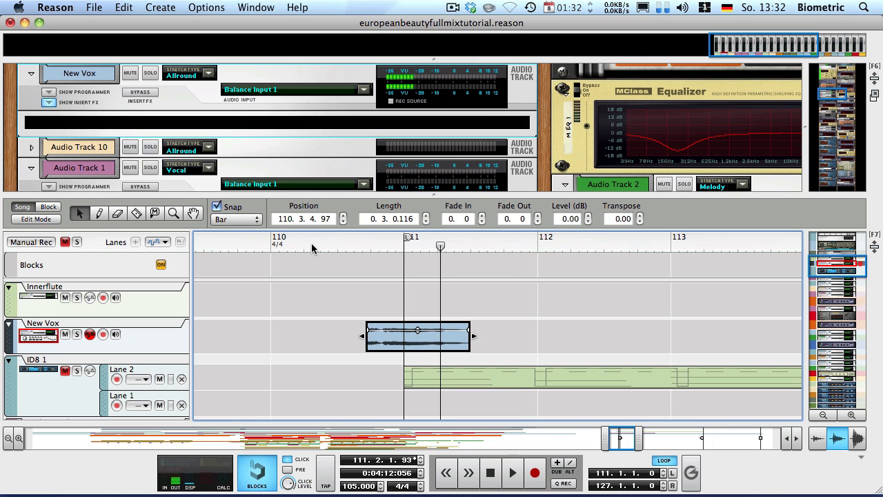
pyautogui.click(318, 242)
pyautogui.press('s')
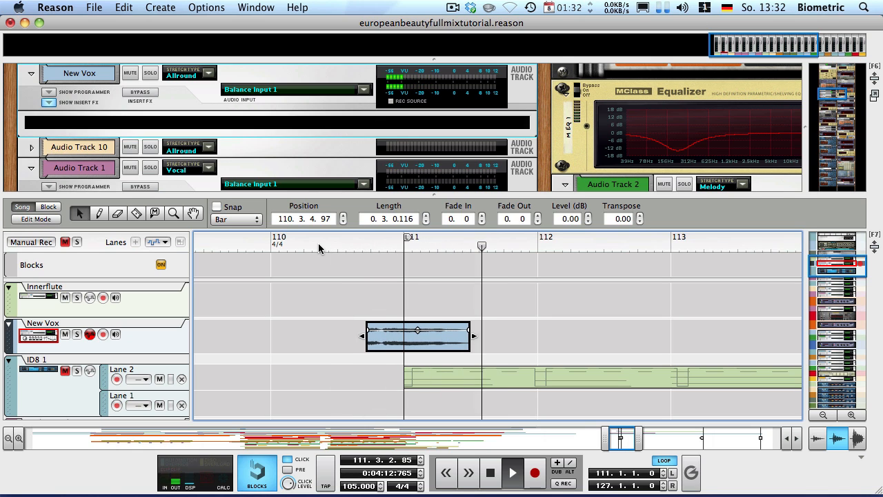
pyautogui.press('space')
pyautogui.moveTo(471, 329); pyautogui.dragTo(465, 330)
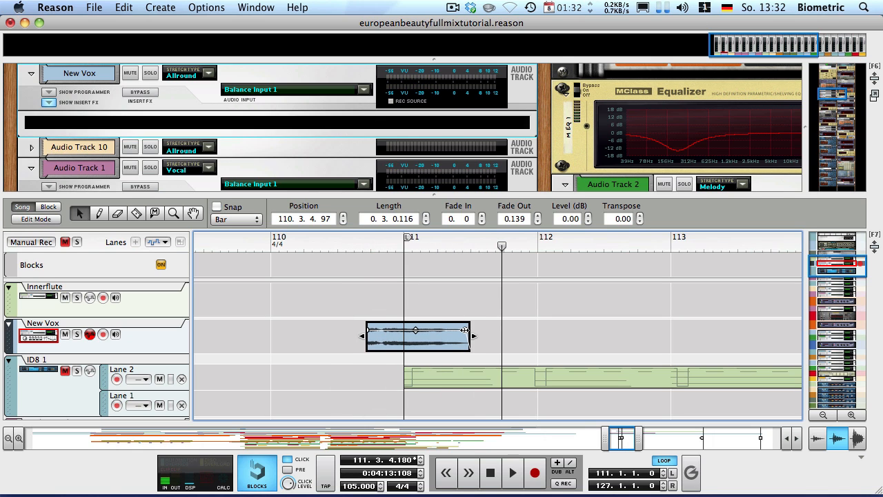
pyautogui.click(357, 246)
pyautogui.press('space')
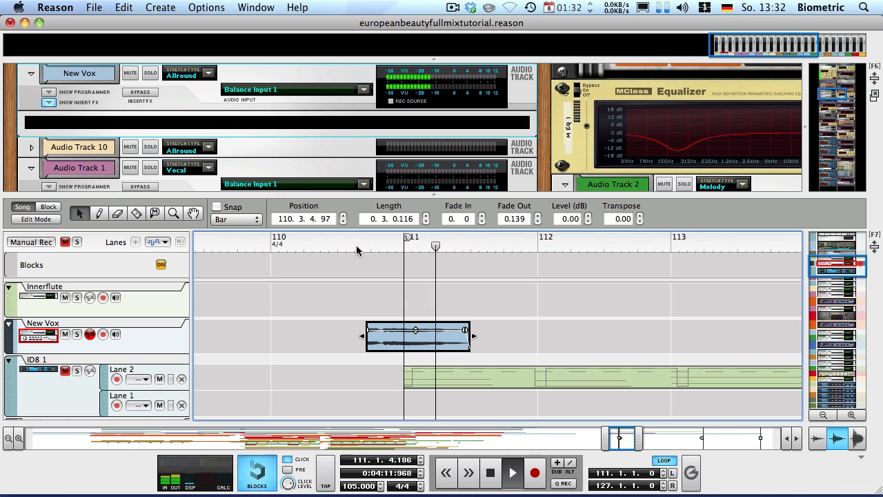
pyautogui.click(557, 328)
pyautogui.press('space')
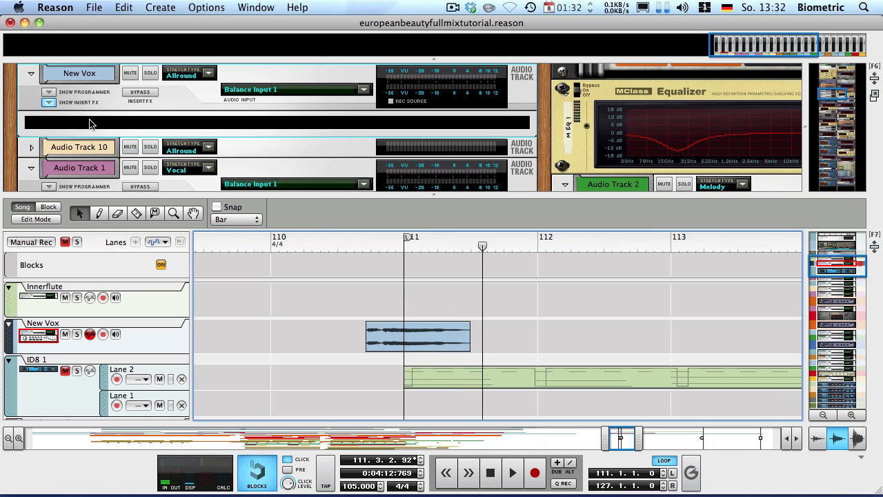
# Add a Studio FX Neptune Pitch Adjuster to the New Vox track's rack device
pyautogui.click(166, 107)
pyautogui.rightClick(191, 123)
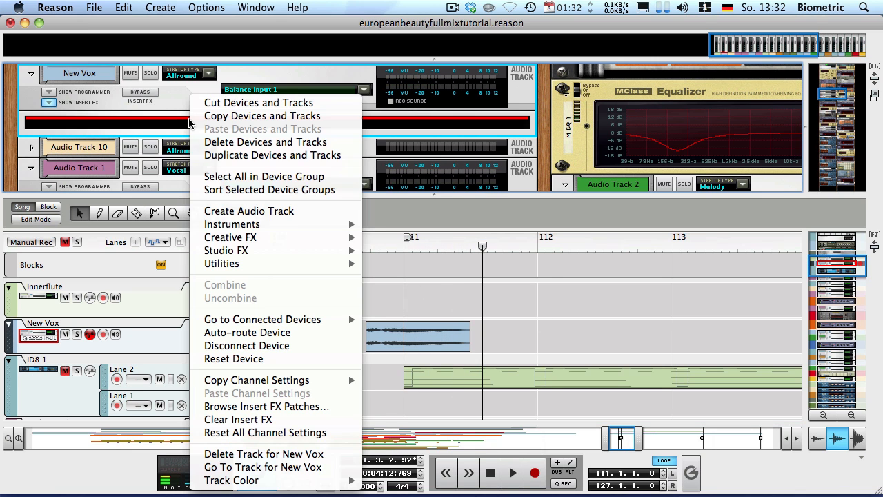
pyautogui.moveTo(229, 251)
pyautogui.click(457, 245)
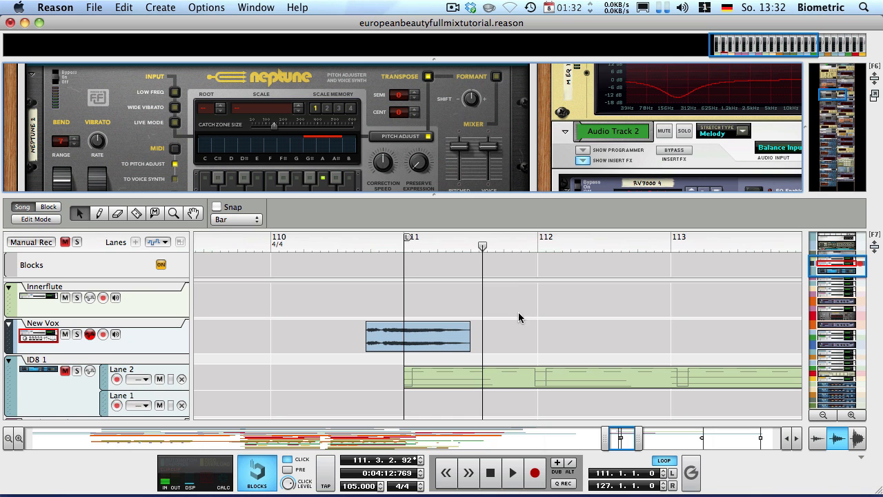
pyautogui.scroll(-3, 518, 318)
# Open the ID8 1 clip in the note editor and enlarge the editing area
pyautogui.doubleClick(473, 296)
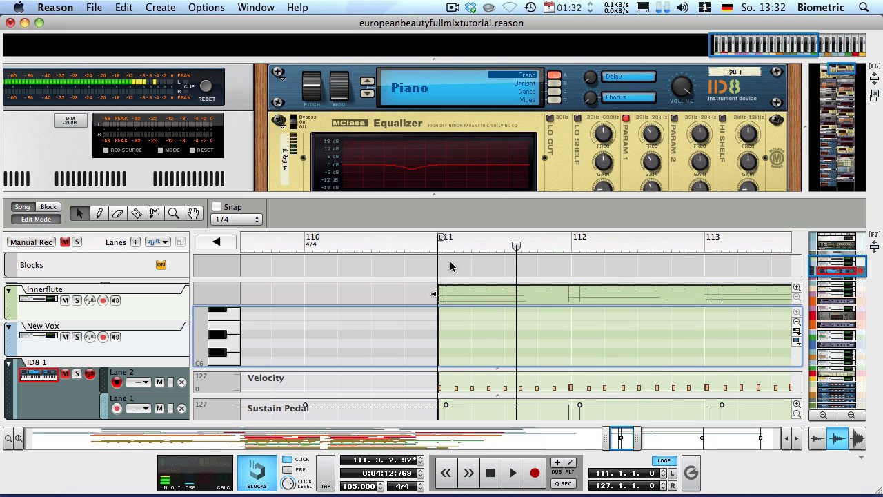
pyautogui.moveTo(454, 369); pyautogui.dragTo(448, 462)
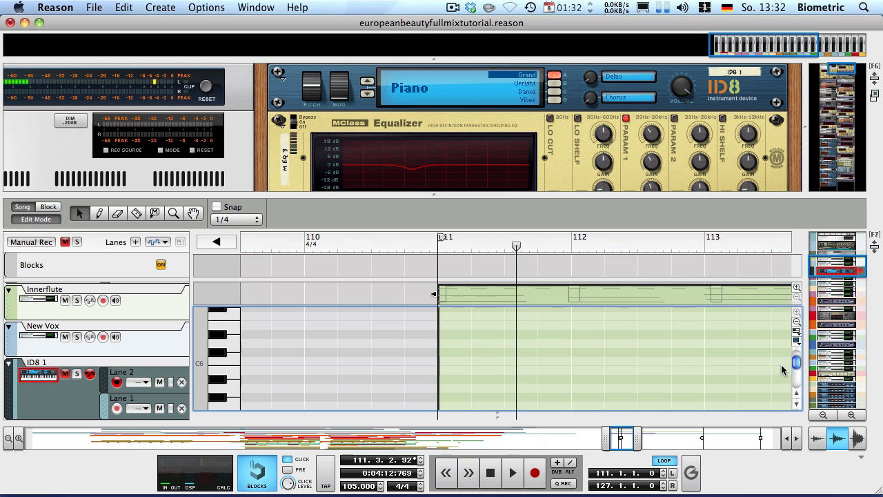
pyautogui.moveTo(797, 364); pyautogui.dragTo(797, 370)
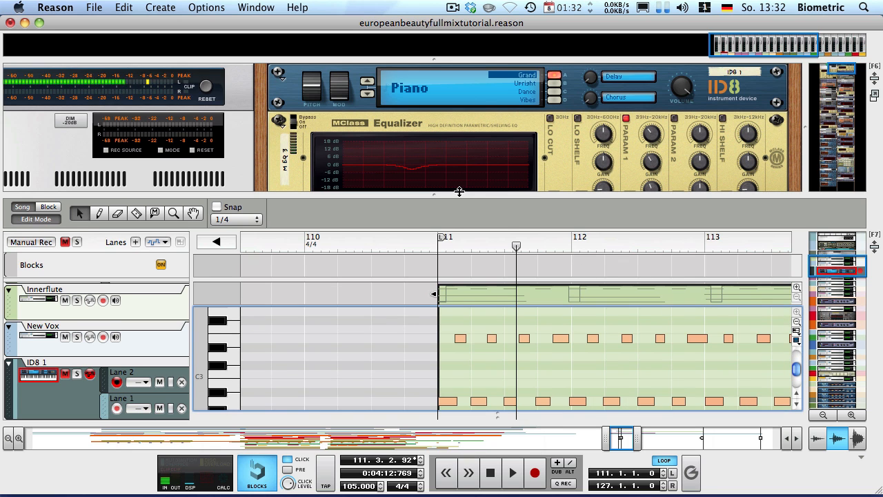
pyautogui.moveTo(459, 191); pyautogui.dragTo(423, 49)
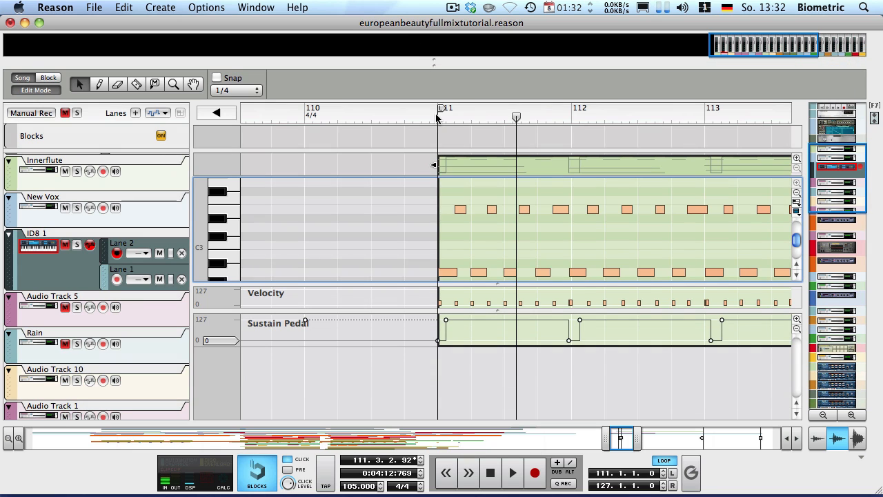
pyautogui.moveTo(436, 118); pyautogui.dragTo(428, 117)
pyautogui.scroll(-5, 480, 203)
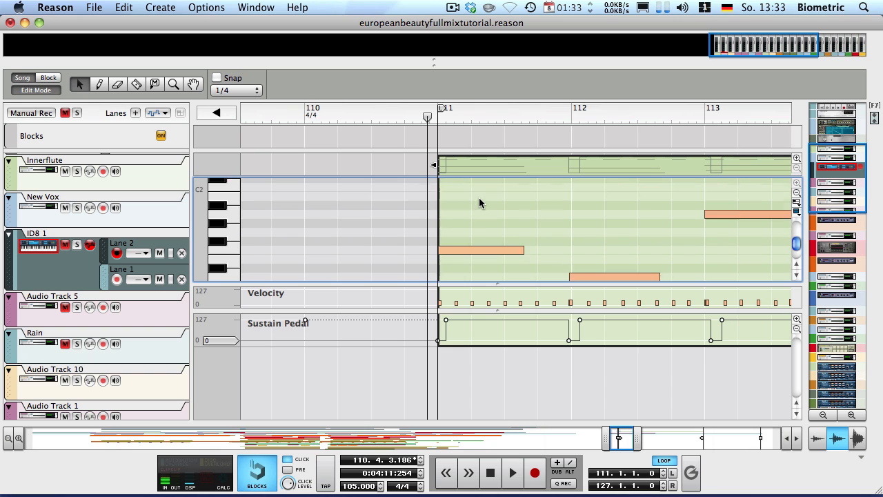
pyautogui.scroll(6, 481, 207)
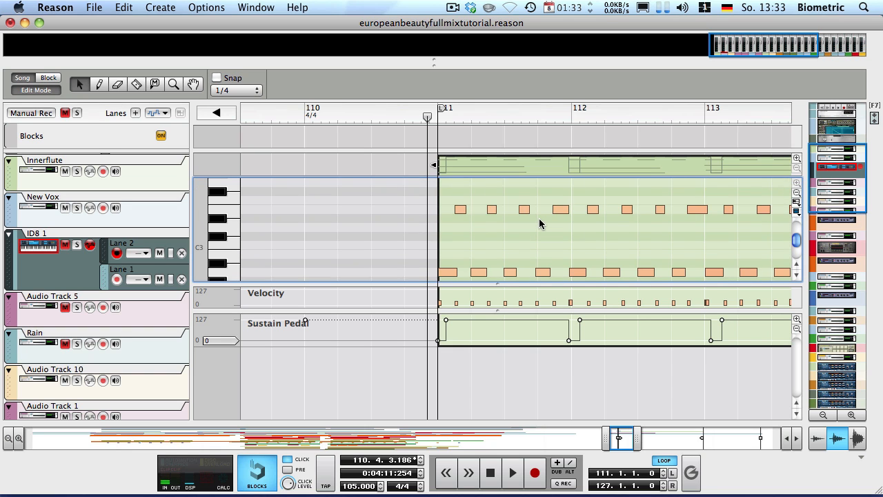
# Audition the soloed ID8 1 track, then clear the solo and reveal the device rack
pyautogui.press('space')
pyautogui.press('space')
pyautogui.click(76, 245)
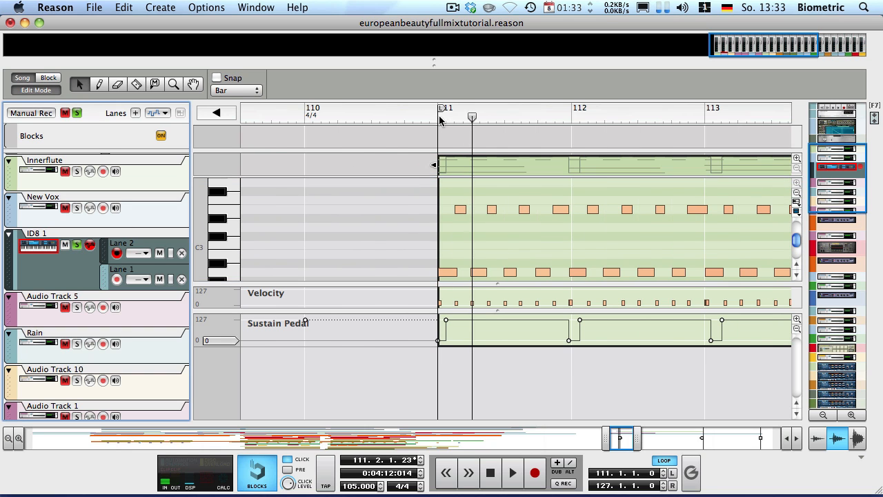
pyautogui.press('space')
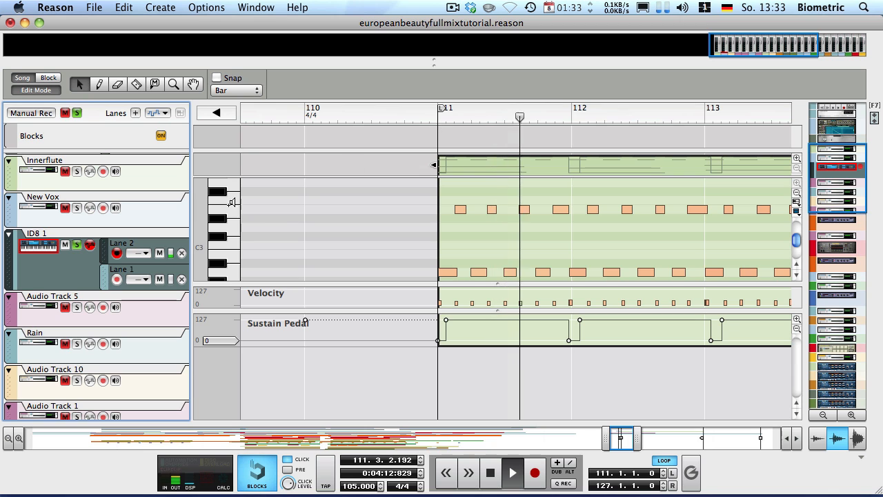
pyautogui.scroll(4, 286, 221)
pyautogui.click(232, 239)
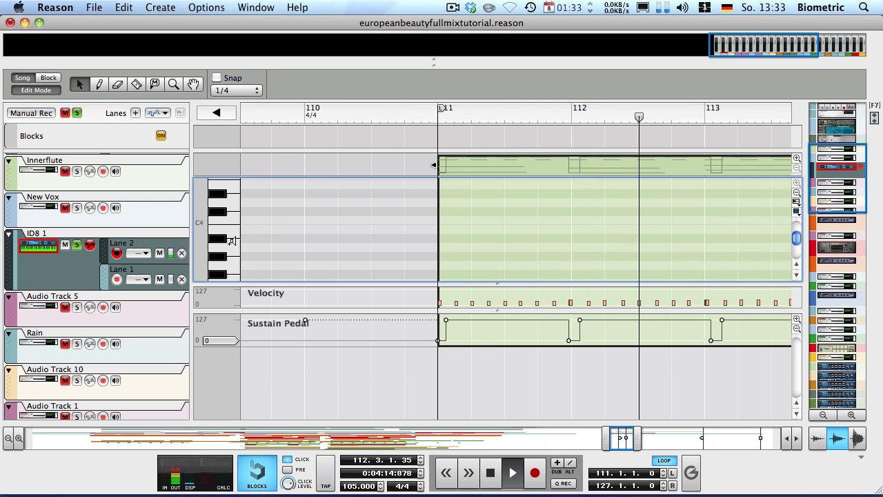
pyautogui.press('space')
pyautogui.click(77, 245)
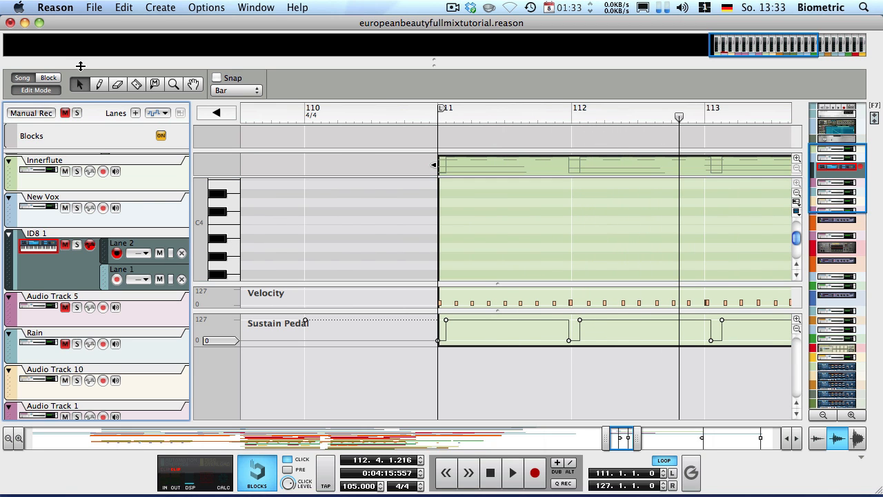
pyautogui.moveTo(74, 63); pyautogui.dragTo(74, 253)
# Select and solo the New Vox track and audition the vocal from bar 110
pyautogui.moveTo(817, 75); pyautogui.dragTo(814, 78)
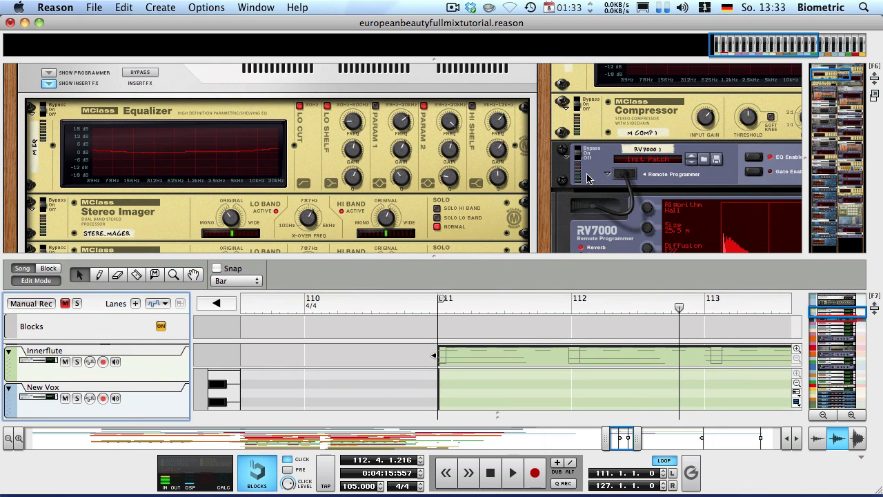
pyautogui.click(46, 405)
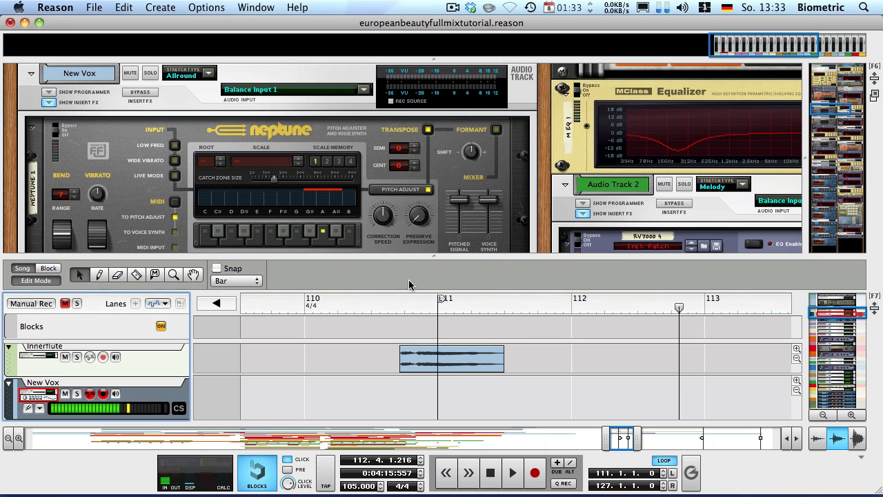
pyautogui.click(401, 307)
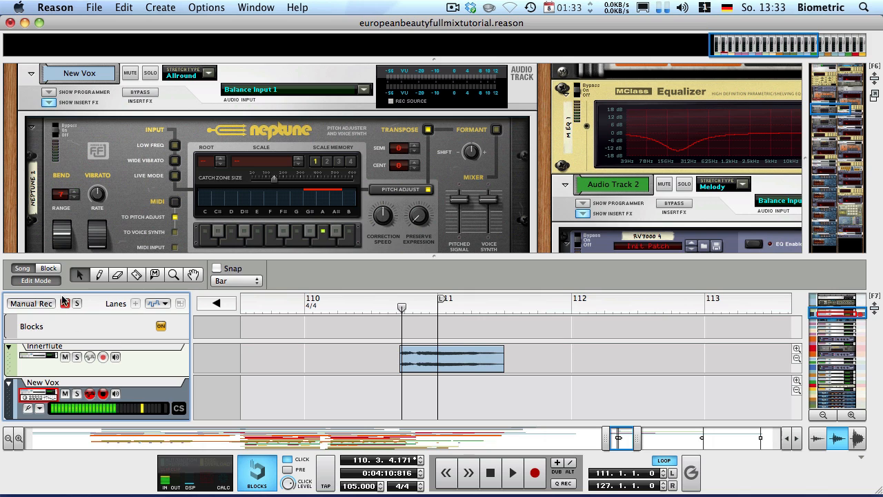
pyautogui.click(76, 393)
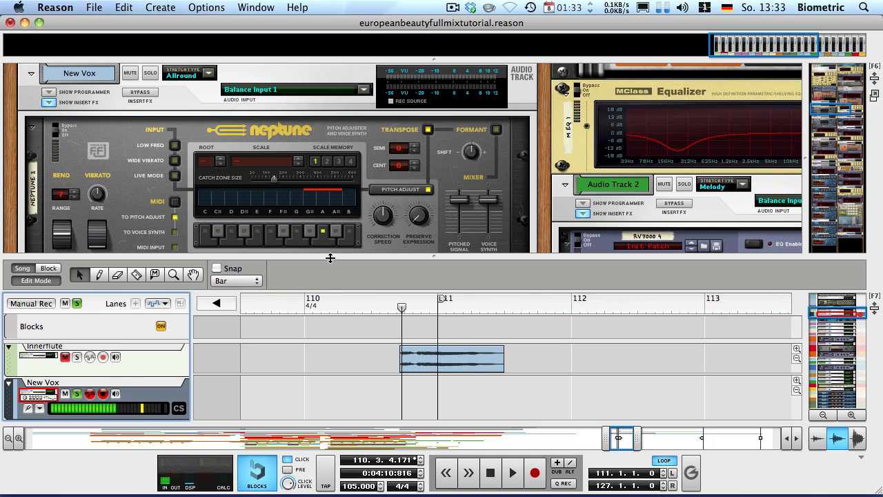
pyautogui.press('space')
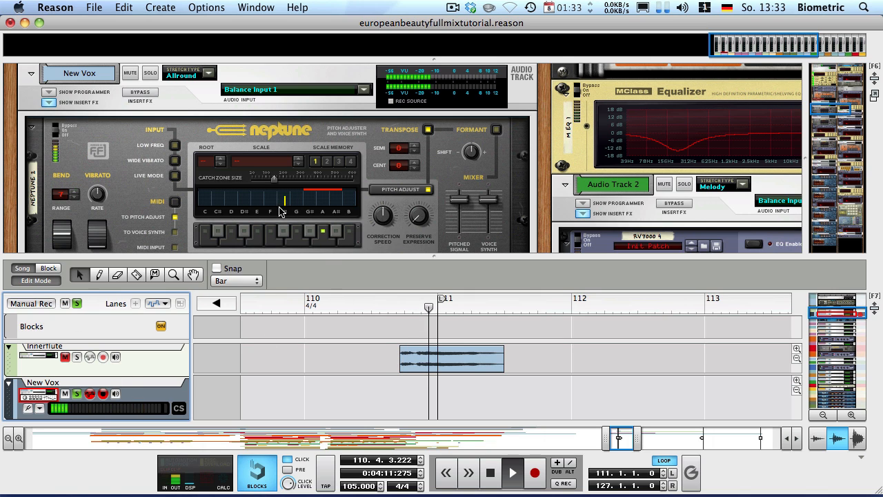
pyautogui.press('space')
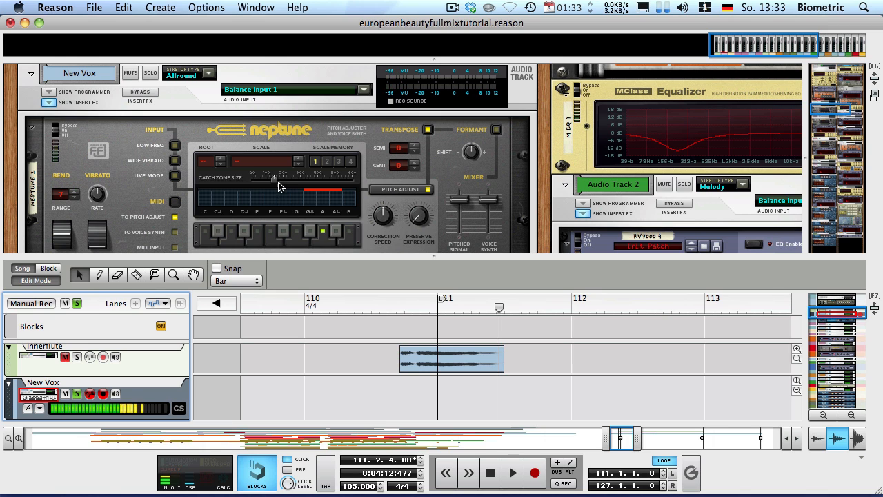
# Widen Neptune's Catch Zone to 202 cents and audition the result before bar 111
pyautogui.moveTo(272, 182); pyautogui.dragTo(287, 184)
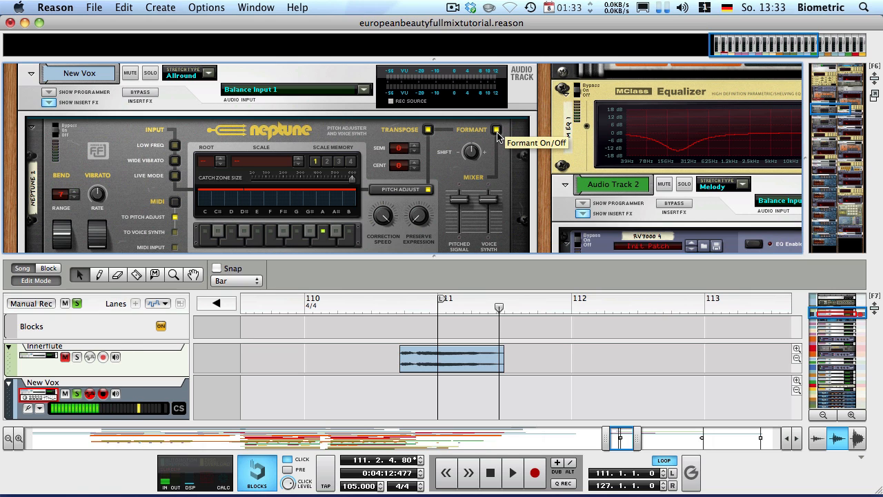
pyautogui.click(396, 306)
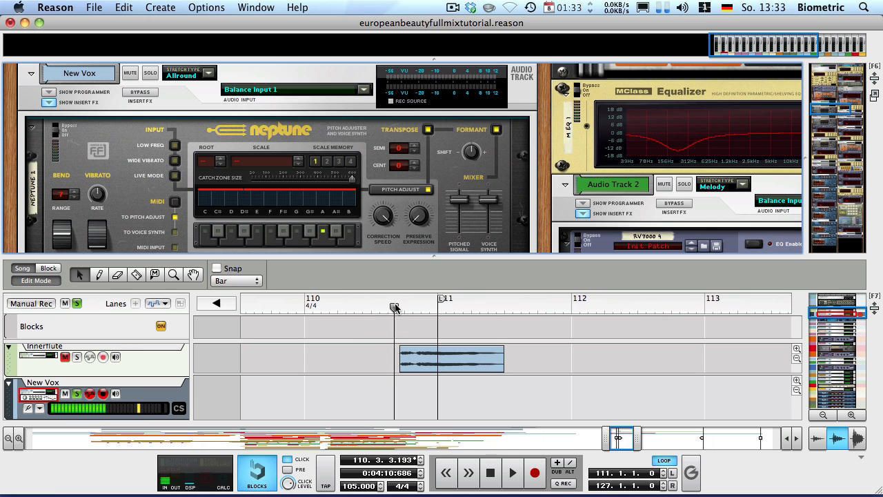
pyautogui.press('space')
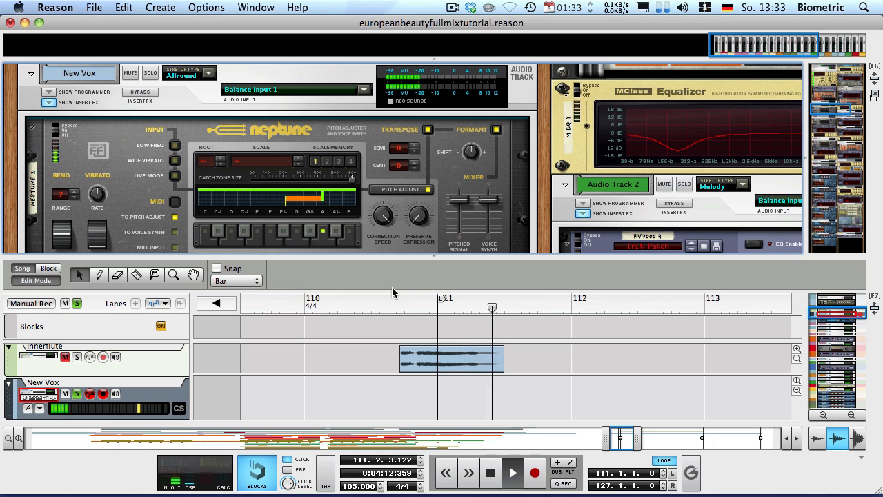
pyautogui.press('space')
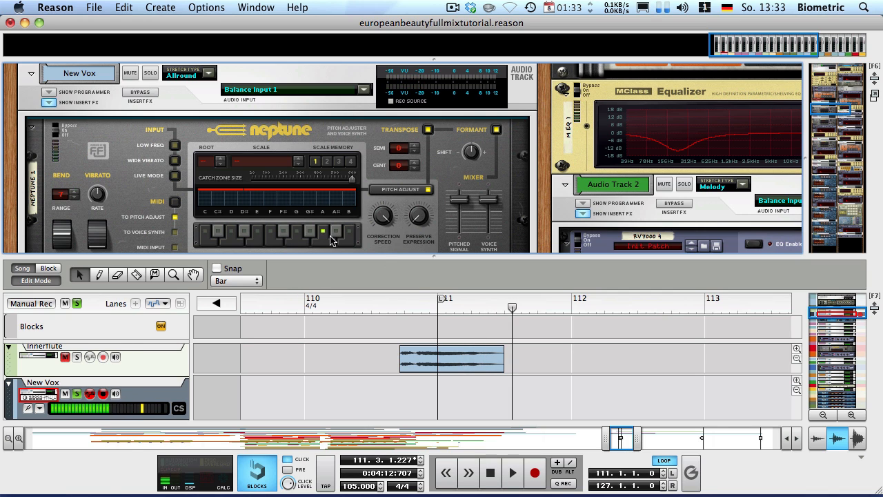
pyautogui.click(370, 305)
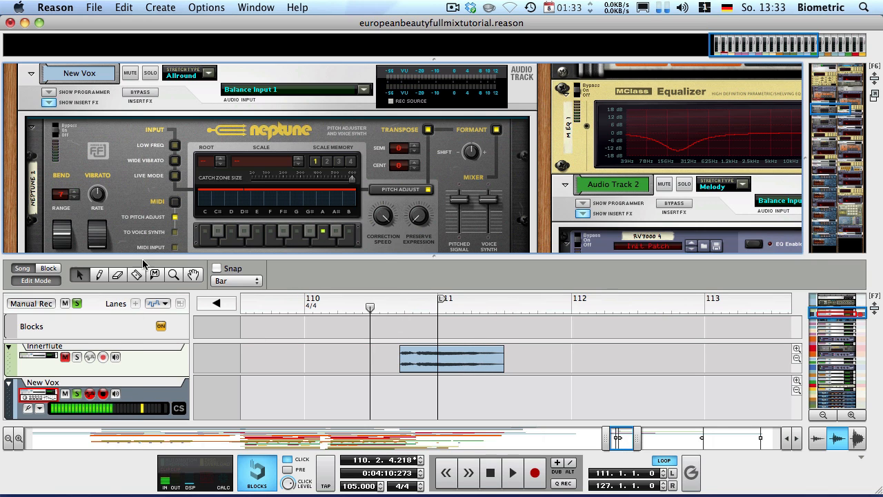
pyautogui.moveTo(134, 254); pyautogui.dragTo(135, 162)
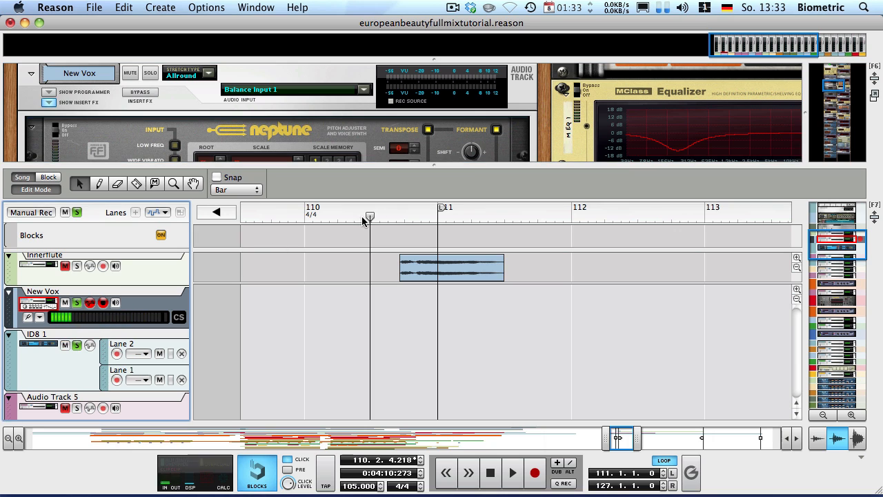
# Turn on bar snapping, zoom in, and split the Innerflute clip at bar 111
pyautogui.press('space')
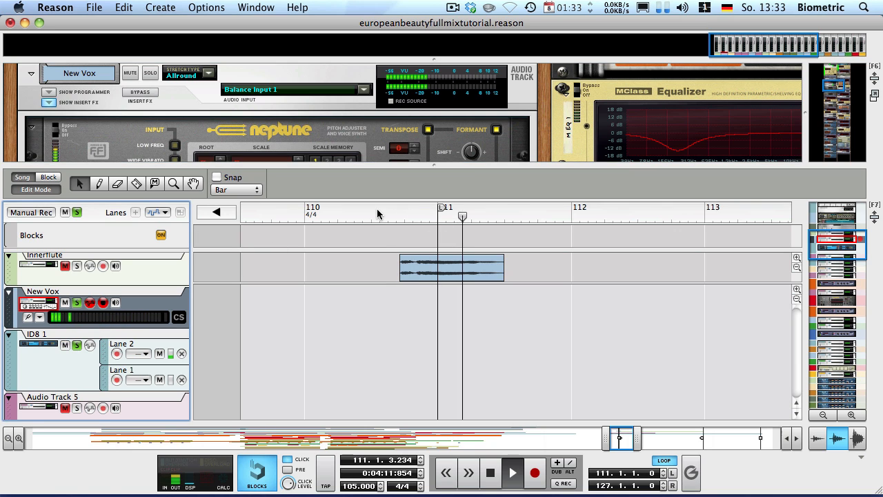
pyautogui.click(377, 214)
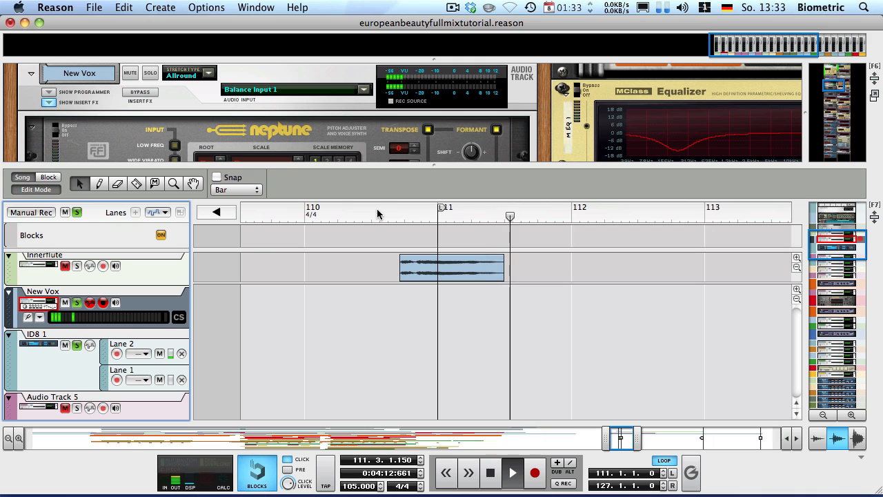
pyautogui.click(217, 176)
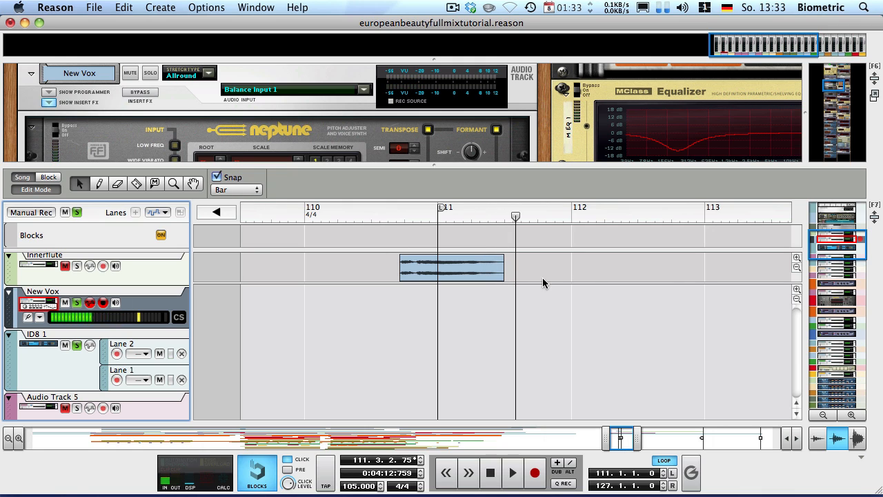
pyautogui.press('h')
pyautogui.press('h')
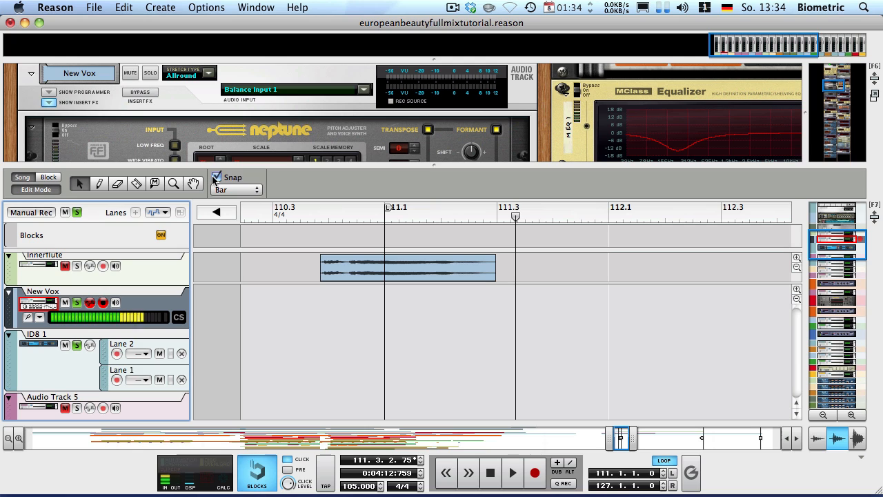
pyautogui.press('r')
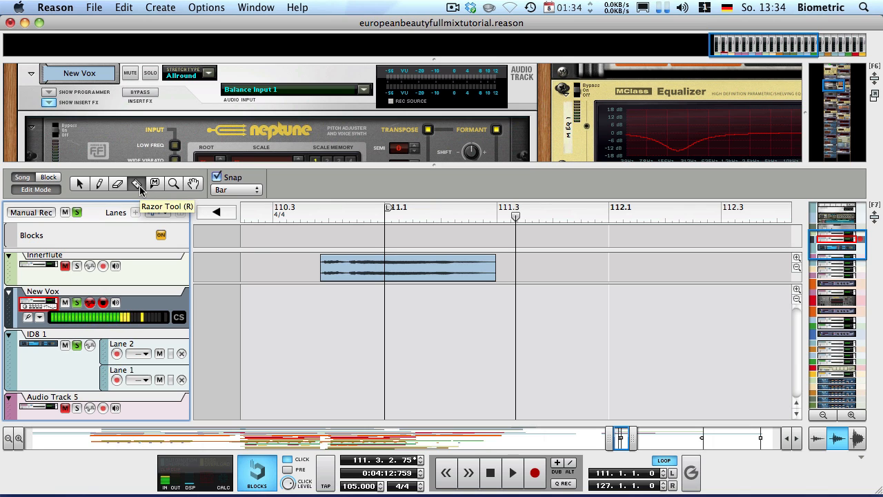
pyautogui.click(388, 270)
pyautogui.press('q')
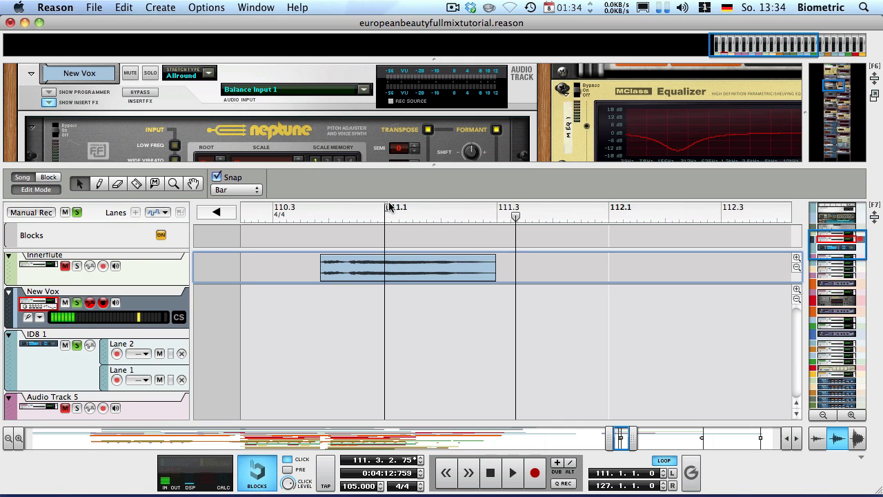
# Lengthen the later Innerflute part to bar 115, giving a 4.167 fade-out
pyautogui.moveTo(460, 210); pyautogui.dragTo(579, 211)
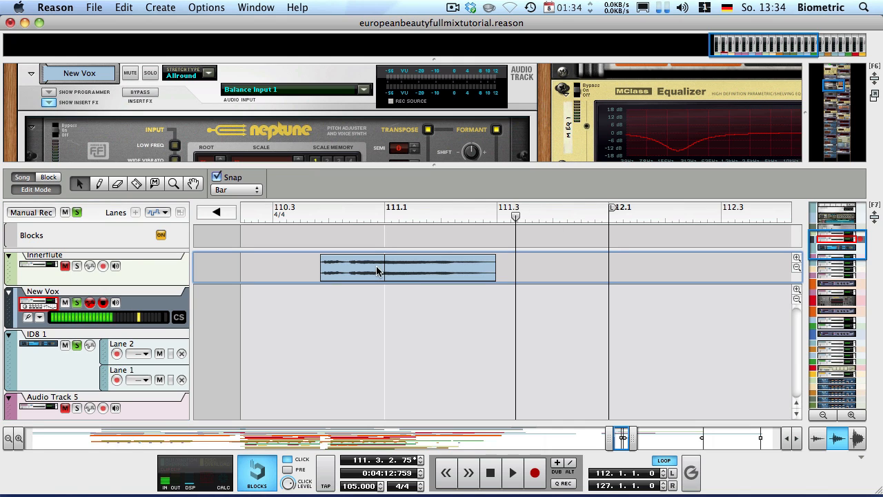
pyautogui.keyDown('alt'); pyautogui.click(386, 210); pyautogui.keyUp('alt')
pyautogui.scroll(-2, 401, 229)
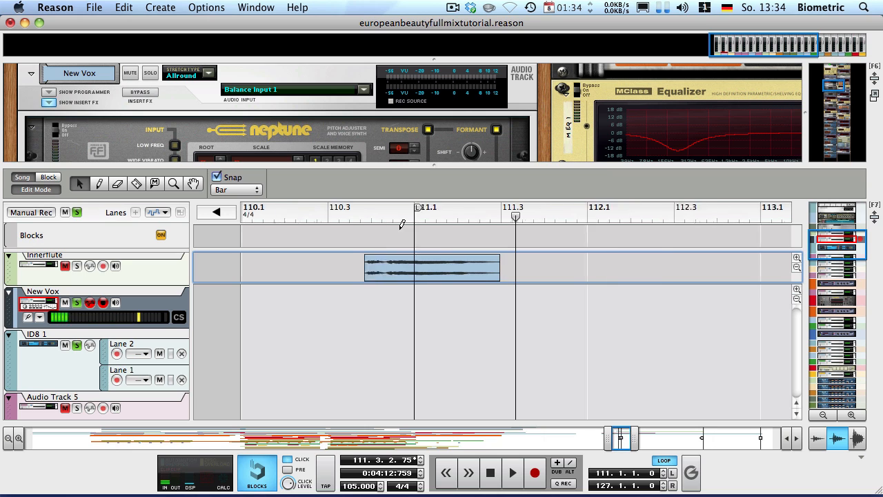
pyautogui.scroll(-2, 397, 224)
pyautogui.moveTo(620, 435); pyautogui.dragTo(628, 426)
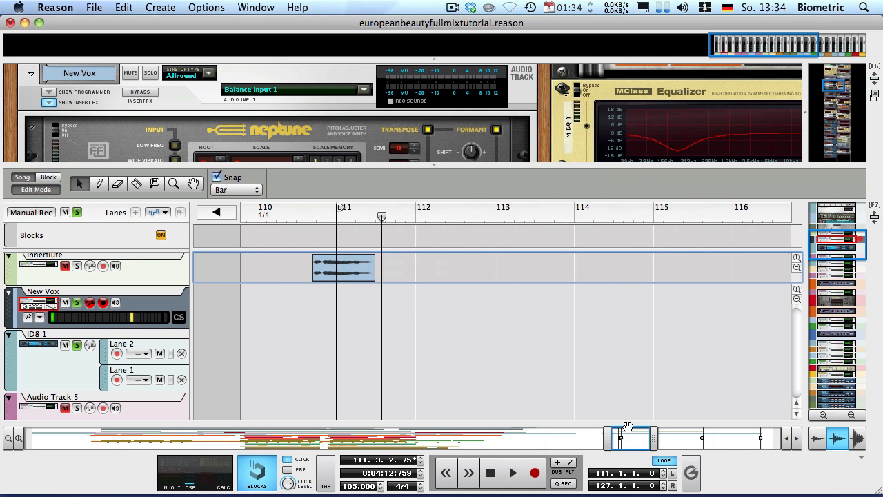
pyautogui.click(378, 273)
pyautogui.moveTo(381, 274); pyautogui.dragTo(611, 268)
# While playing from bar 110, extend the Innerflute clip to bar 116 with a 5.208 fade-out
pyautogui.click(273, 214)
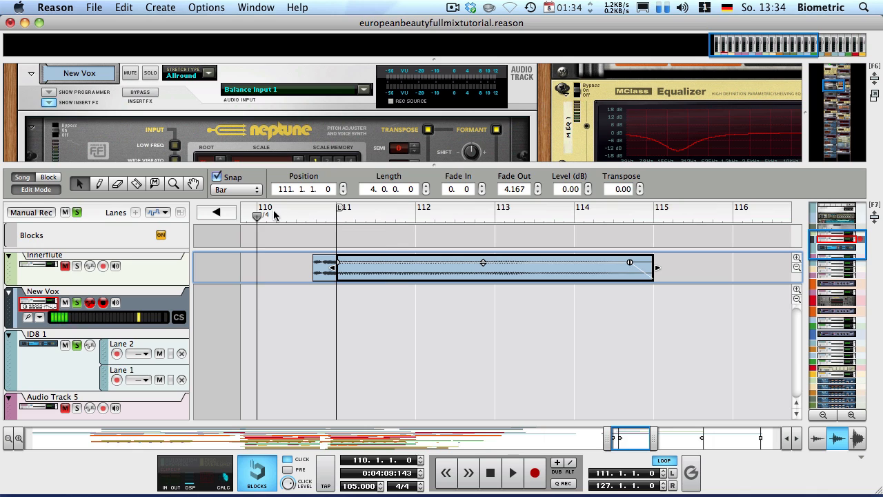
pyautogui.press('space')
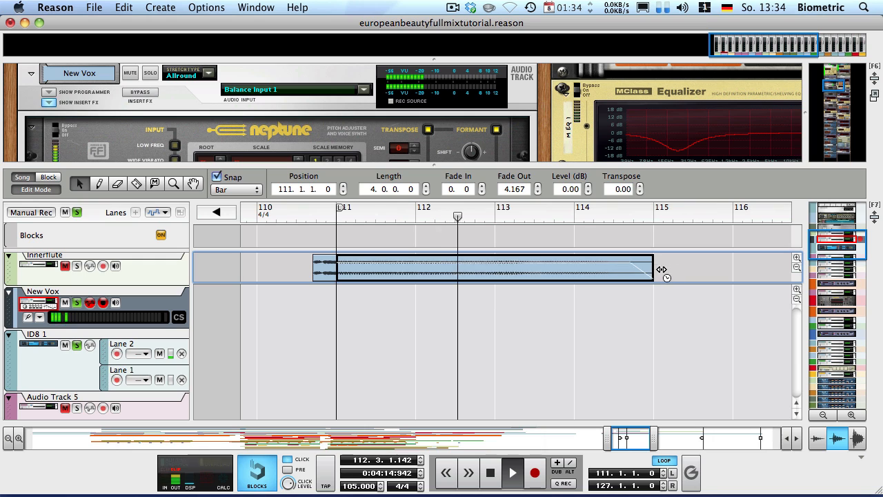
pyautogui.moveTo(661, 269); pyautogui.dragTo(713, 270)
pyautogui.click(649, 302)
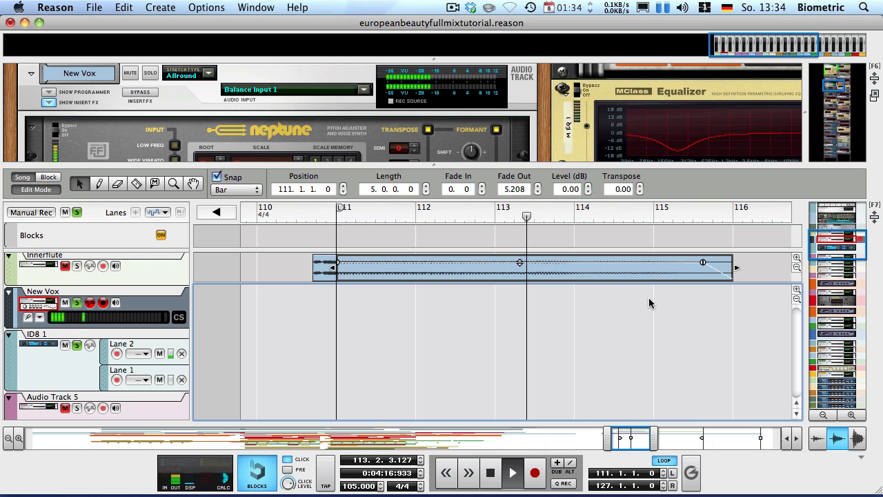
pyautogui.press('space')
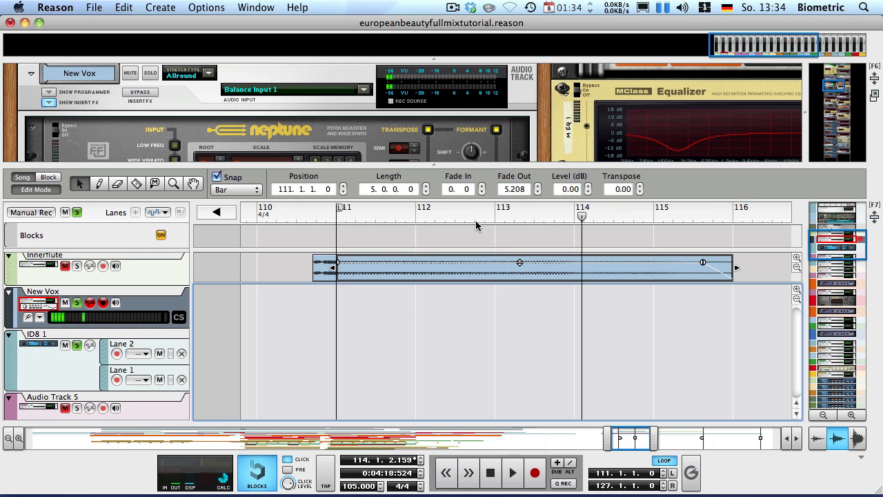
pyautogui.click(331, 215)
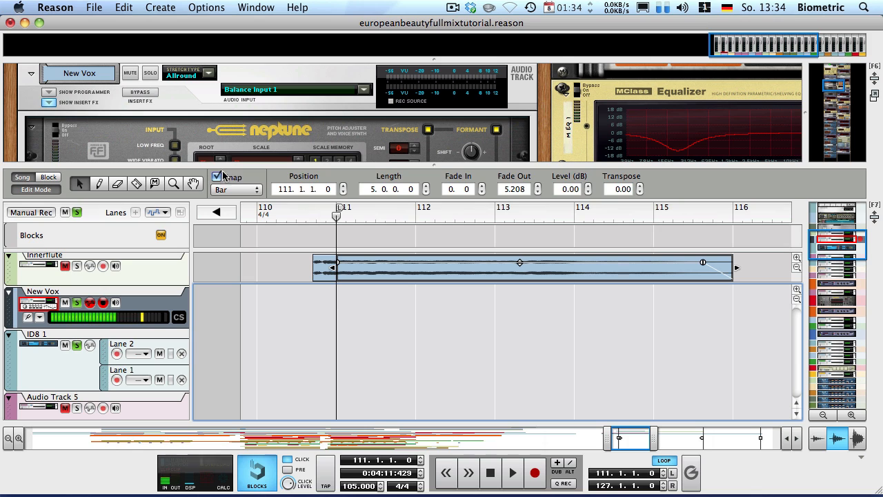
# Audition the flute section with the New Vox stretch type set to Melody, then Vocal
pyautogui.click(212, 76)
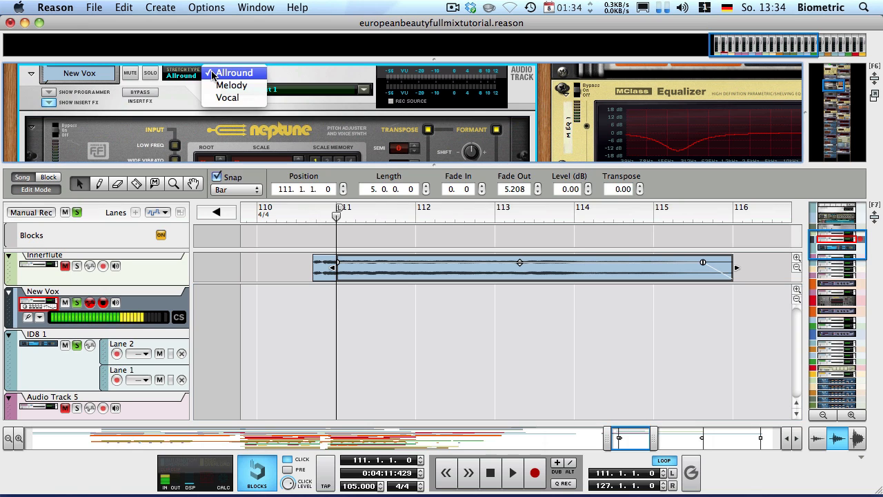
pyautogui.click(196, 78)
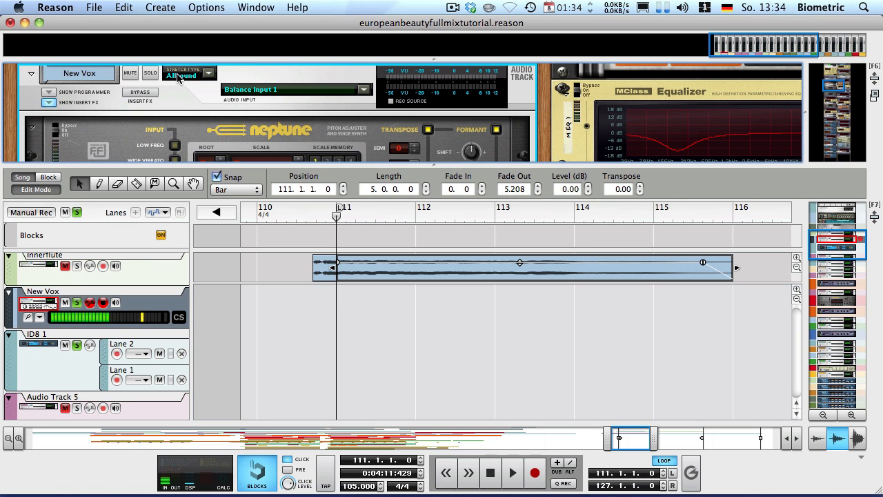
pyautogui.click(210, 76)
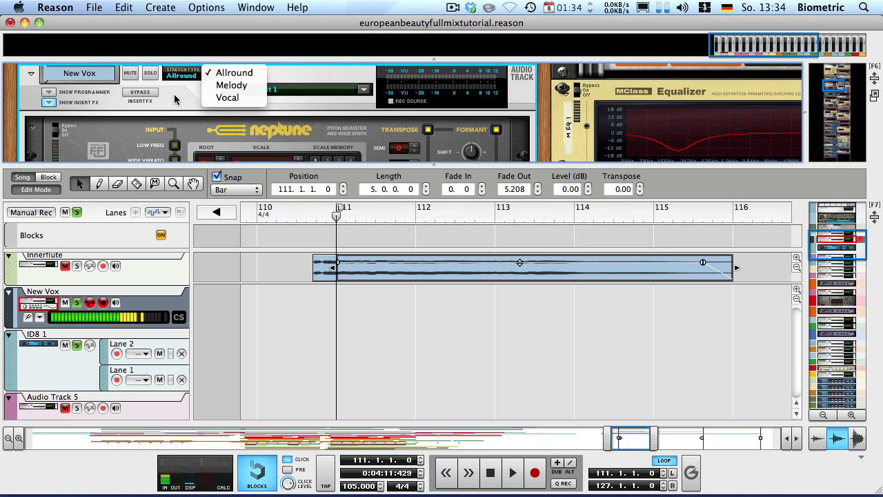
pyautogui.click(231, 85)
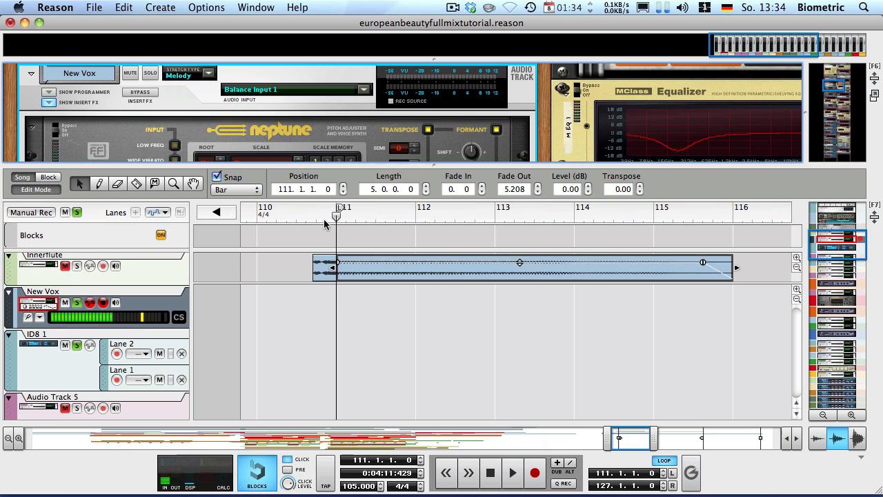
pyautogui.press('space')
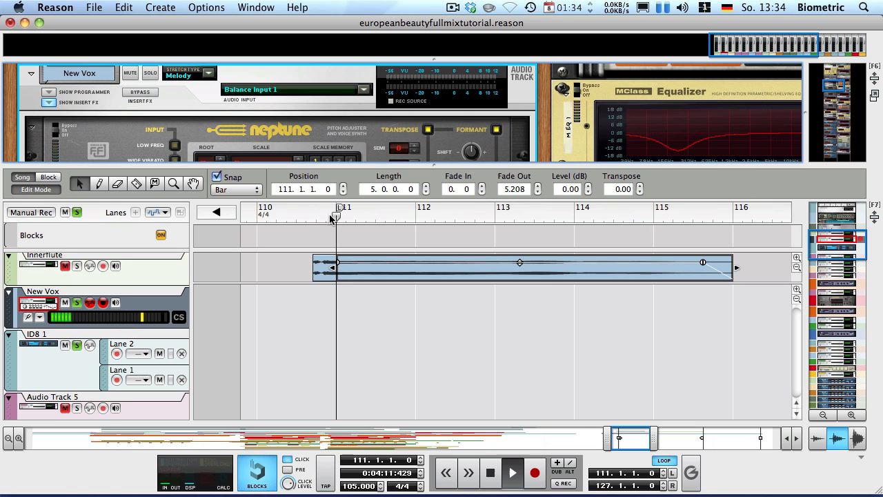
pyautogui.click(210, 76)
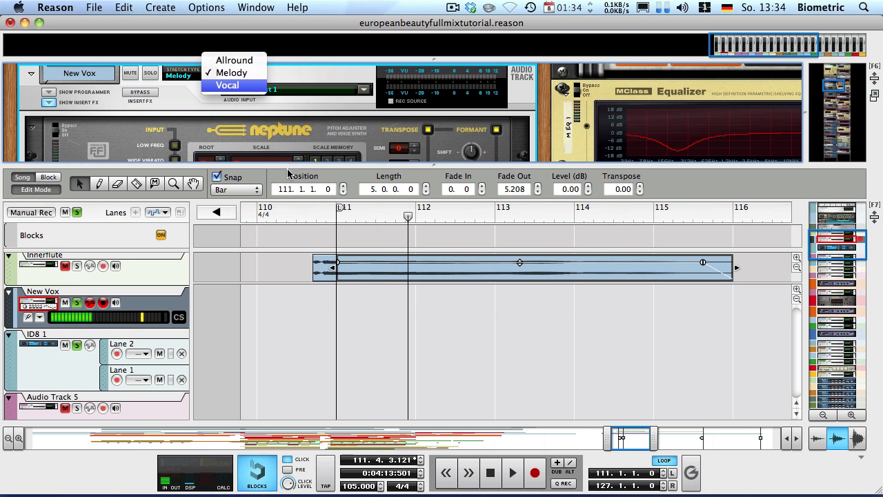
pyautogui.click(219, 85)
pyautogui.click(337, 218)
pyautogui.press('space')
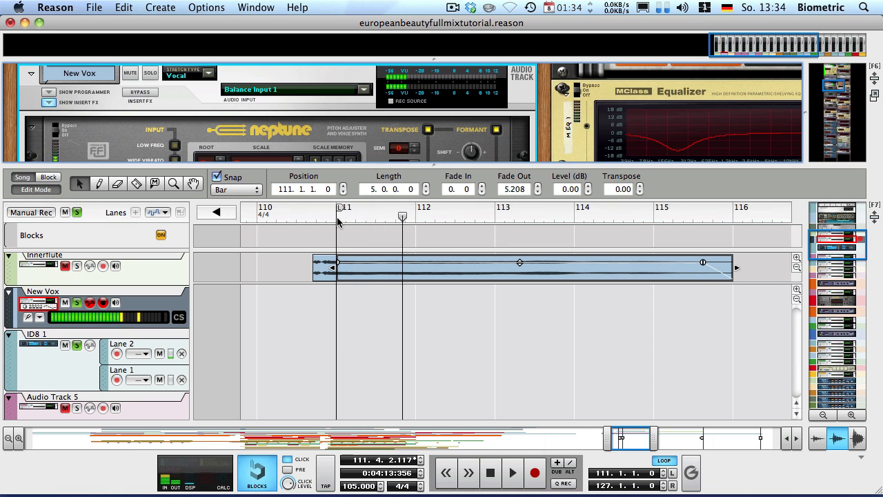
pyautogui.press('space')
# Set the New Vox stretch type to Allround and play the section
pyautogui.click(209, 75)
pyautogui.click(222, 48)
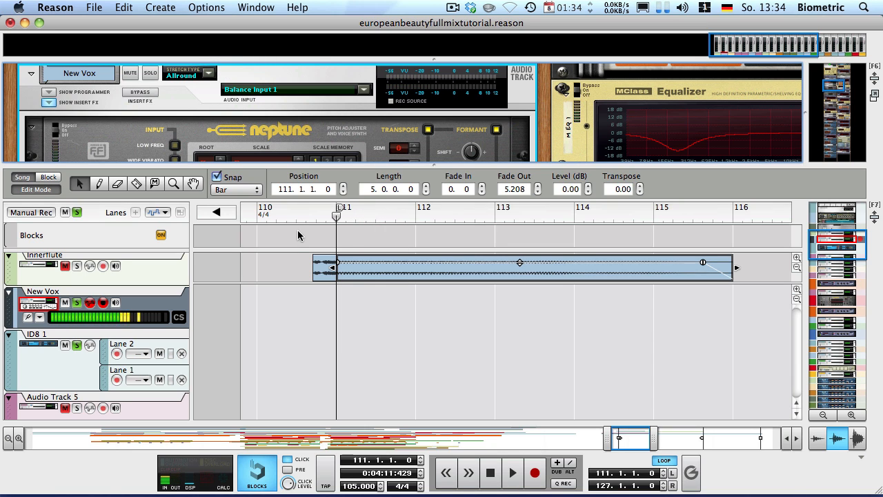
pyautogui.press('space')
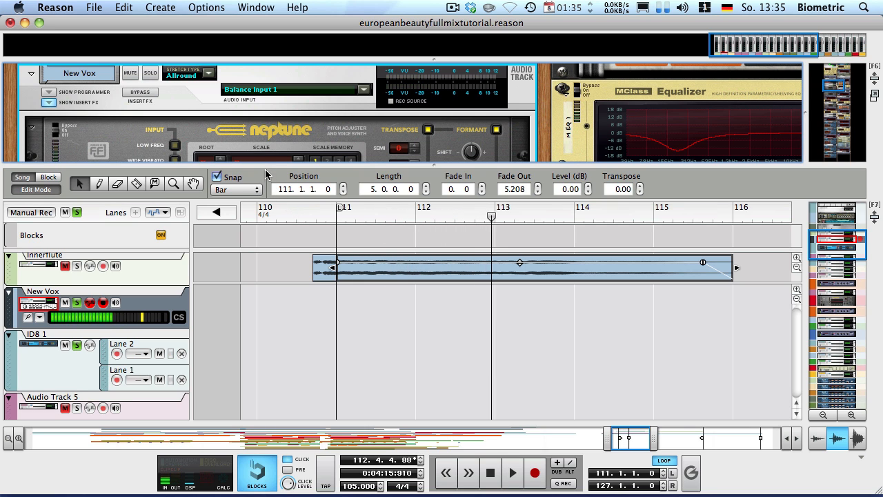
pyautogui.moveTo(261, 166); pyautogui.dragTo(255, 231)
# Return the playhead to bar 111 and insert an RV7000 Advanced Reverb after the Neptune pitch adjuster
pyautogui.scroll(-3, 243, 168)
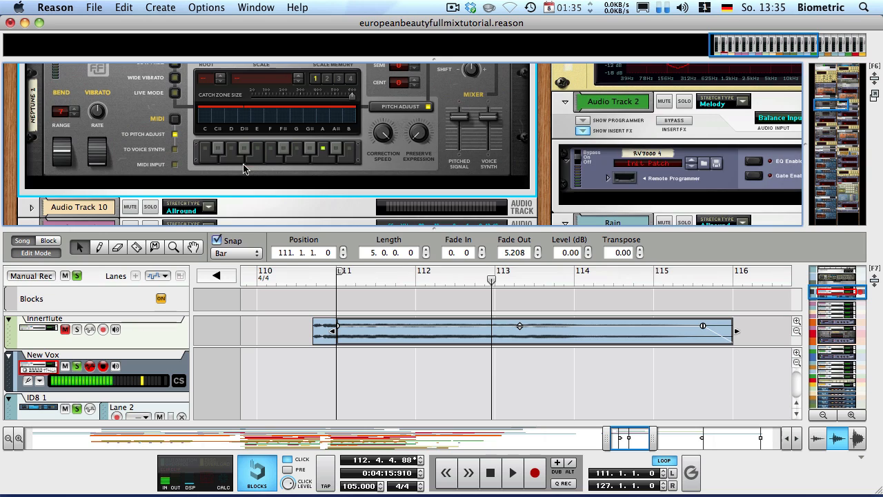
pyautogui.click(299, 282)
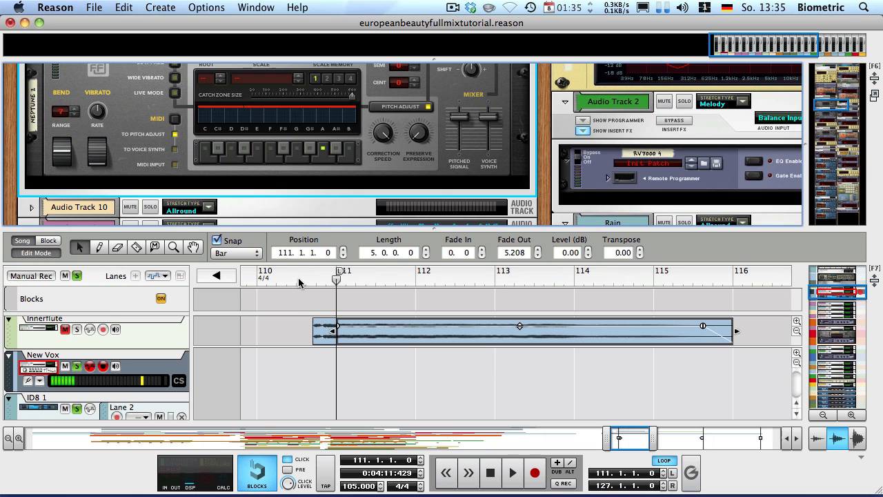
pyautogui.rightClick(123, 165)
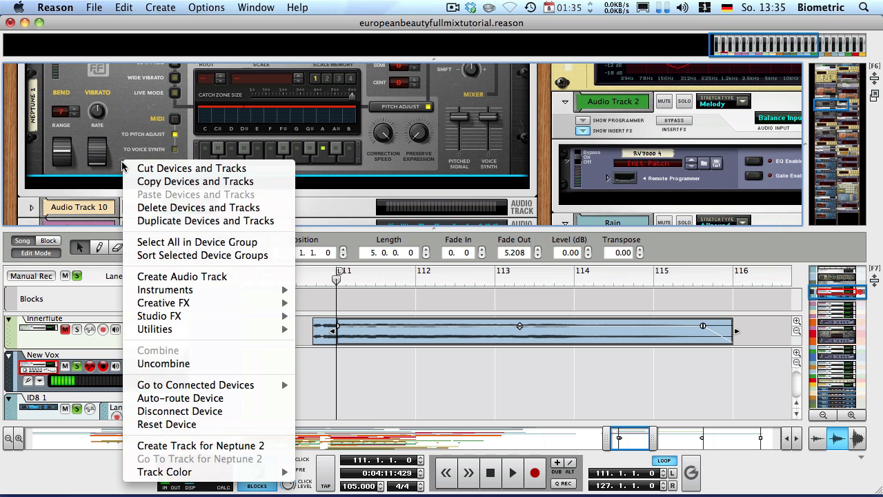
pyautogui.moveTo(282, 321)
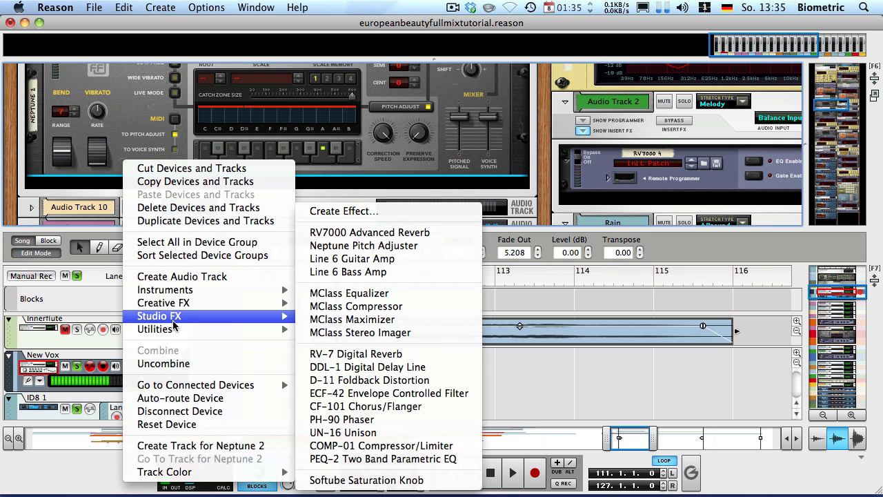
pyautogui.click(359, 233)
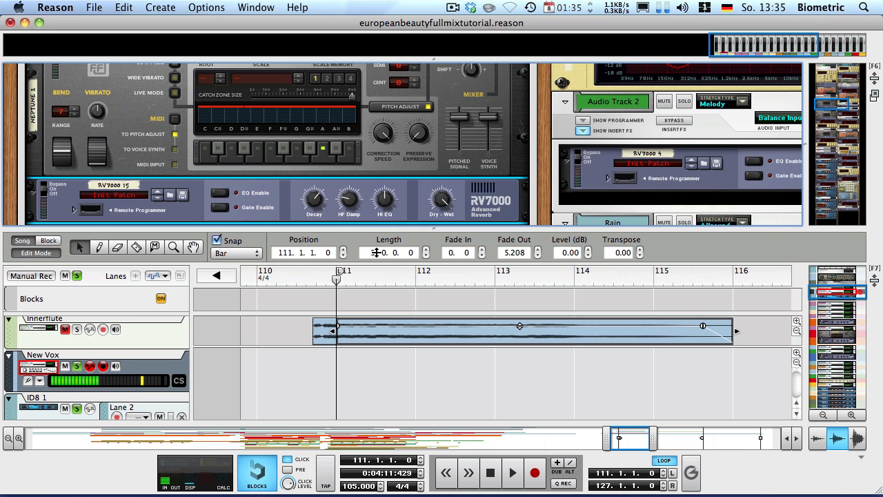
# Enlarge the device rack, turn off Blocks mode and select the New Vox track
pyautogui.moveTo(383, 230); pyautogui.dragTo(352, 284)
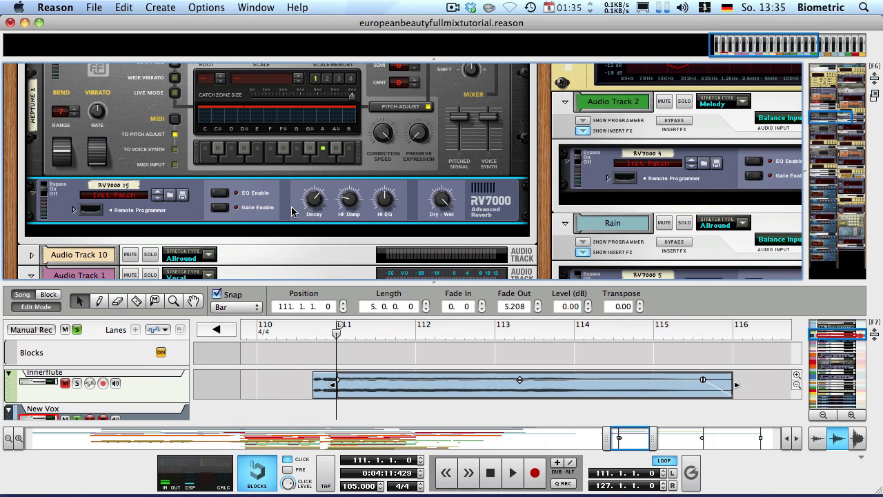
pyautogui.click(257, 473)
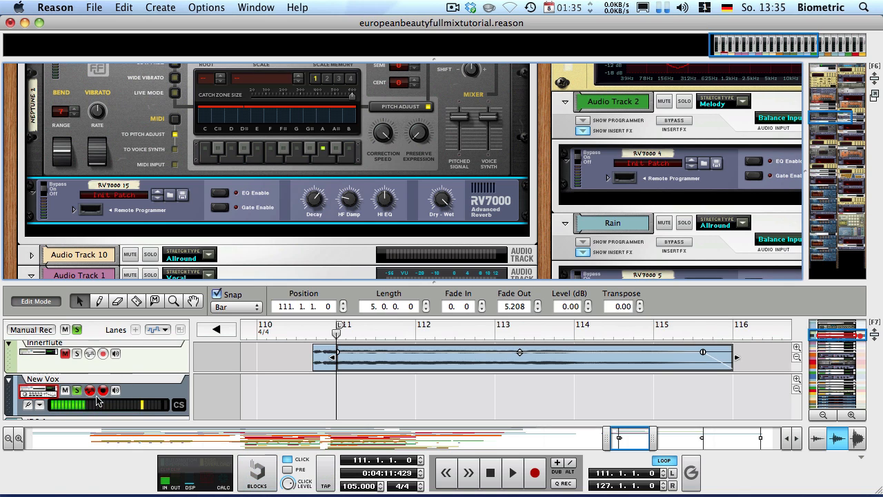
pyautogui.click(98, 400)
# Unfold the RV7000 remote programmer, increase room Size and Decay, and audition the reverb
pyautogui.click(264, 208)
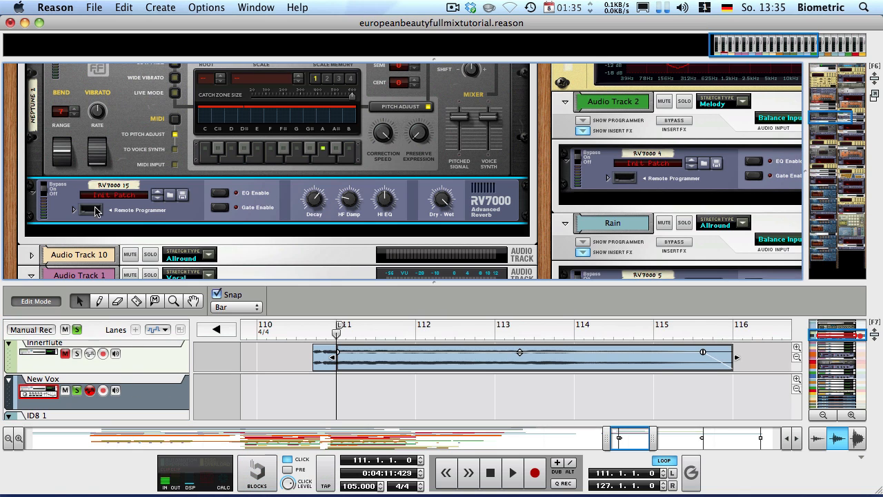
pyautogui.click(75, 210)
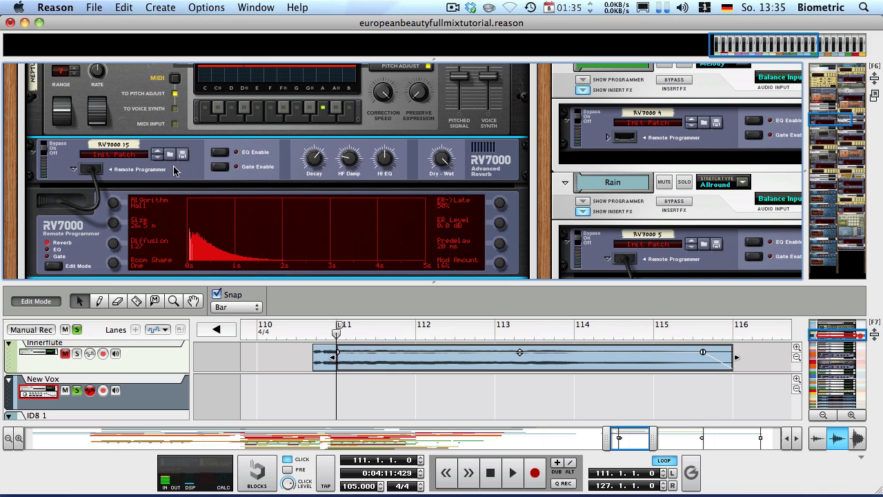
pyautogui.moveTo(112, 223); pyautogui.dragTo(76, 138)
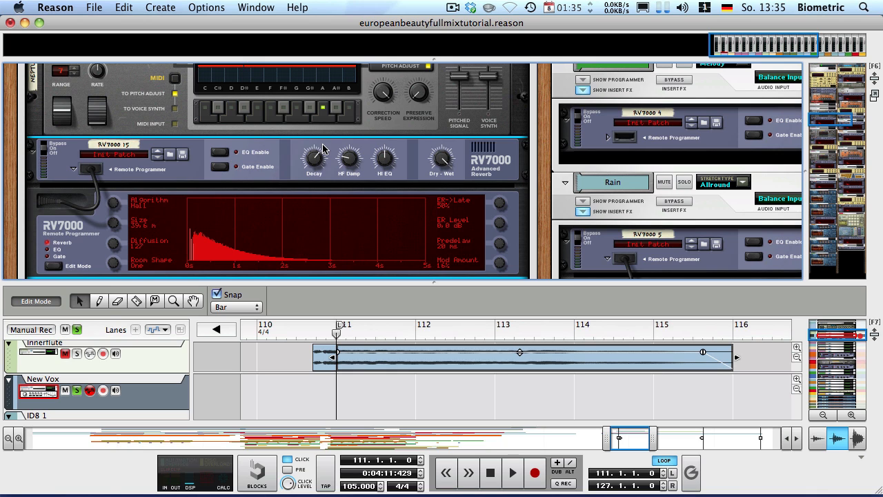
pyautogui.moveTo(318, 162); pyautogui.dragTo(286, 128)
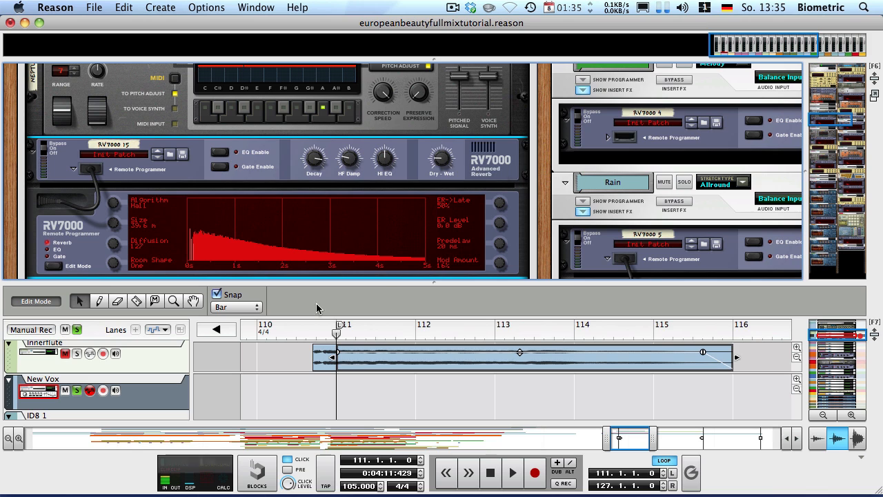
pyautogui.press('space')
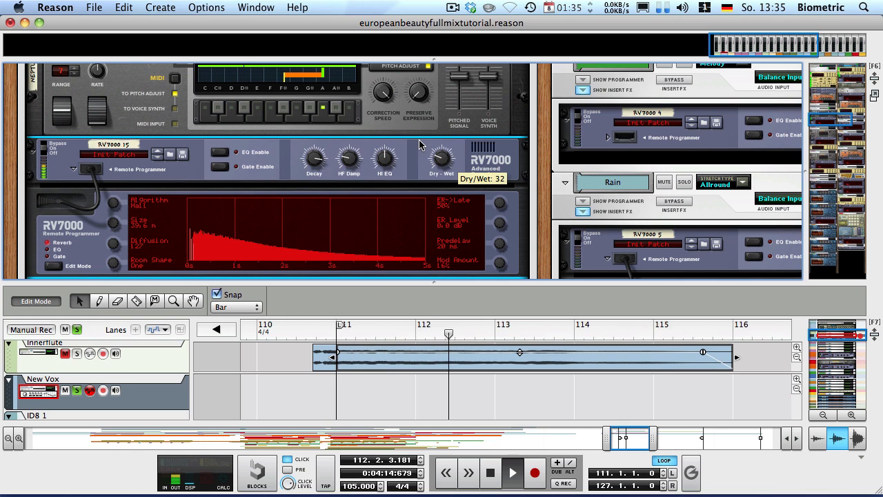
pyautogui.press('space')
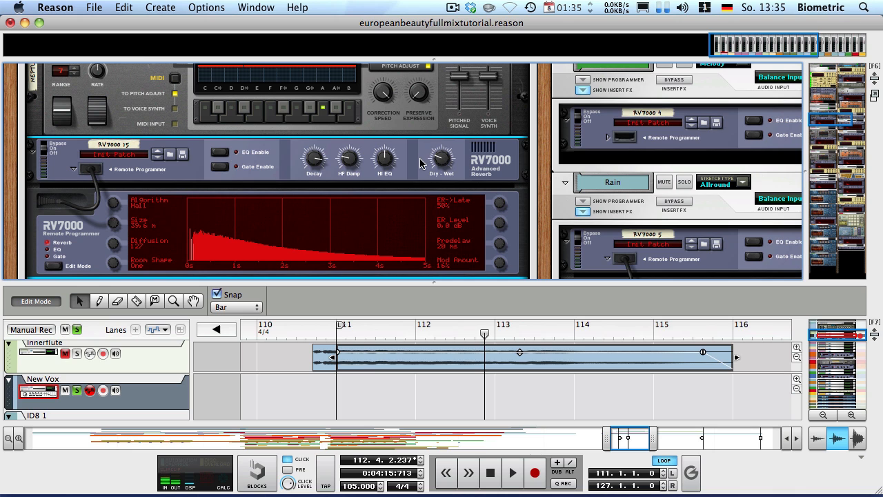
# Set the RV7000 Dry/Wet to 25 and create a Dry/Wet automation lane from bar 111
pyautogui.moveTo(443, 162); pyautogui.dragTo(436, 172)
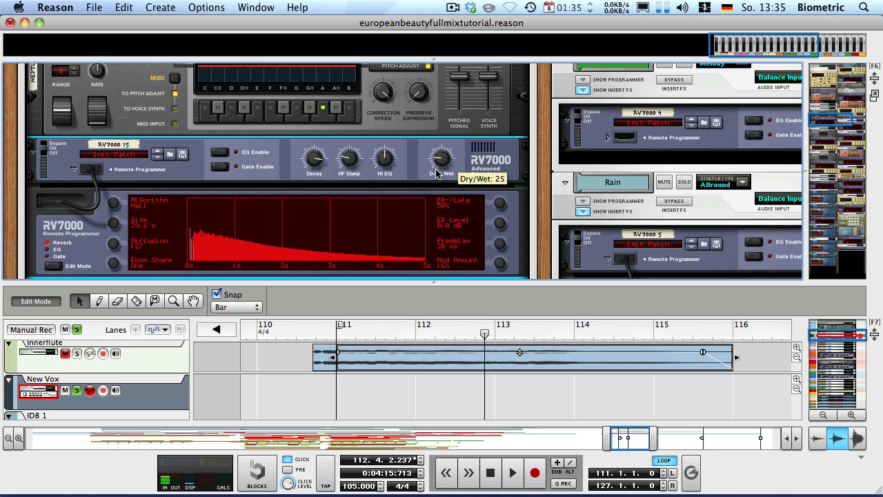
pyautogui.moveTo(473, 281); pyautogui.dragTo(448, 278)
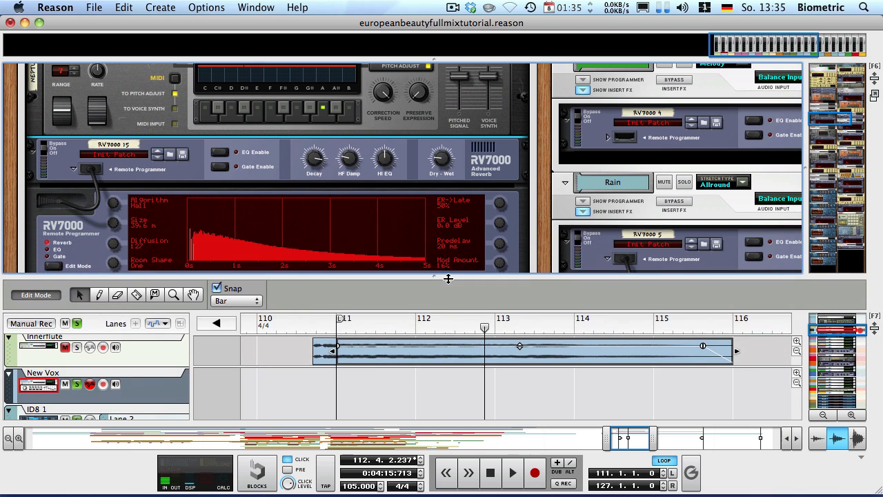
pyautogui.click(337, 327)
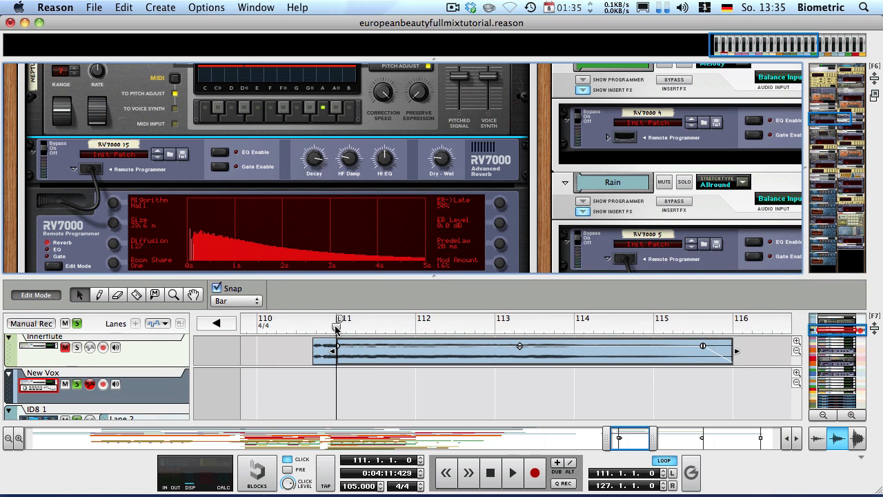
pyautogui.keyDown('alt'); pyautogui.click(439, 168); pyautogui.keyUp('alt')
pyautogui.press('w')
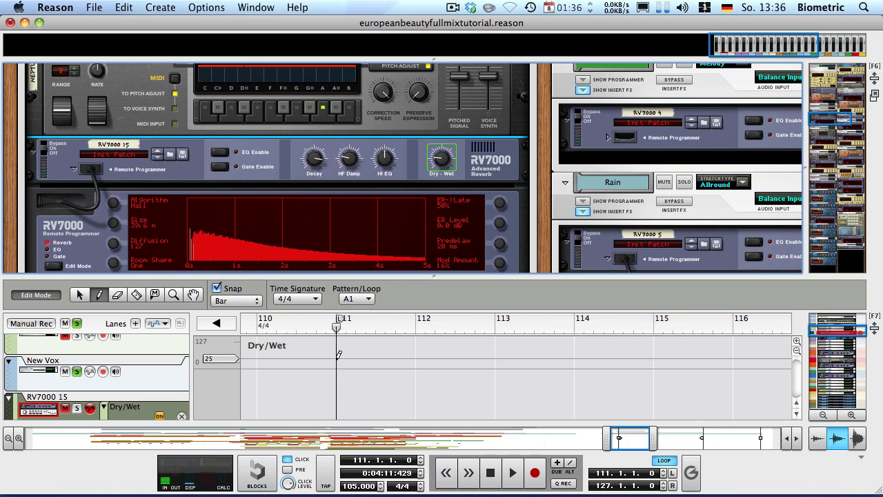
# Draw Dry/Wet automation rising from 0 at bar 111 to 123 at bar 113
pyautogui.moveTo(339, 355)
pyautogui.mouseDown()
pyautogui.moveTo(425, 348)
pyautogui.moveTo(456, 363)
pyautogui.mouseUp()
pyautogui.press('q')
pyautogui.press('Delete')
pyautogui.moveTo(337, 363); pyautogui.dragTo(337, 369)
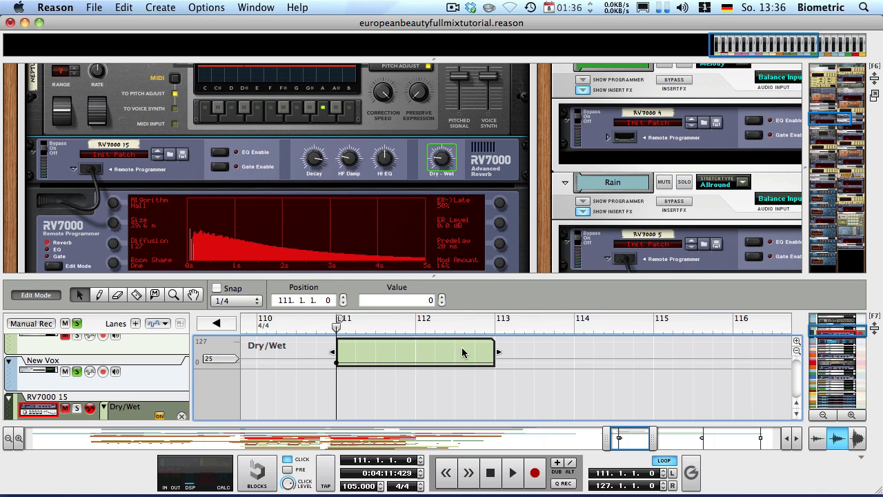
pyautogui.press('w')
pyautogui.click(491, 343)
# Extend the Dry/Wet clip to bar 116 with a 127 point near bar 115, then add a Decay lane
pyautogui.press('q')
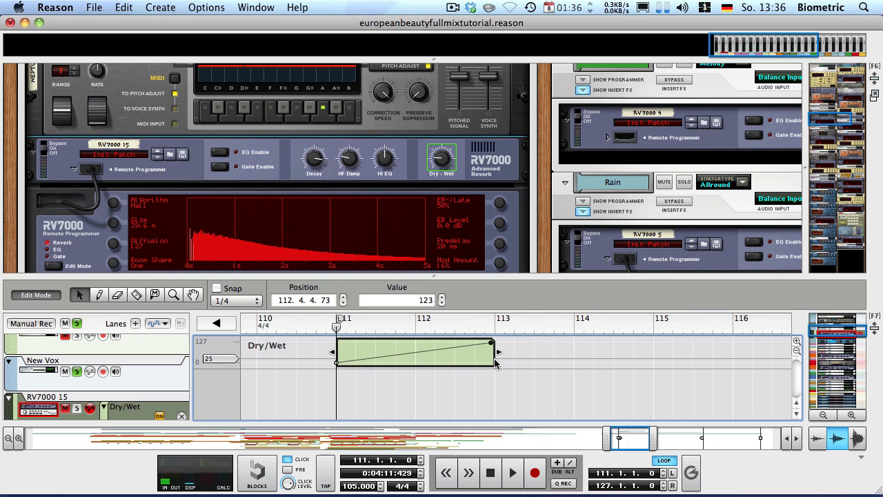
pyautogui.moveTo(496, 363)
pyautogui.mouseDown()
pyautogui.moveTo(508, 355)
pyautogui.moveTo(735, 353)
pyautogui.mouseUp()
pyautogui.press('w')
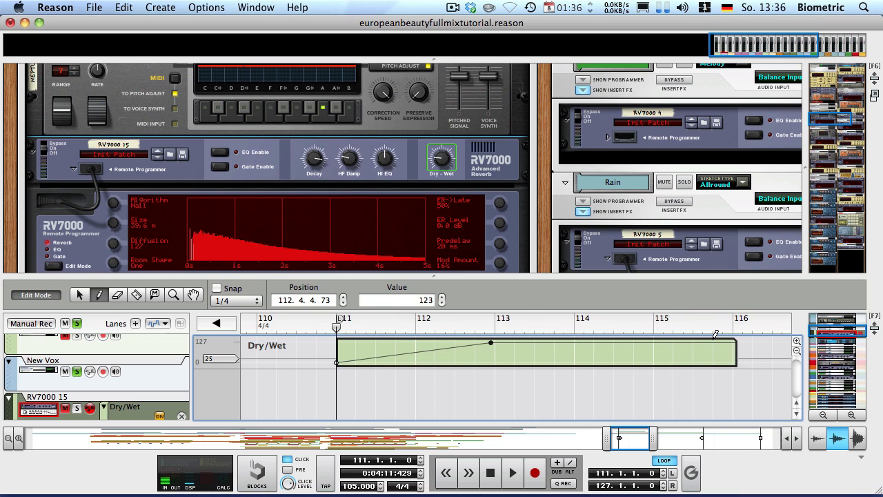
pyautogui.click(713, 341)
pyautogui.press('q')
pyautogui.keyDown('alt'); pyautogui.click(314, 160); pyautogui.keyUp('alt')
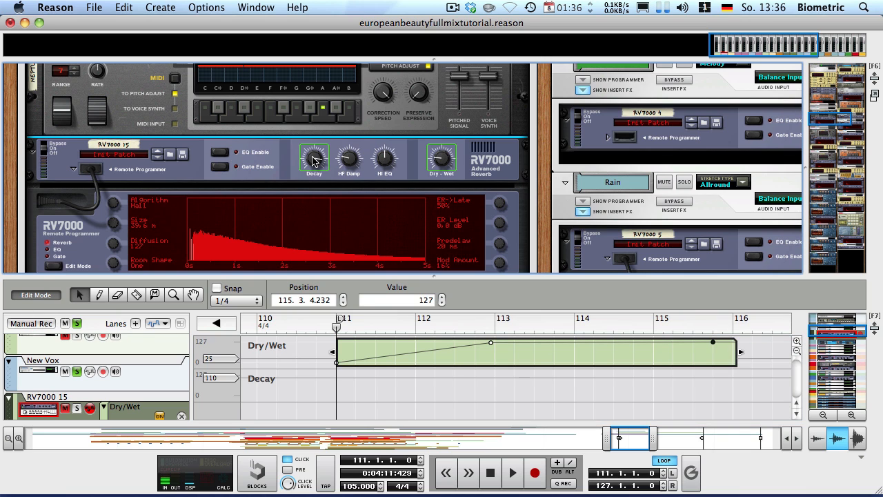
pyautogui.click(35, 294)
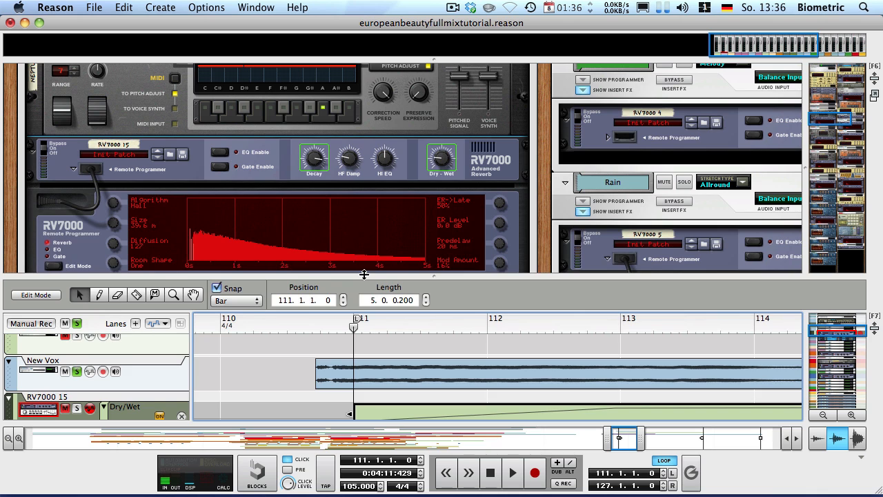
# Rewind to bar 110 and play back the automated reverb section
pyautogui.moveTo(363, 274); pyautogui.dragTo(334, 207)
pyautogui.click(400, 376)
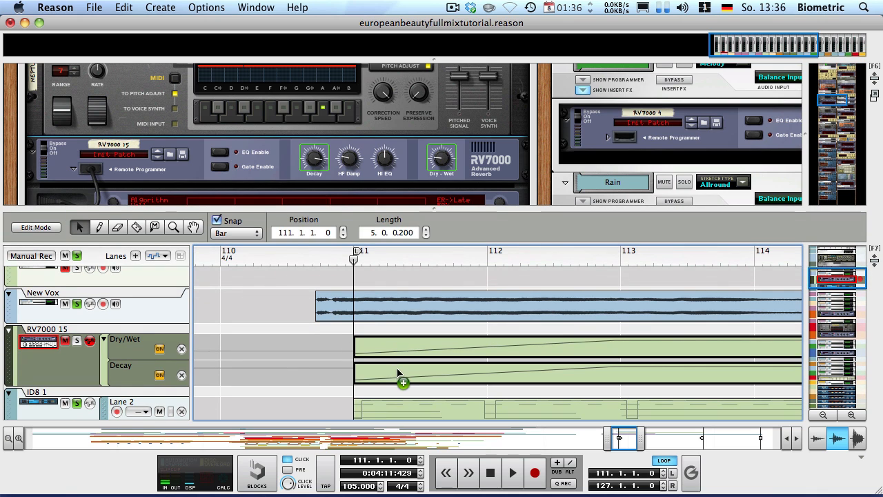
pyautogui.click(285, 353)
pyautogui.press('space')
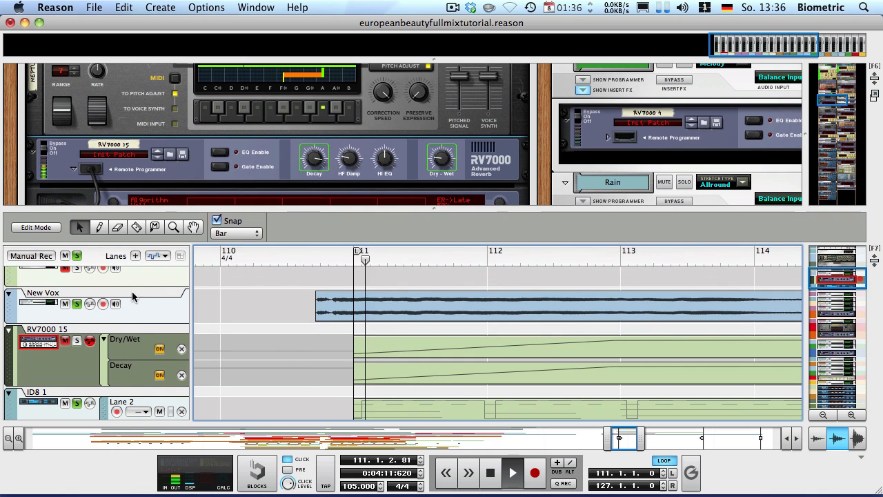
pyautogui.click(76, 338)
pyautogui.click(313, 254)
pyautogui.click(263, 256)
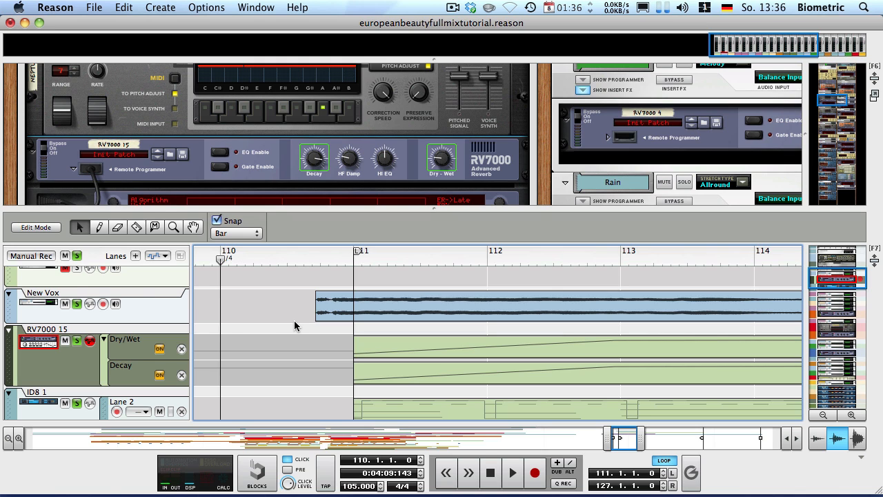
pyautogui.press('space')
# Turn off the metronome click, zoom to bars 110–117, and set the song position to bar 113
pyautogui.click(289, 459)
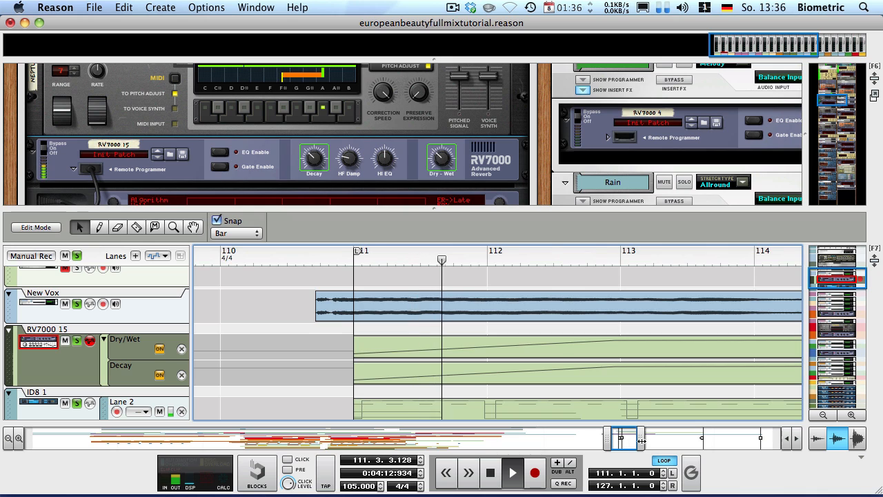
pyautogui.moveTo(640, 438); pyautogui.dragTo(656, 439)
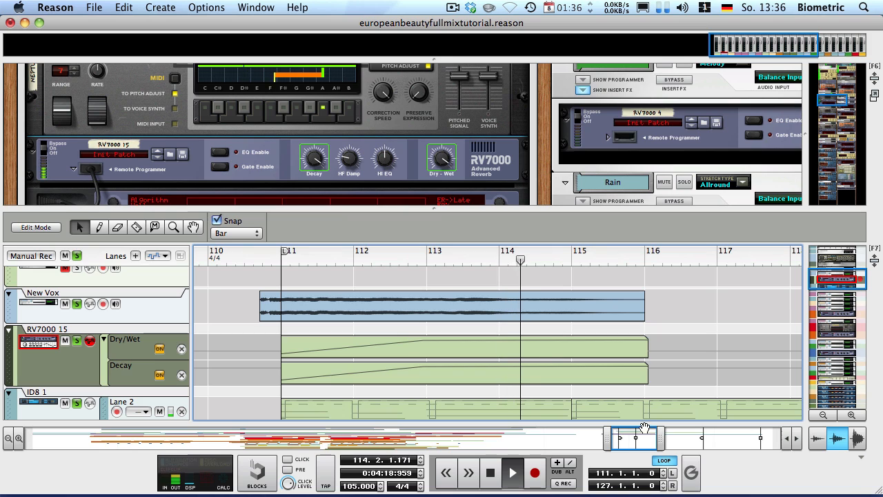
pyautogui.press('space')
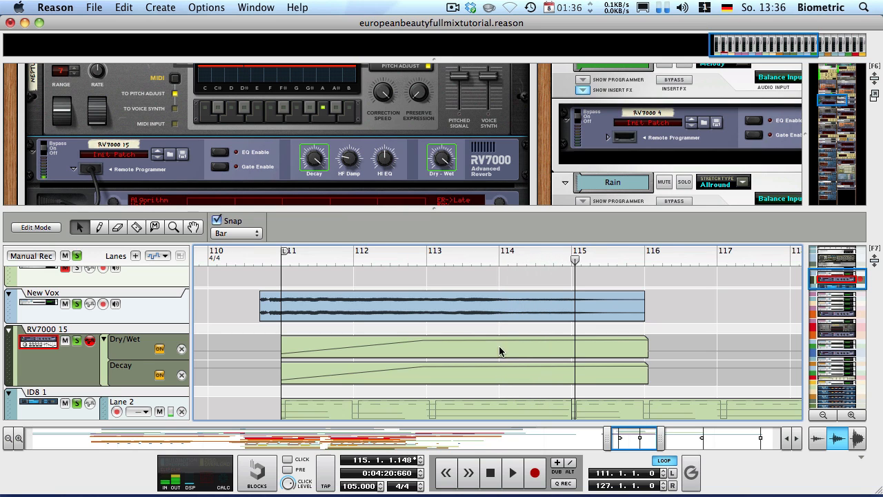
pyautogui.click(667, 255)
pyautogui.click(703, 259)
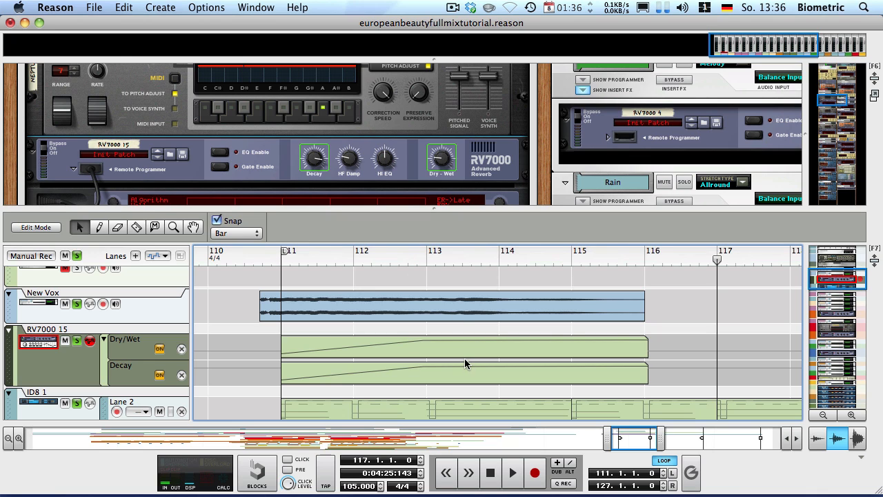
pyautogui.click(424, 258)
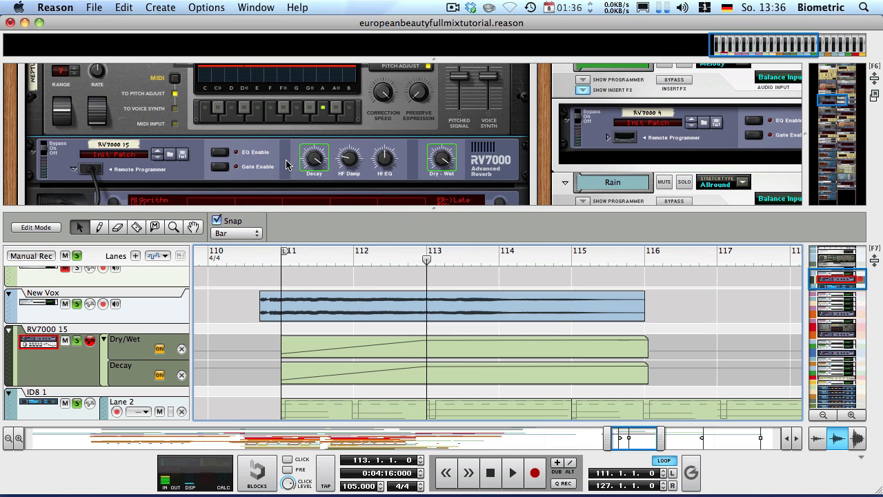
# Extend the Decay clip with a lowered end and lengthen the Dry/Wet automation clip
pyautogui.doubleClick(609, 377)
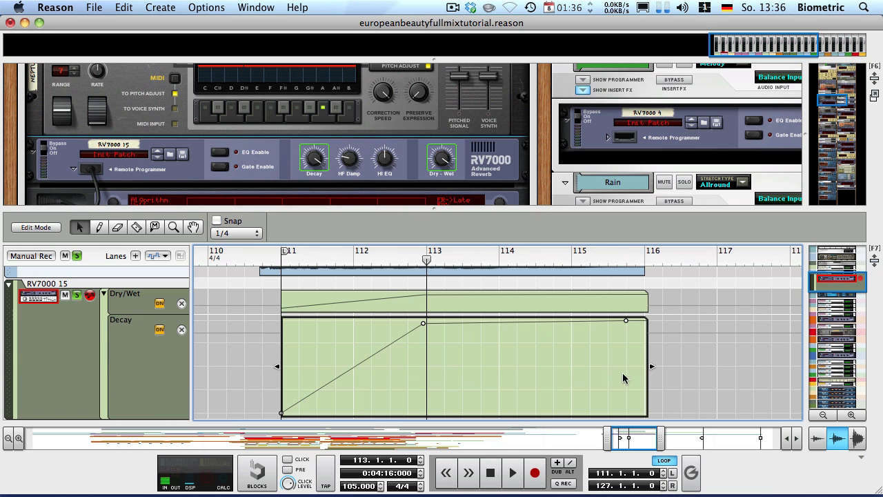
pyautogui.moveTo(625, 321); pyautogui.dragTo(682, 366)
pyautogui.doubleClick(626, 297)
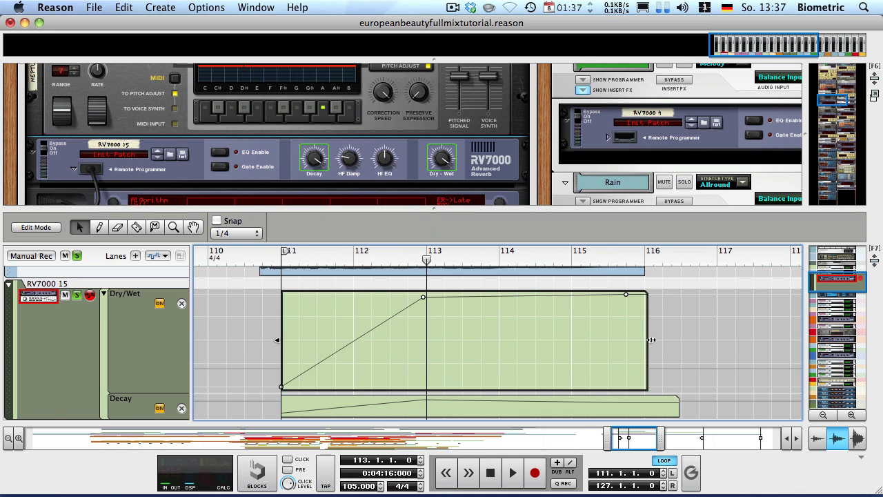
pyautogui.moveTo(651, 341)
pyautogui.mouseDown()
pyautogui.moveTo(765, 340)
pyautogui.moveTo(730, 359)
pyautogui.moveTo(733, 372)
pyautogui.mouseUp()
# Delete stray Dry/Wet points near bar 117, extend past bar 118, and bring the last point to 0
pyautogui.moveTo(706, 334); pyautogui.dragTo(734, 376)
pyautogui.press('Delete')
pyautogui.moveTo(764, 341); pyautogui.dragTo(729, 341)
pyautogui.moveTo(634, 332); pyautogui.dragTo(669, 392)
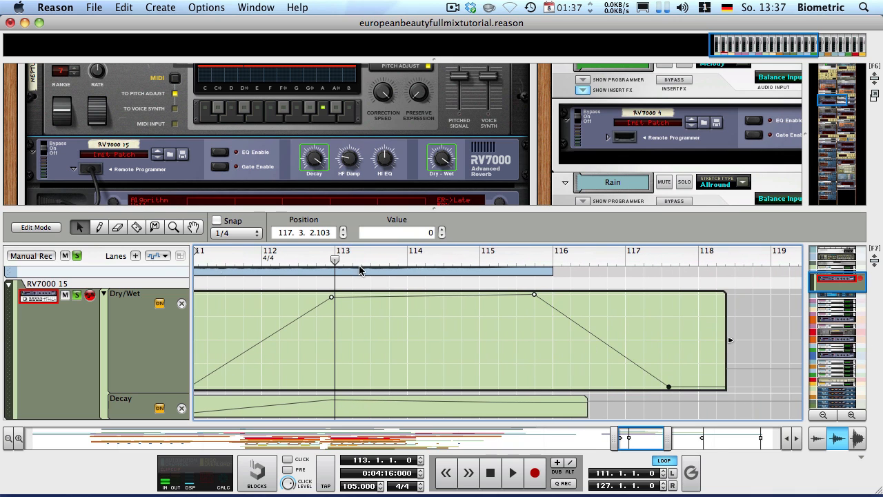
pyautogui.moveTo(335, 264); pyautogui.dragTo(278, 273)
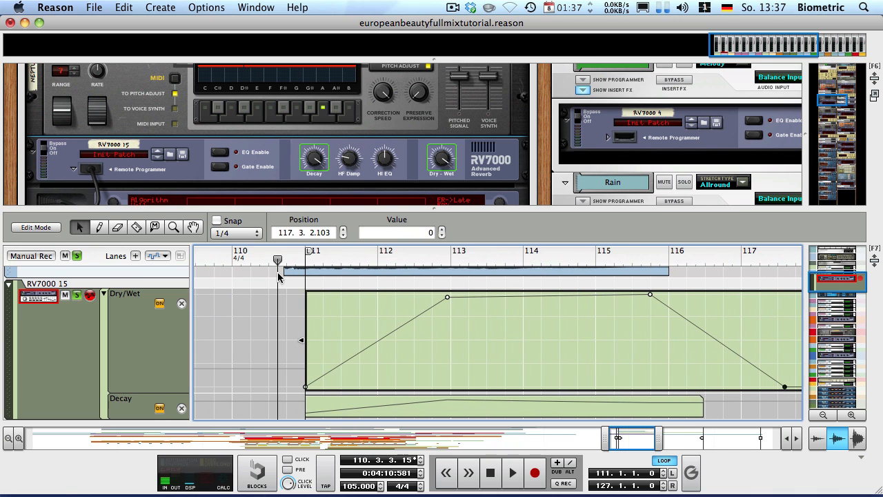
# Unsolo the track and listen back to the reverb fading out
pyautogui.click(76, 256)
pyautogui.press('space')
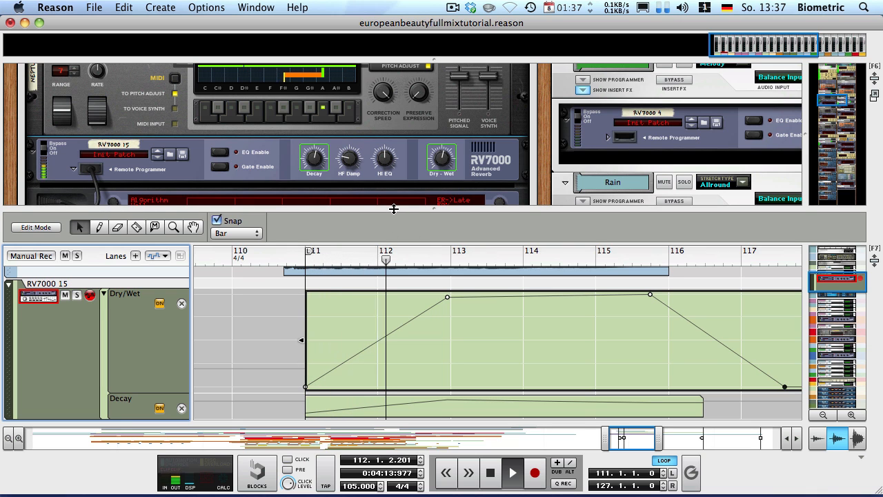
pyautogui.moveTo(392, 205); pyautogui.dragTo(355, 191)
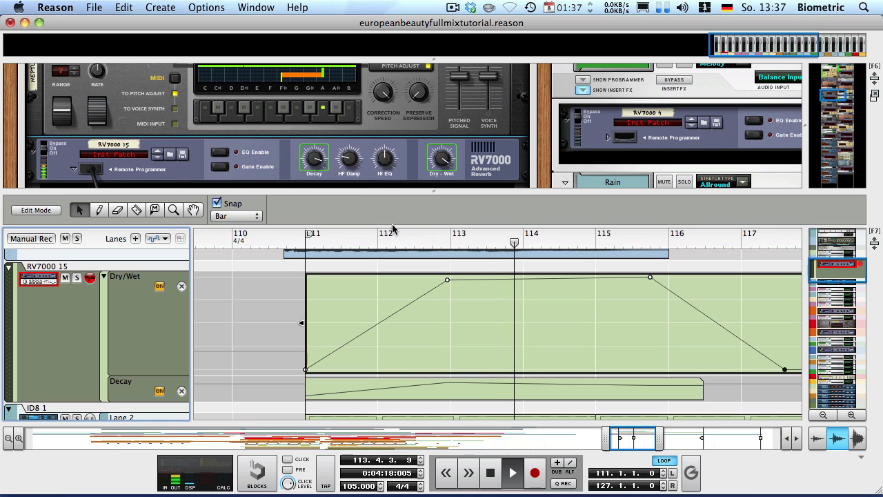
pyautogui.scroll(-3, 447, 289)
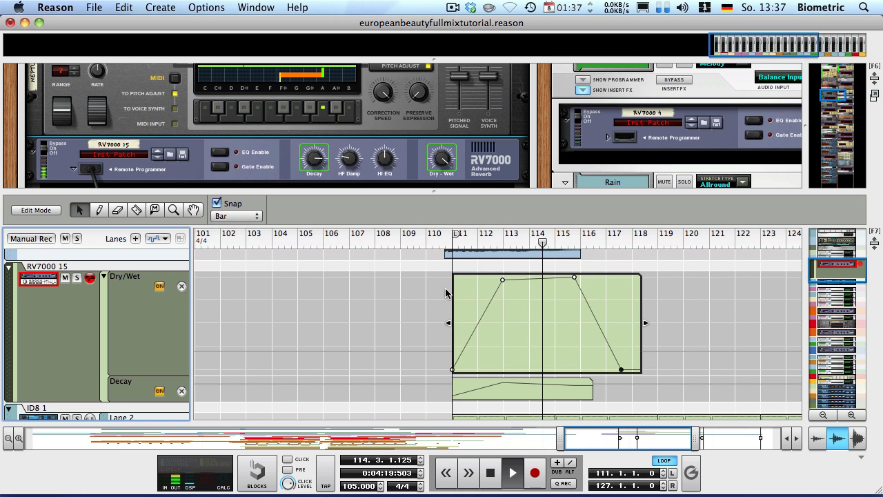
pyautogui.click(697, 321)
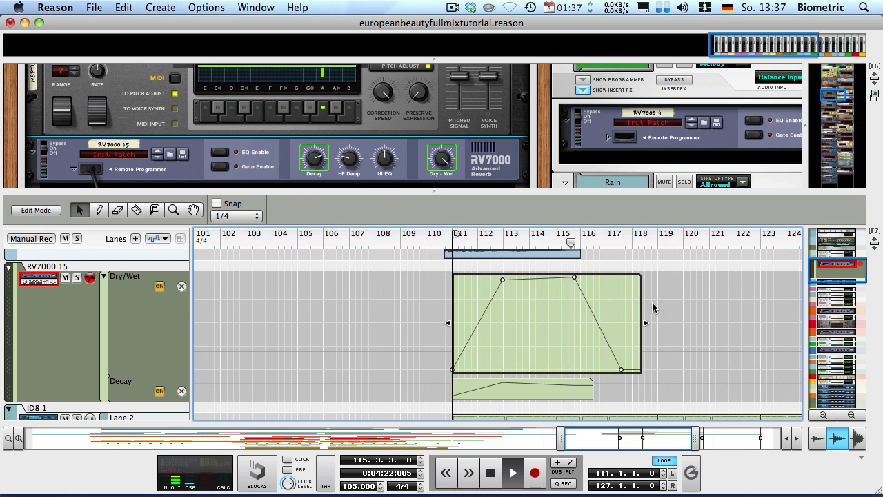
pyautogui.press('space')
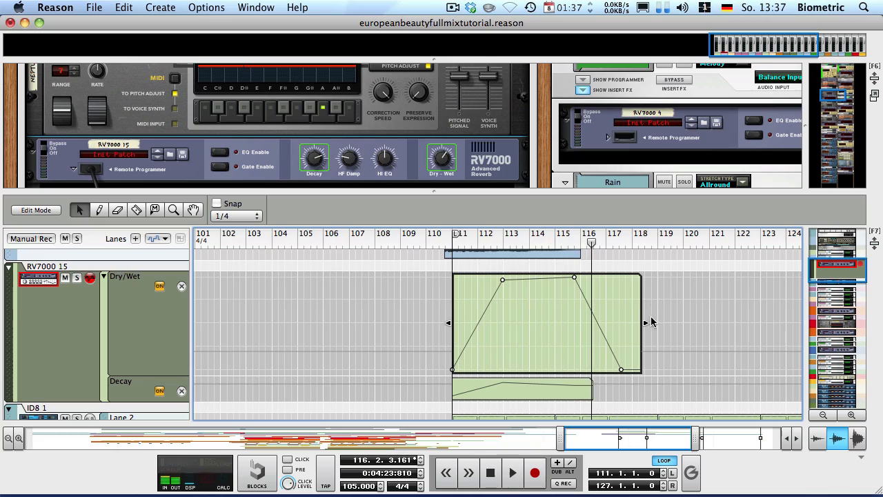
pyautogui.click(665, 268)
pyautogui.click(666, 268)
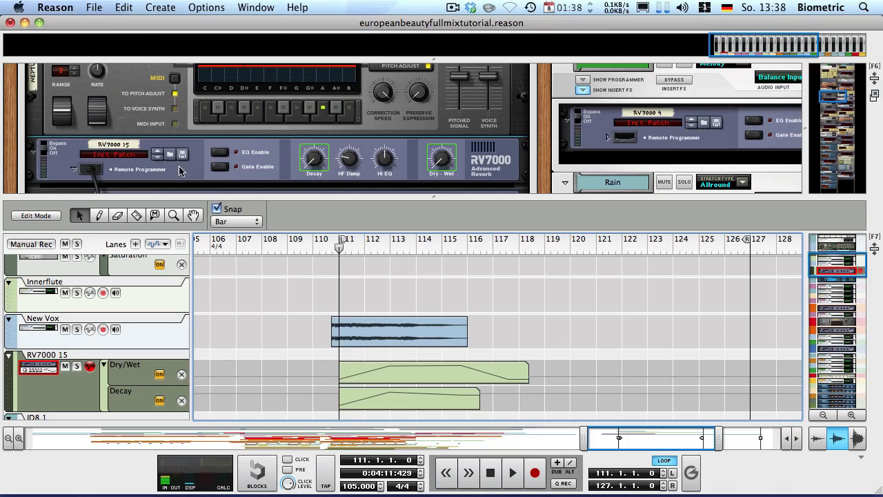
# Insert an MClass Equalizer and enable the low shelf with -17,4 dB gain
pyautogui.rightClick(178, 171)
pyautogui.moveTo(224, 277)
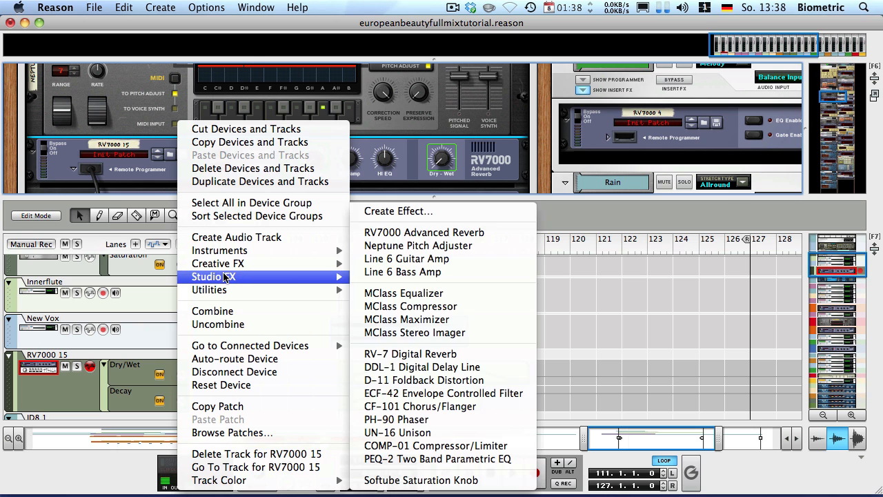
pyautogui.click(390, 292)
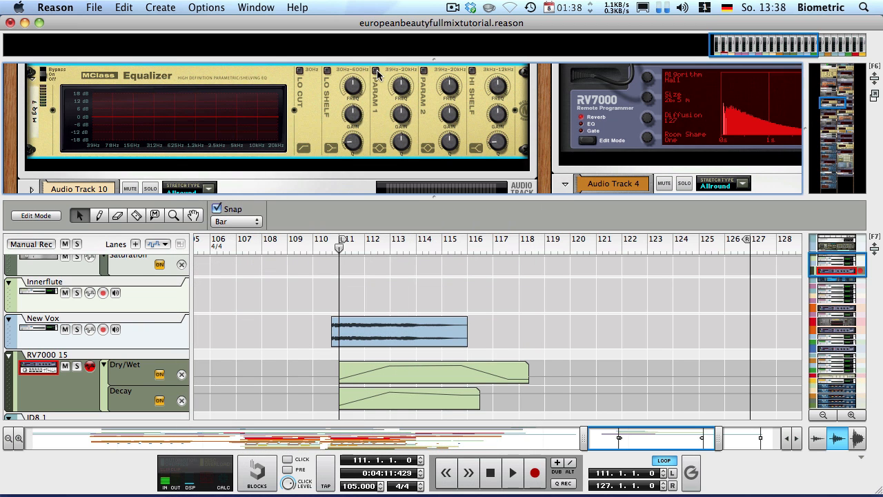
pyautogui.click(327, 71)
pyautogui.moveTo(352, 114); pyautogui.dragTo(345, 205)
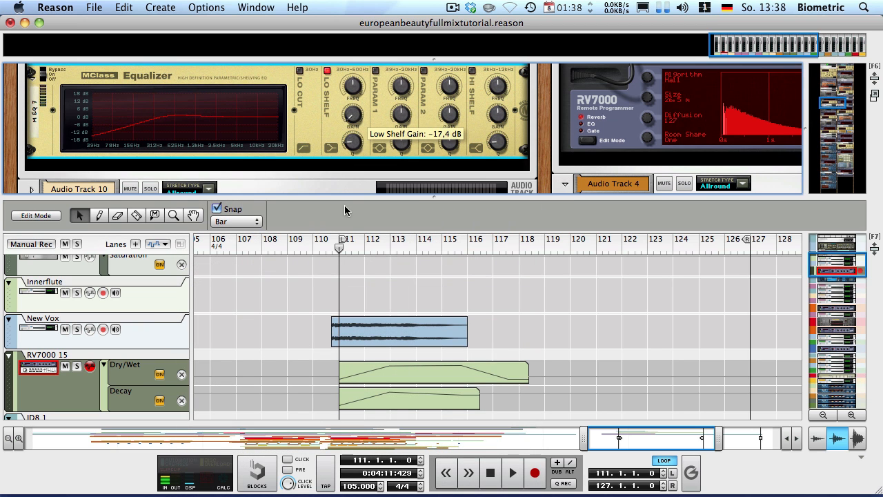
pyautogui.press('space')
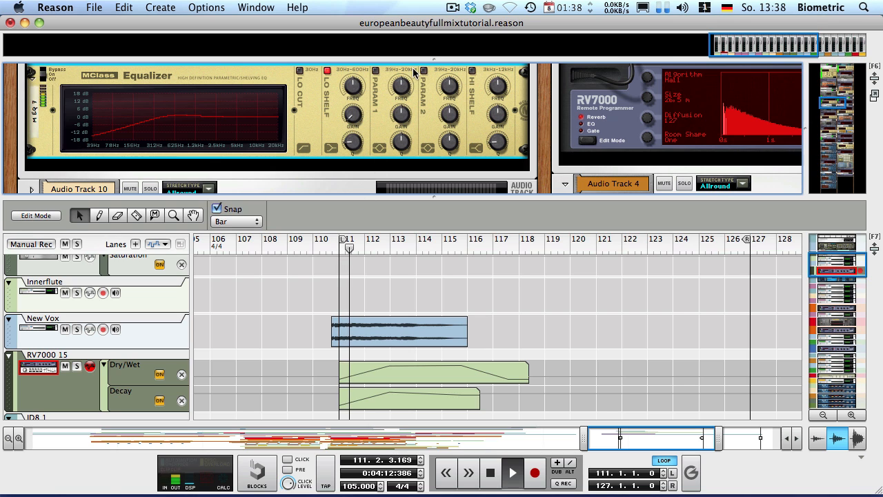
# Enable the second parametric band as a gain dip around 88,8 Hz
pyautogui.click(423, 72)
pyautogui.moveTo(450, 115); pyautogui.dragTo(448, 173)
pyautogui.moveTo(449, 86); pyautogui.dragTo(450, 131)
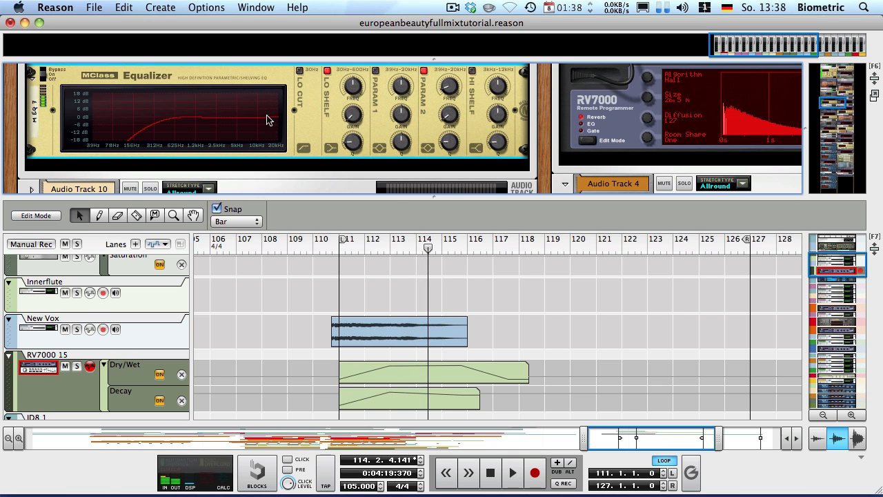
pyautogui.scroll(3, 235, 116)
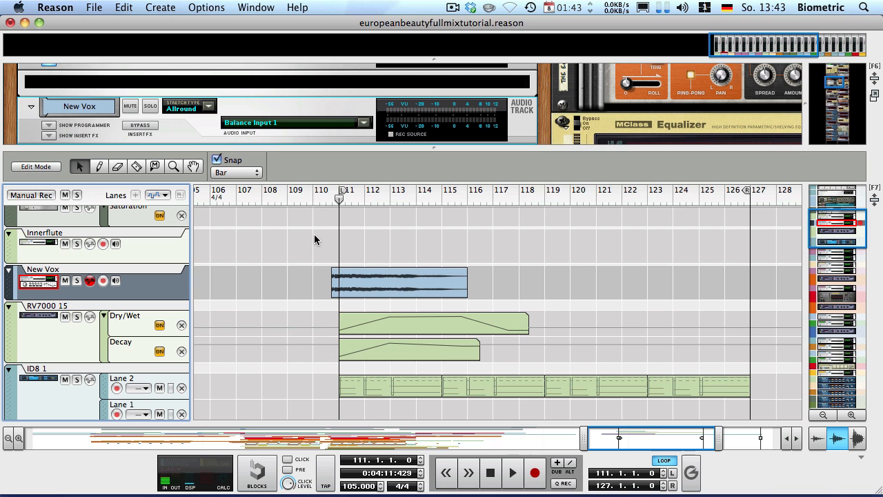
# Duplicate the New Vox devices and tracks, including the RV7000 15 automation
pyautogui.rightClick(188, 125)
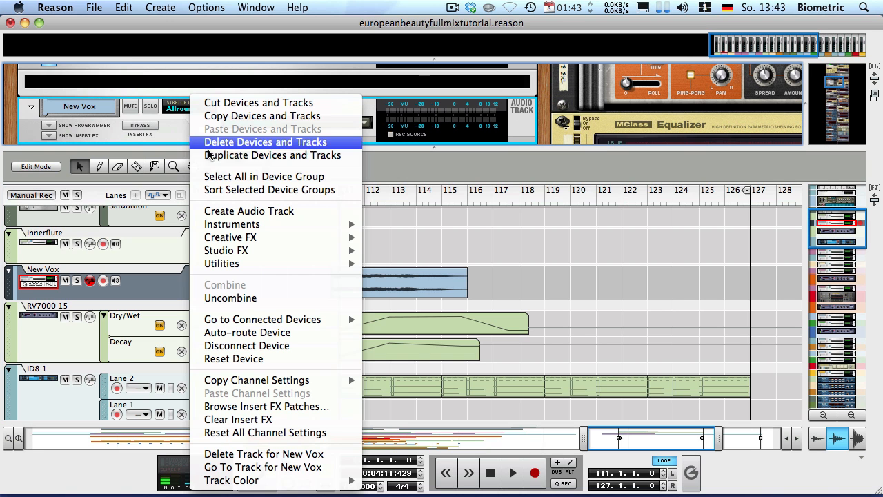
pyautogui.click(228, 154)
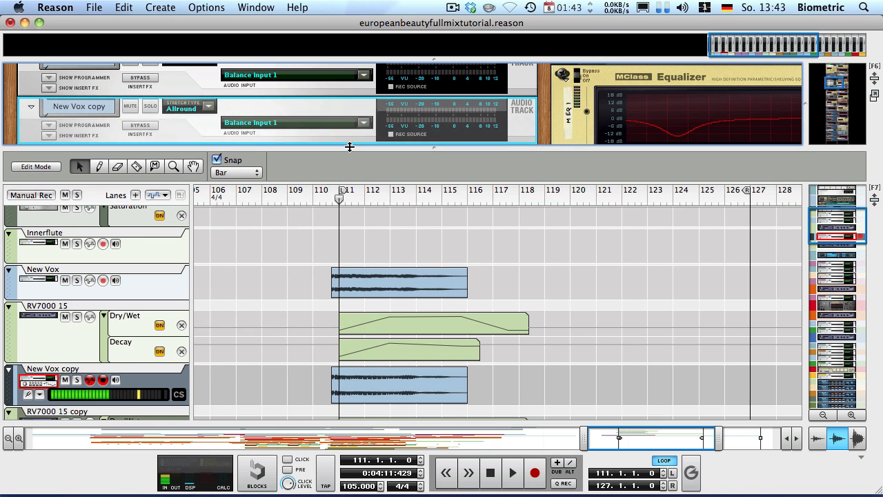
pyautogui.moveTo(351, 146); pyautogui.dragTo(325, 36)
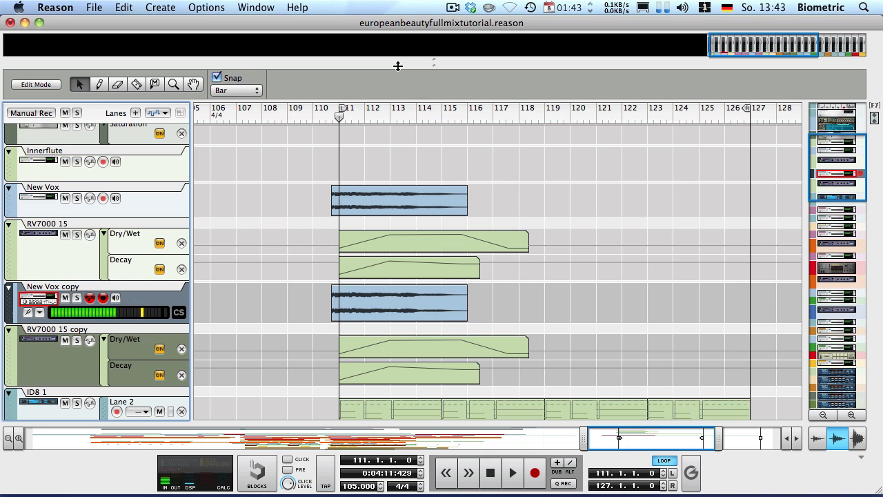
# Create a sequencer track for the Neptune 2 copy device on New Vox copy
pyautogui.moveTo(398, 65); pyautogui.dragTo(379, 261)
pyautogui.scroll(3, 309, 195)
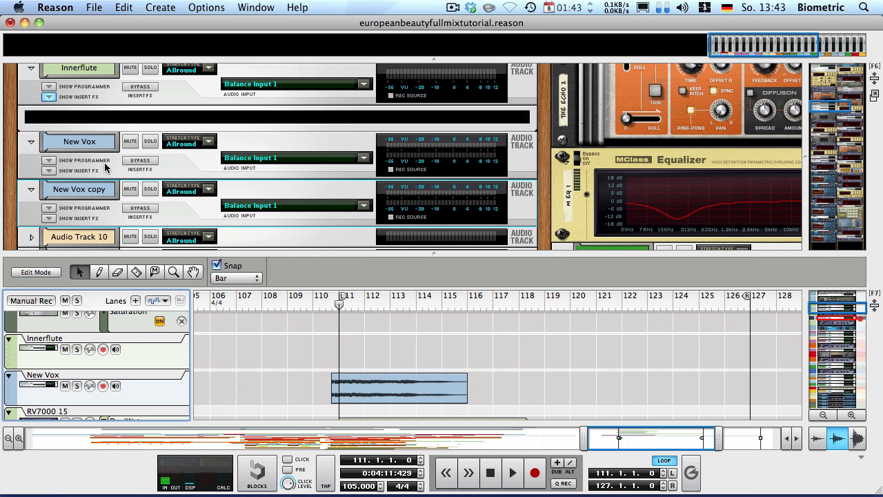
pyautogui.click(48, 218)
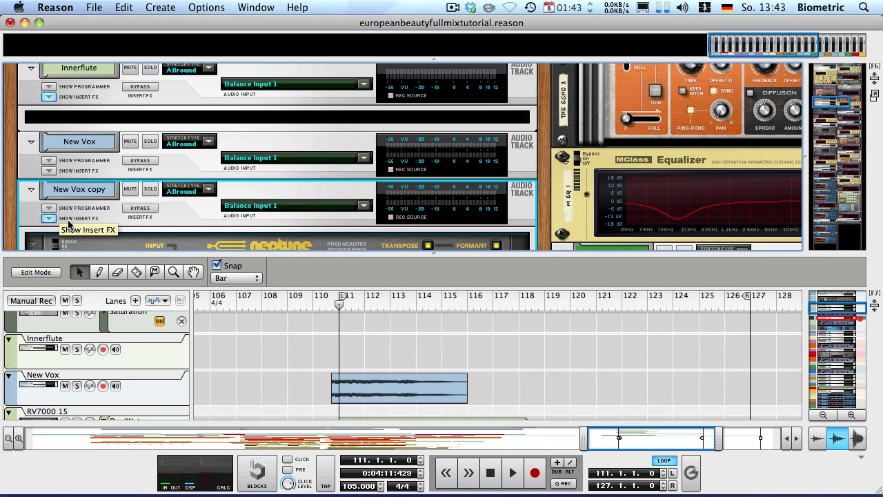
pyautogui.scroll(-3, 135, 188)
pyautogui.scroll(-3, 129, 162)
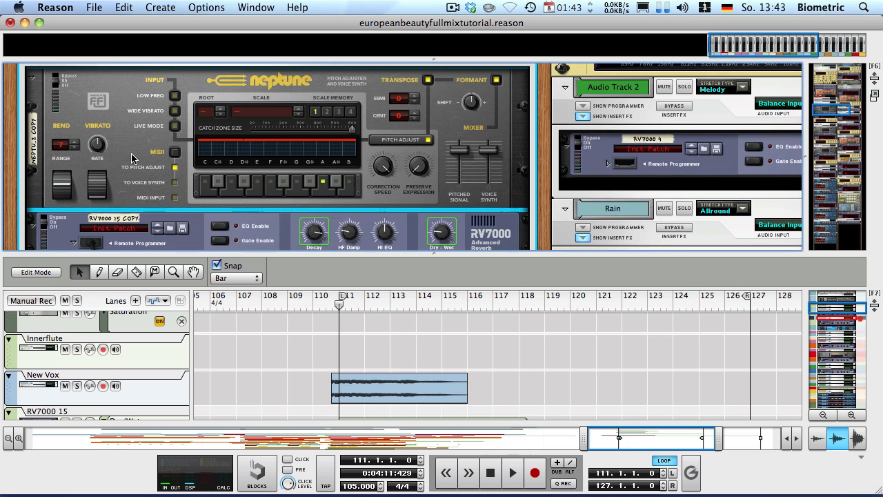
pyautogui.rightClick(132, 110)
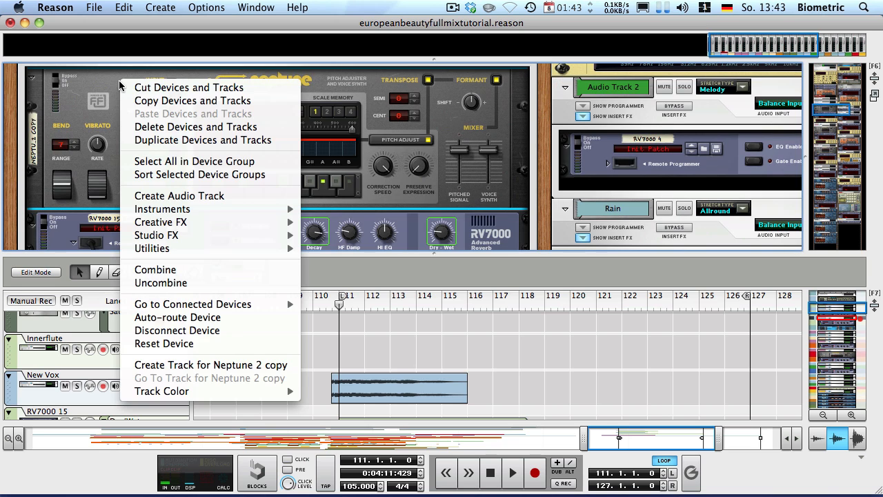
pyautogui.click(219, 366)
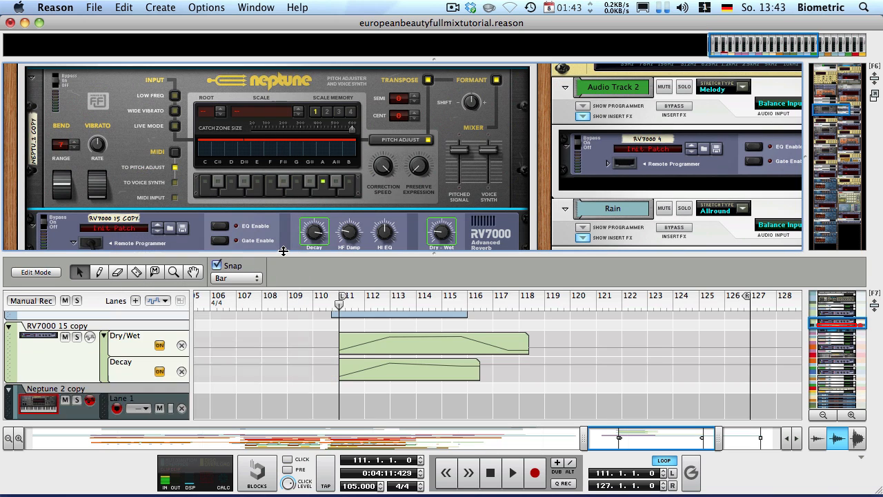
pyautogui.moveTo(280, 252); pyautogui.dragTo(279, 226)
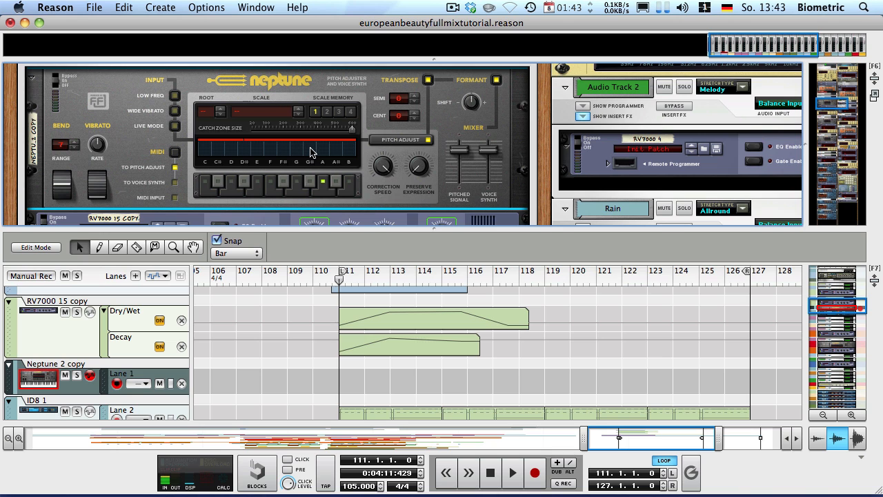
# Draw a 7-bar note clip from bar 111 on Neptune 2 copy and open it for editing
pyautogui.press('w')
pyautogui.moveTo(342, 378); pyautogui.dragTo(518, 373)
pyautogui.press('q')
pyautogui.doubleClick(497, 379)
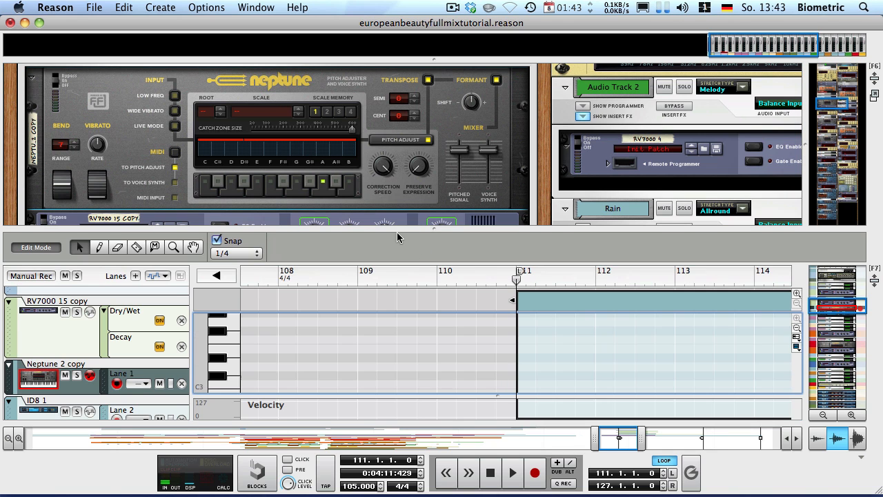
# With Bar snap, draw one-bar notes C3, D3 and E3 at bars 111, 112 and 113
pyautogui.moveTo(393, 229); pyautogui.dragTo(365, 135)
pyautogui.scroll(-2, 436, 258)
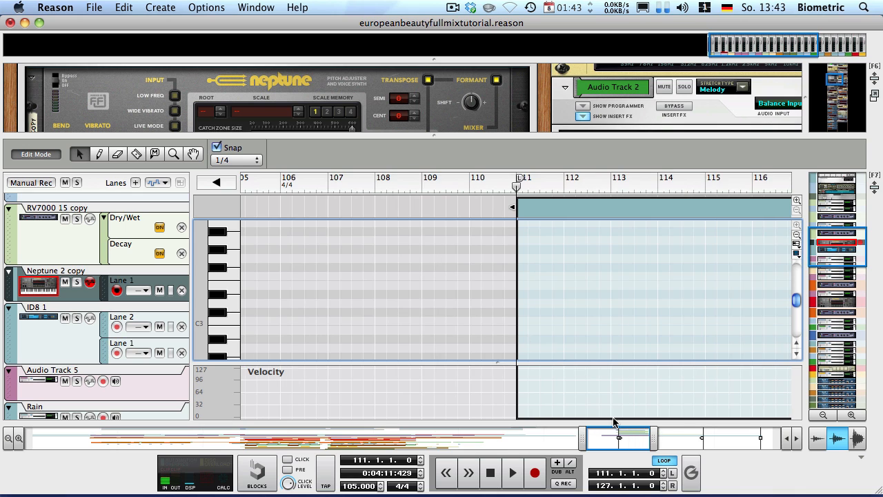
pyautogui.moveTo(616, 436); pyautogui.dragTo(637, 436)
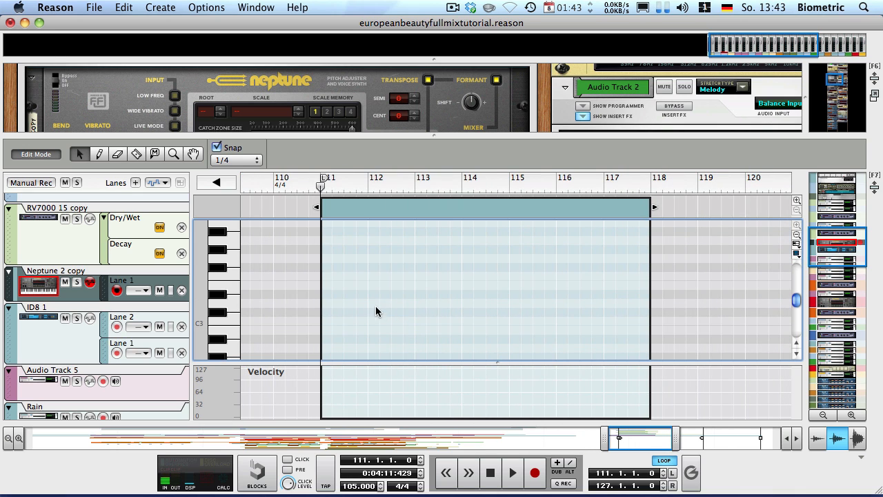
pyautogui.press('w')
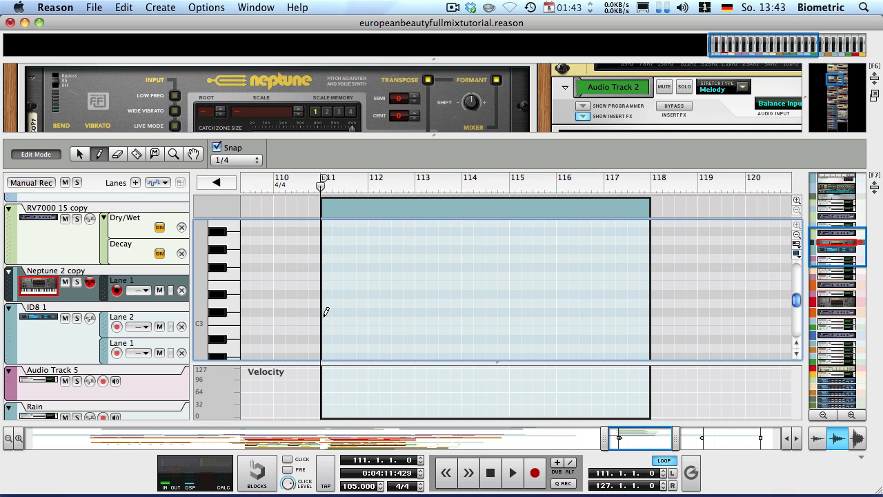
pyautogui.click(237, 162)
pyautogui.click(227, 139)
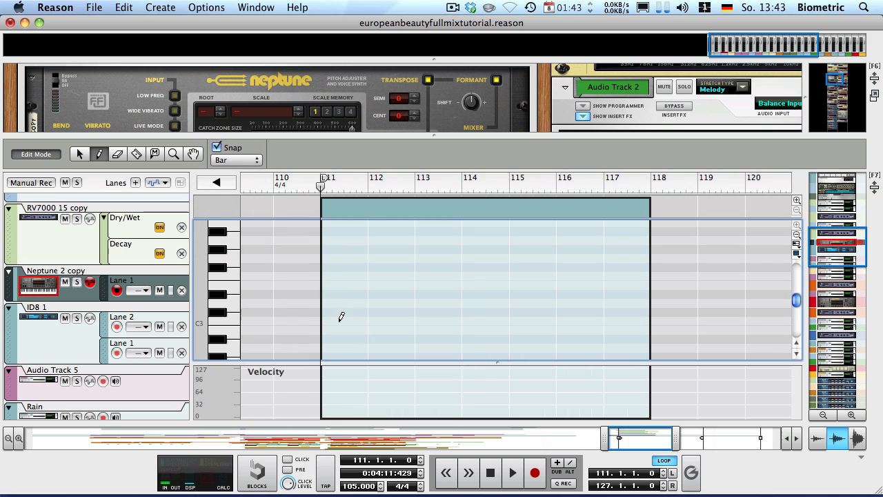
pyautogui.click(349, 319)
pyautogui.click(400, 302)
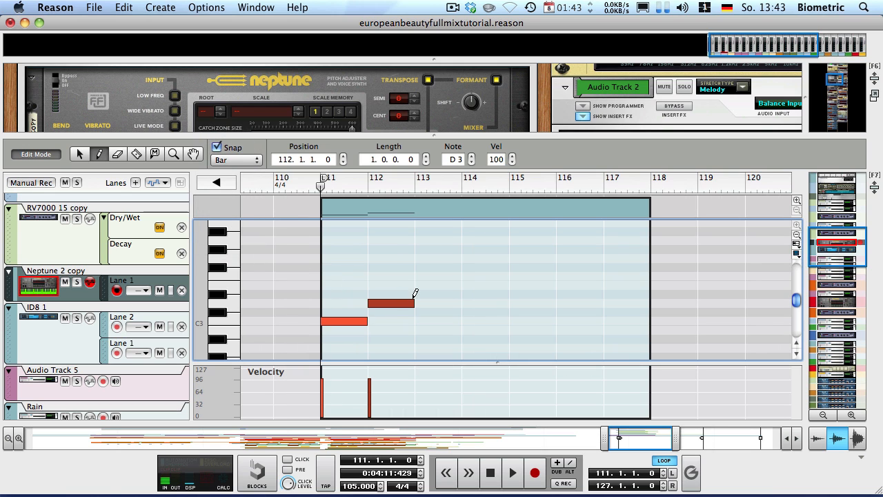
pyautogui.click(438, 285)
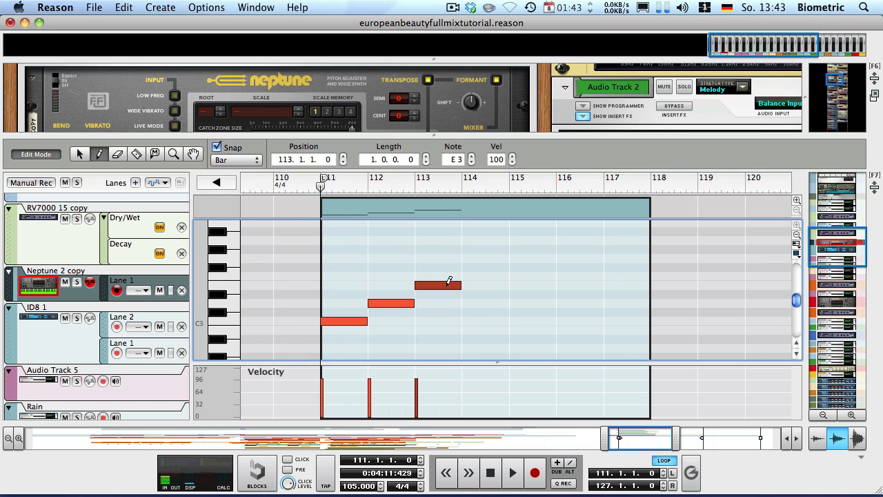
# With 1/4 snap, draw half-bar F3 and D3 notes in bar 114
pyautogui.click(235, 161)
pyautogui.click(228, 183)
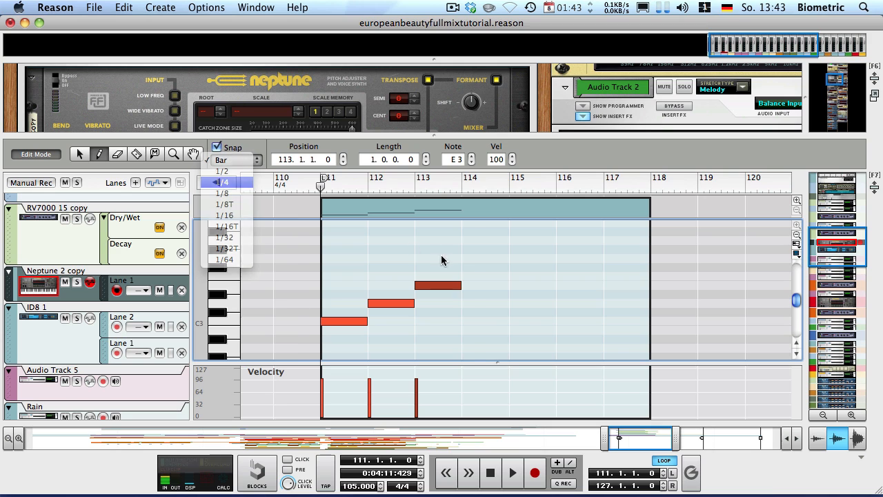
pyautogui.moveTo(468, 276)
pyautogui.mouseDown()
pyautogui.moveTo(483, 276)
pyautogui.moveTo(509, 303)
pyautogui.mouseUp()
pyautogui.press('q')
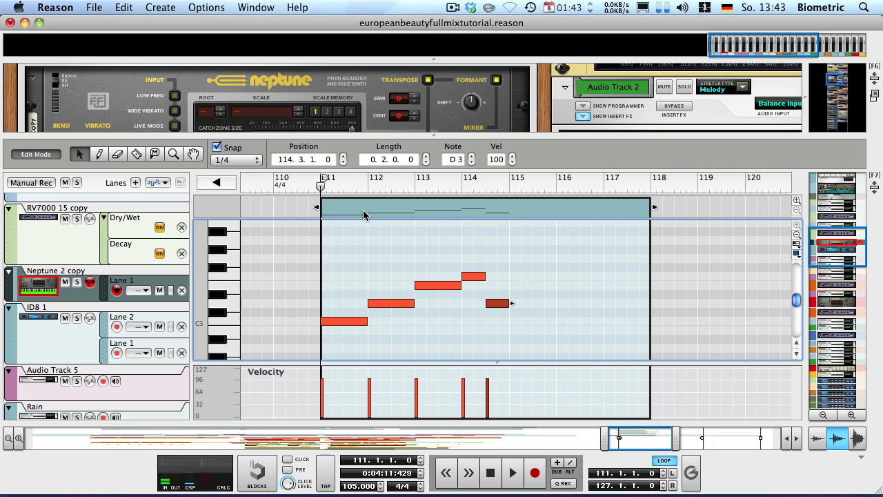
# Exit note editing and extend the New Vox copy audio clip to bar 120
pyautogui.click(30, 155)
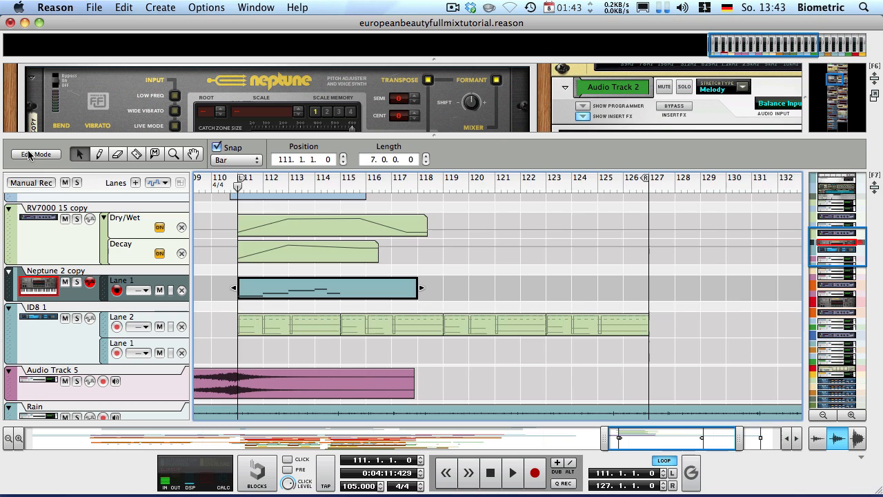
pyautogui.click(451, 249)
pyautogui.scroll(3, 453, 261)
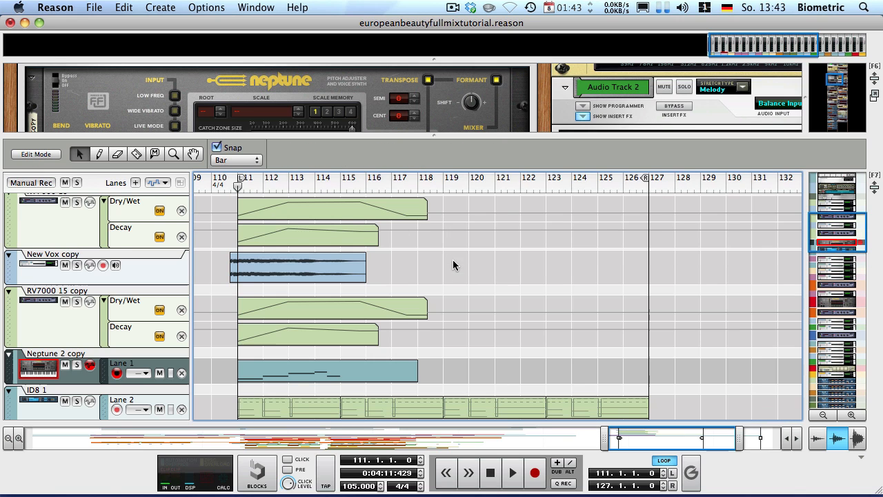
pyautogui.click(339, 266)
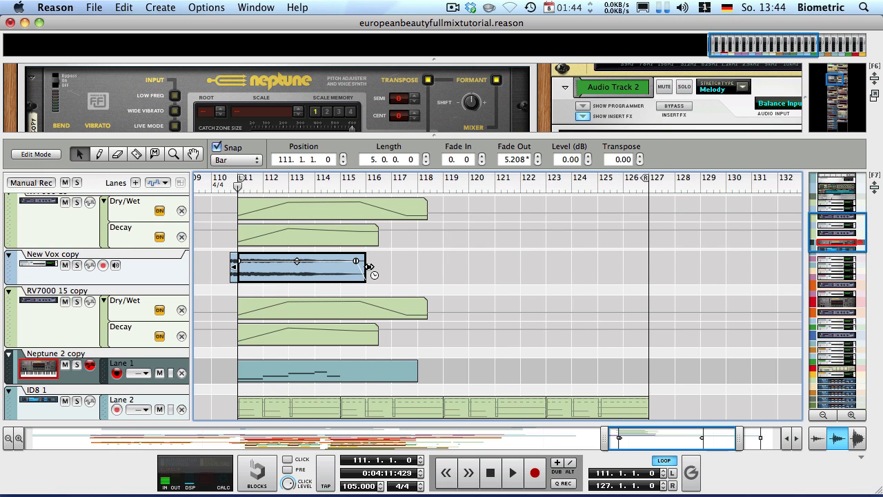
pyautogui.moveTo(370, 266); pyautogui.dragTo(470, 267)
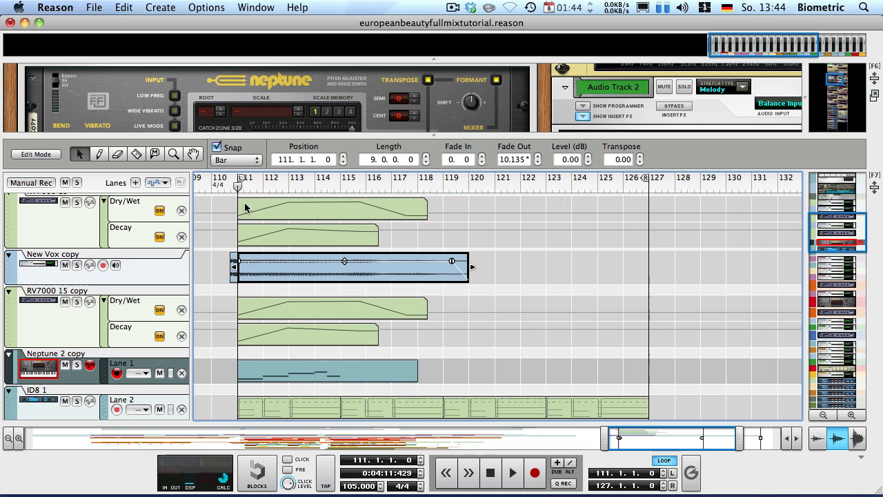
# Play back the arrangement to hear the changes
pyautogui.click(221, 213)
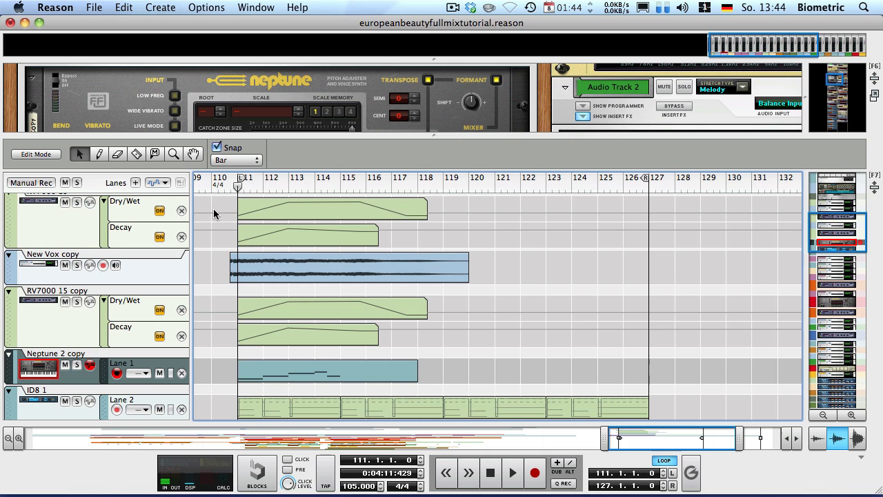
pyautogui.press('space')
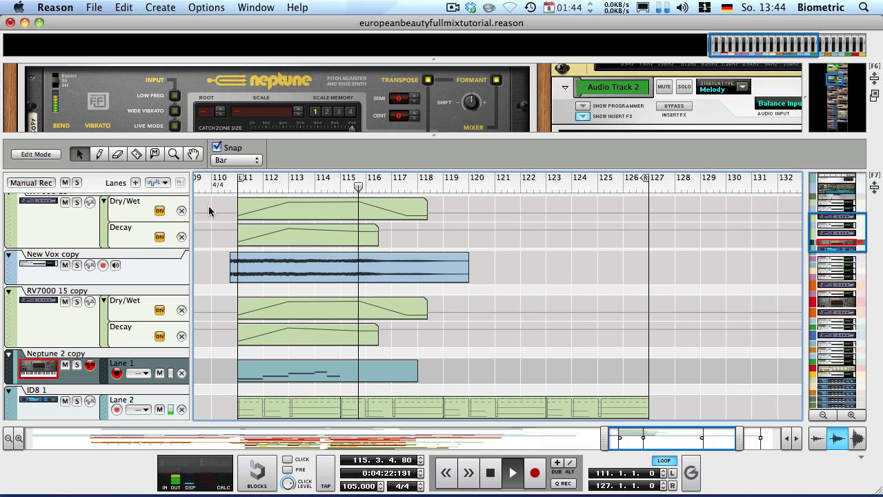
pyautogui.press('space')
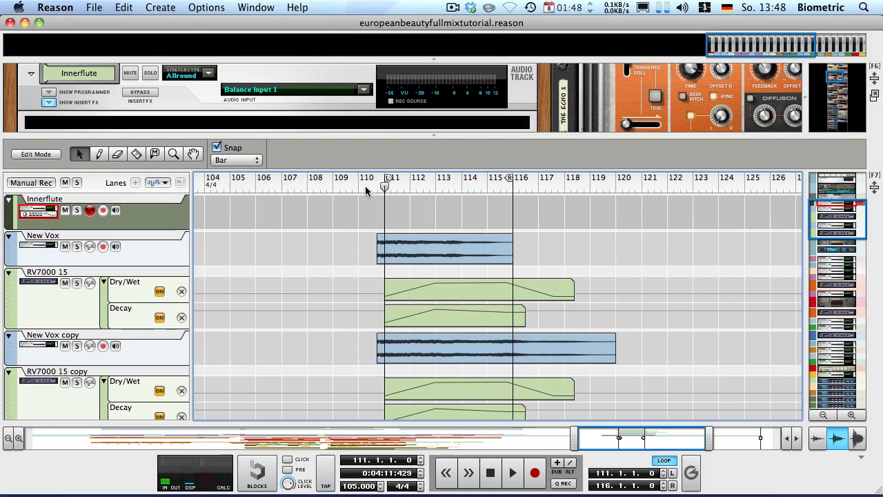
# Import Innerflute_eLAB.aif from the audio import dialog onto the Innerflute track at bar 111
pyautogui.press('super+i')
pyautogui.click(301, 71)
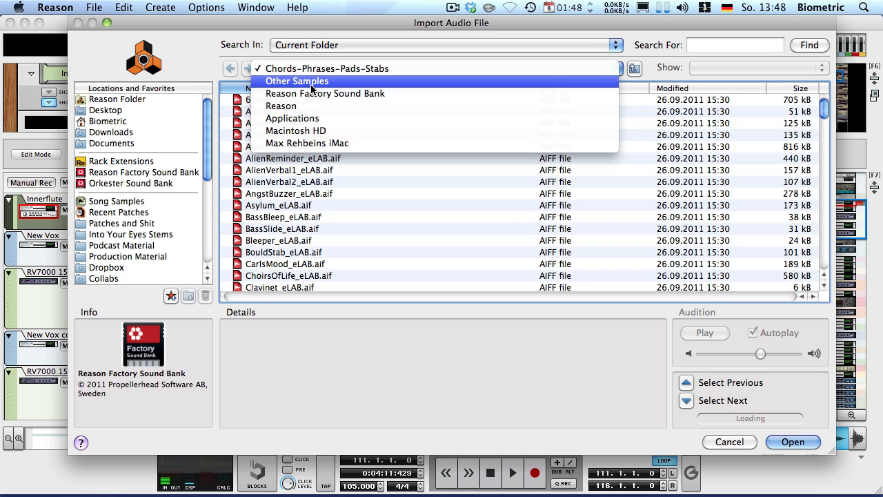
pyautogui.click(779, 158)
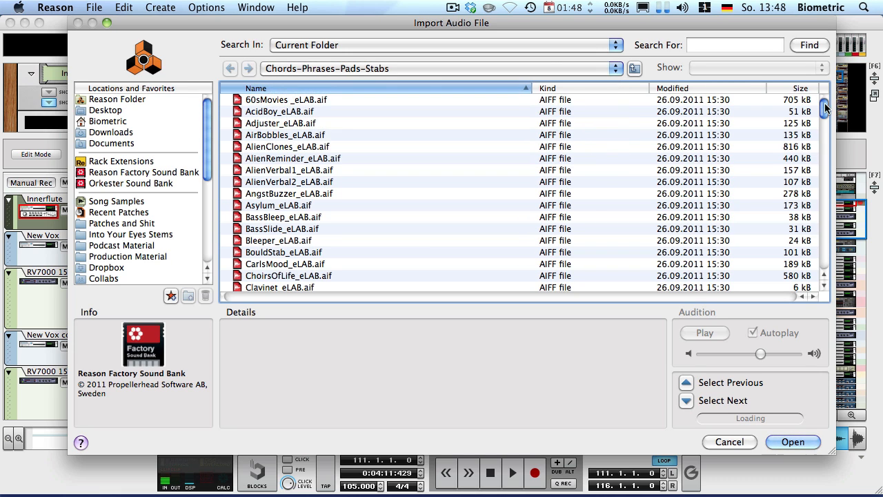
pyautogui.moveTo(824, 105); pyautogui.dragTo(788, 191)
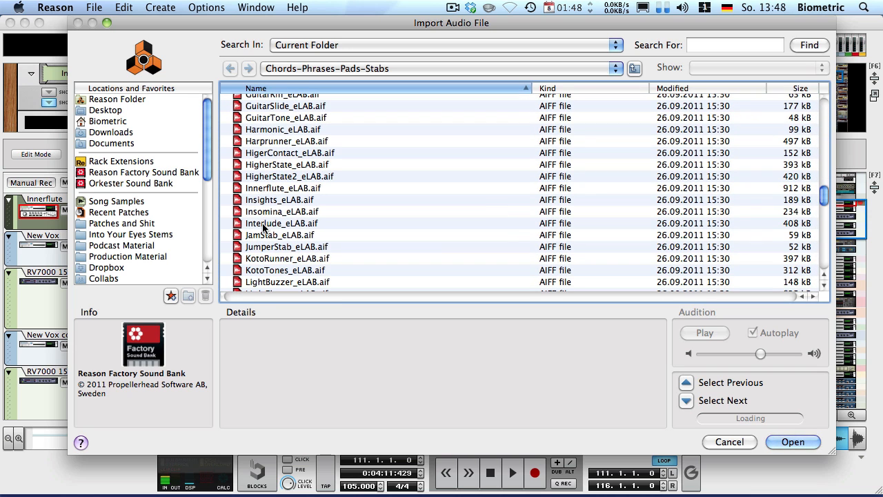
pyautogui.click(272, 188)
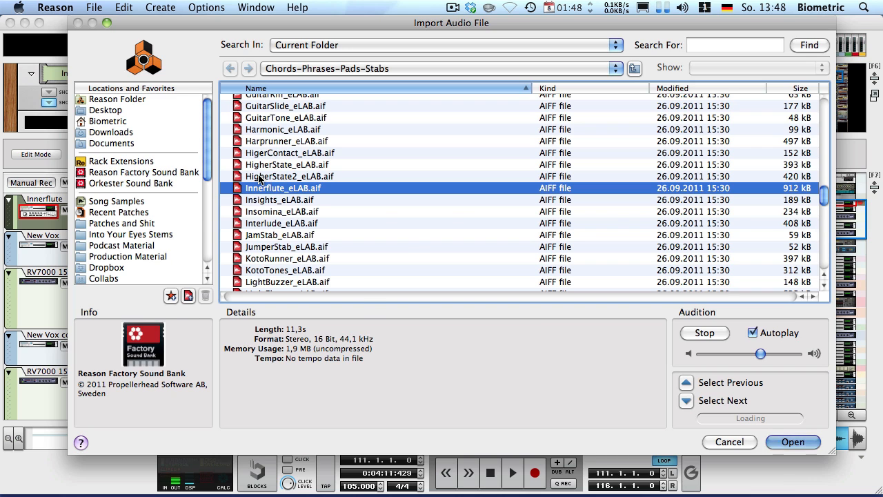
pyautogui.press('Return')
pyautogui.moveTo(830, 229); pyautogui.dragTo(832, 218)
pyautogui.click(549, 273)
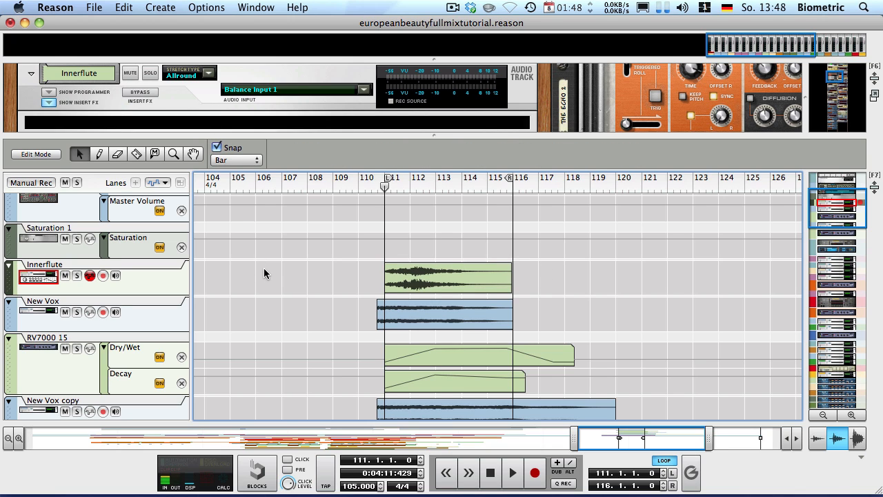
# Play the Innerflute clip from bar 111, then enlarge the rack to show the Innerflute and New Vox devices
pyautogui.press('space')
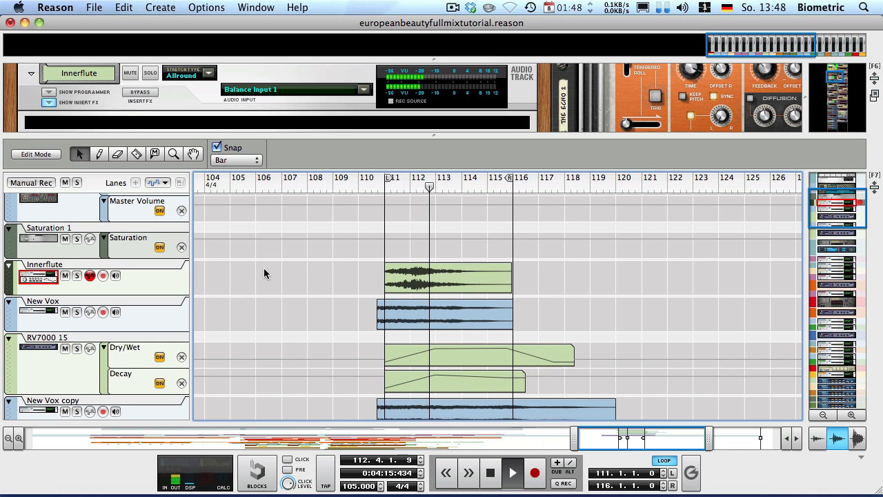
pyautogui.press('space')
pyautogui.hotkey('shift', 'Return')
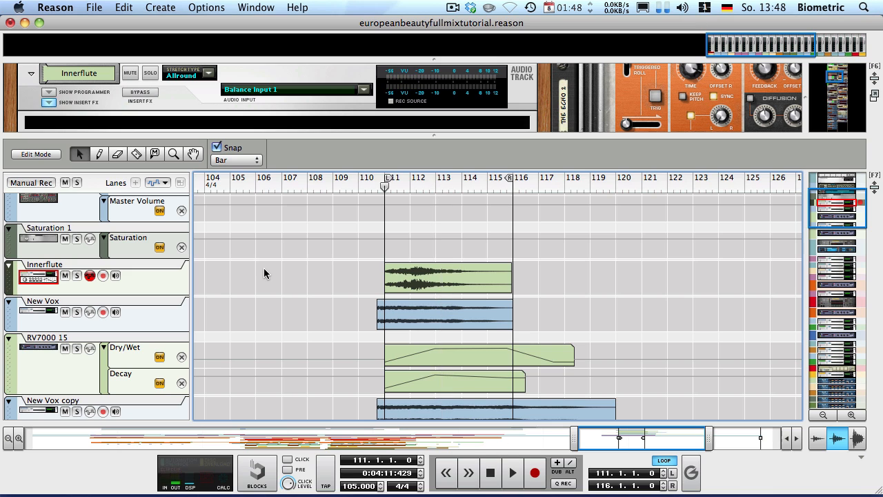
pyautogui.moveTo(285, 146); pyautogui.dragTo(283, 167)
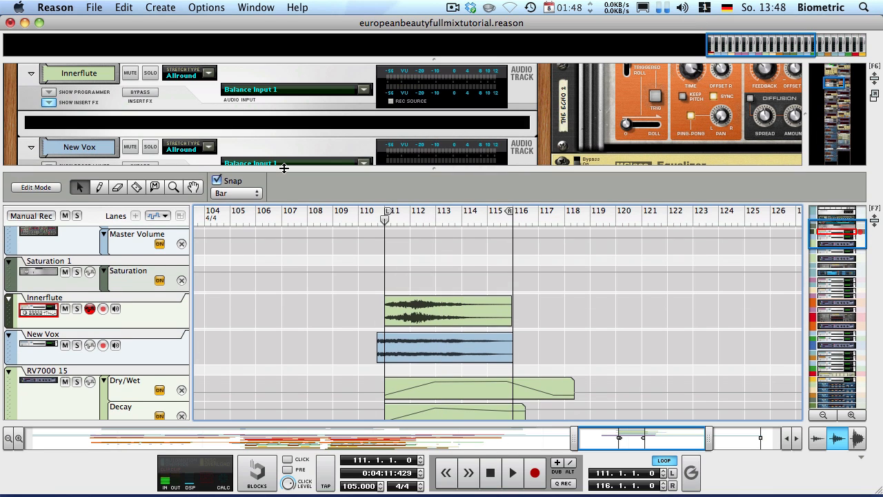
pyautogui.click(210, 123)
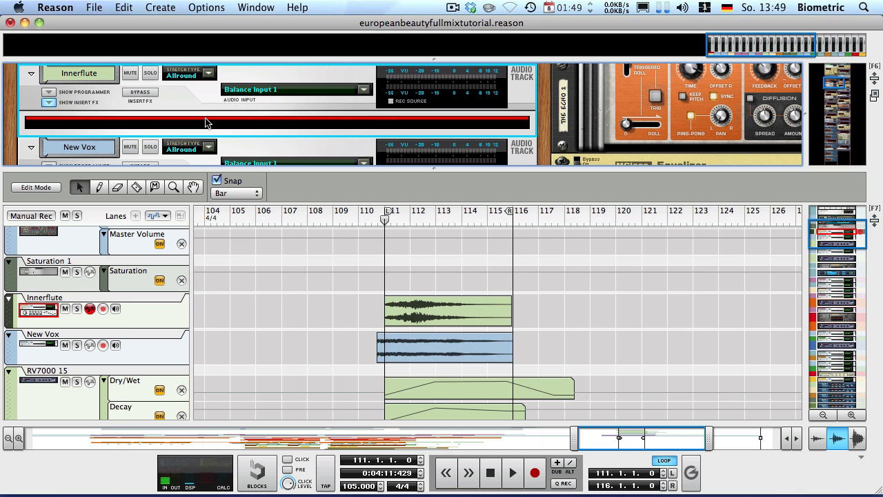
# Insert a Neptune Pitch Adjuster on Innerflute and audition the track soloed
pyautogui.rightClick(205, 123)
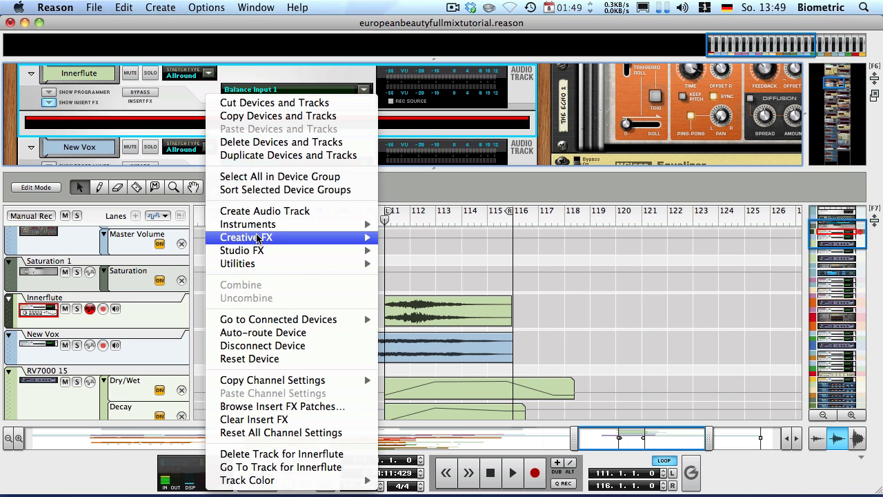
pyautogui.moveTo(257, 252)
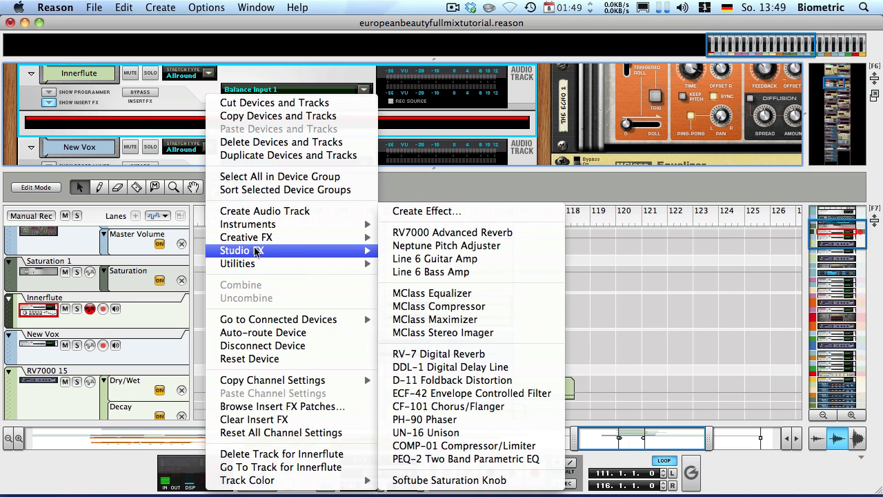
pyautogui.click(442, 246)
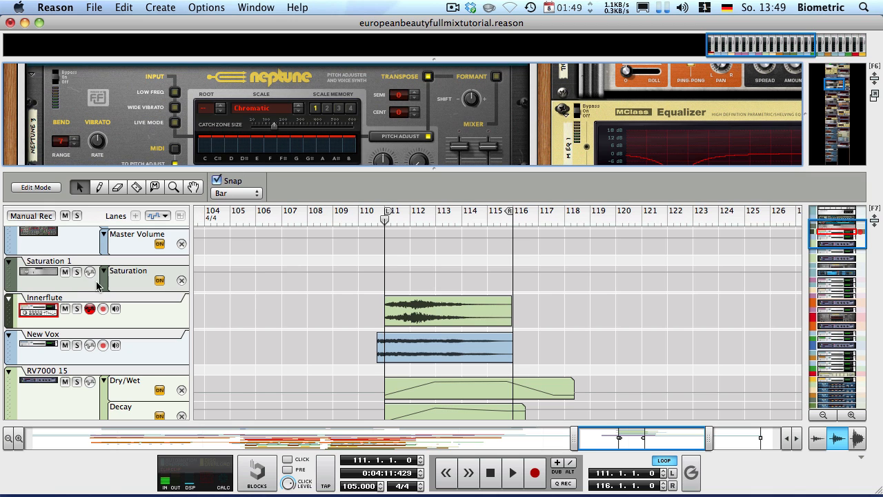
pyautogui.click(76, 309)
pyautogui.press('space')
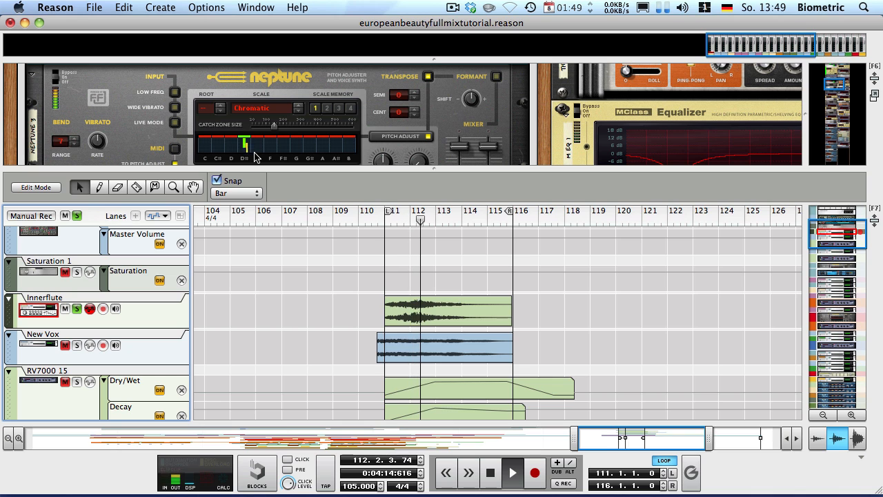
pyautogui.press('space')
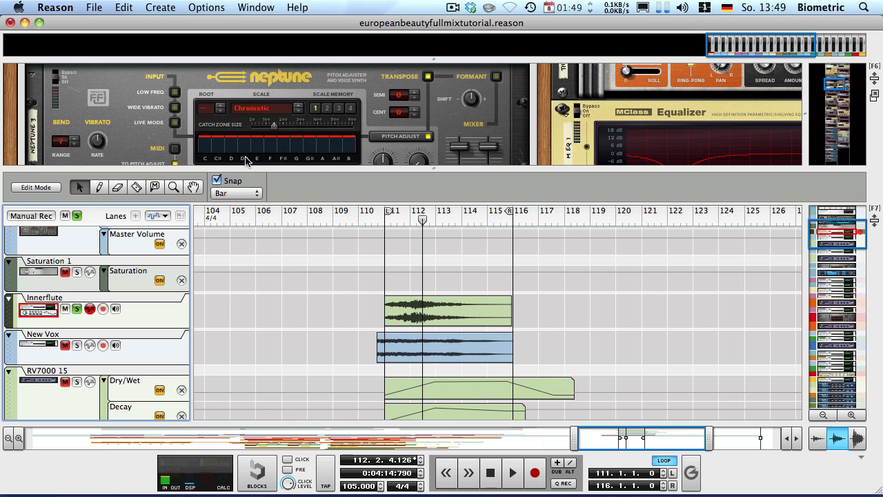
# Enlarge the rack, delete the Neptune device, return to the left locator and select the Innerflute clip
pyautogui.scroll(-3, 314, 132)
pyautogui.scroll(3, 313, 132)
pyautogui.moveTo(288, 167); pyautogui.dragTo(281, 205)
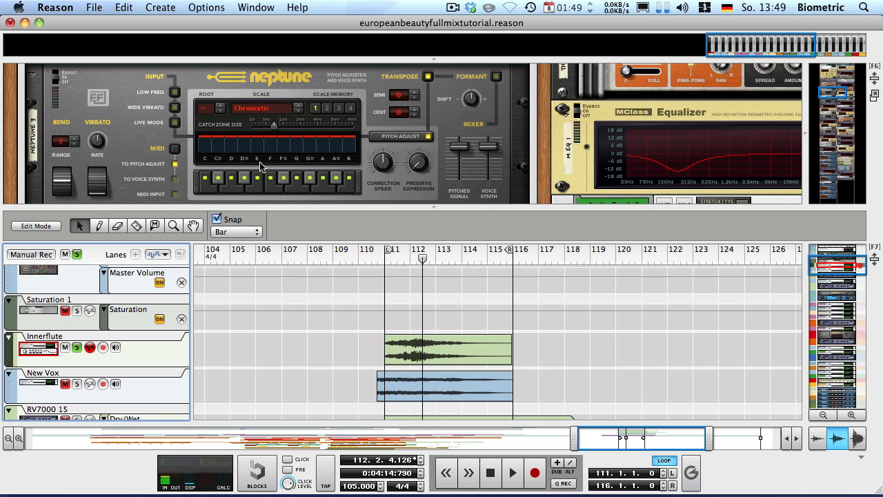
pyautogui.click(90, 81)
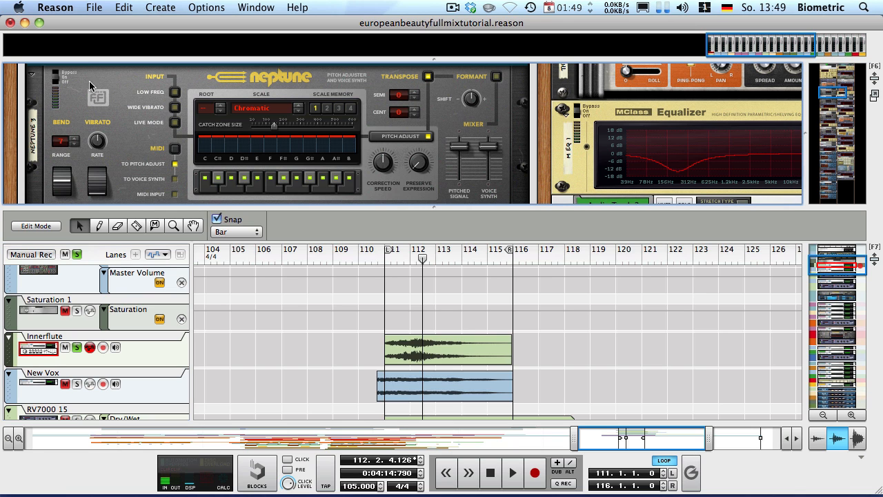
pyautogui.press('BackSpace')
pyautogui.press('Return')
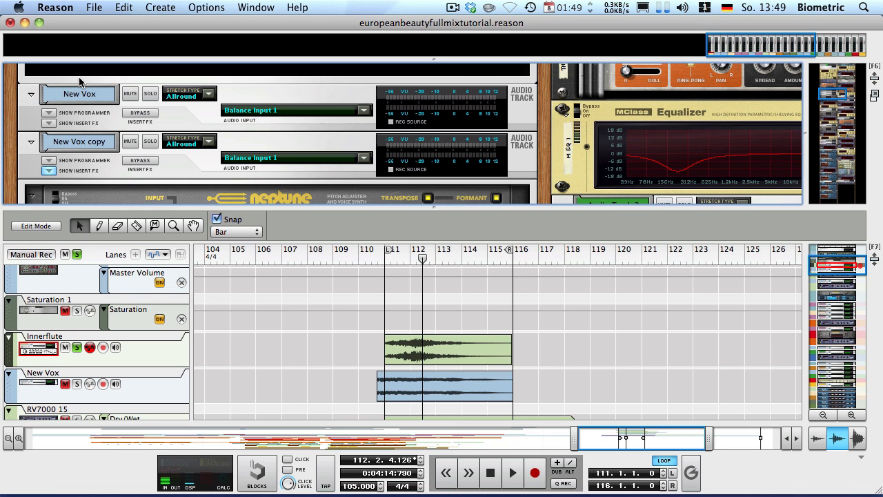
pyautogui.press('KP_1')
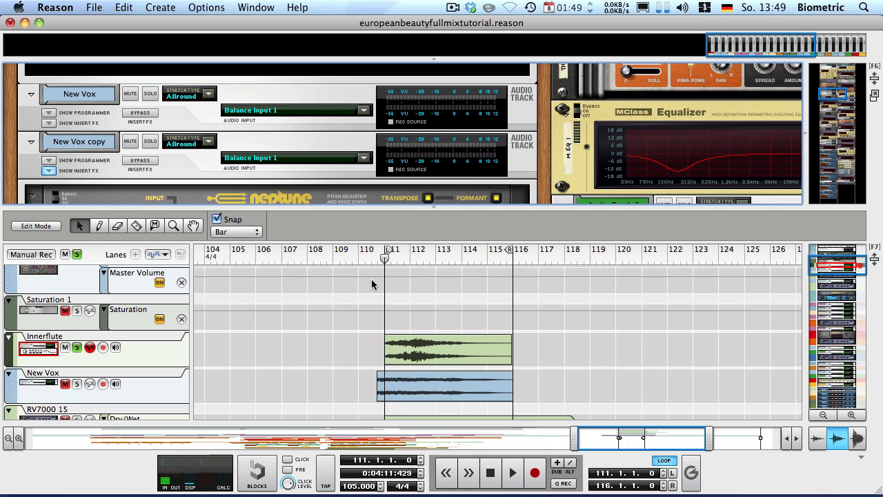
pyautogui.moveTo(329, 307); pyautogui.dragTo(532, 356)
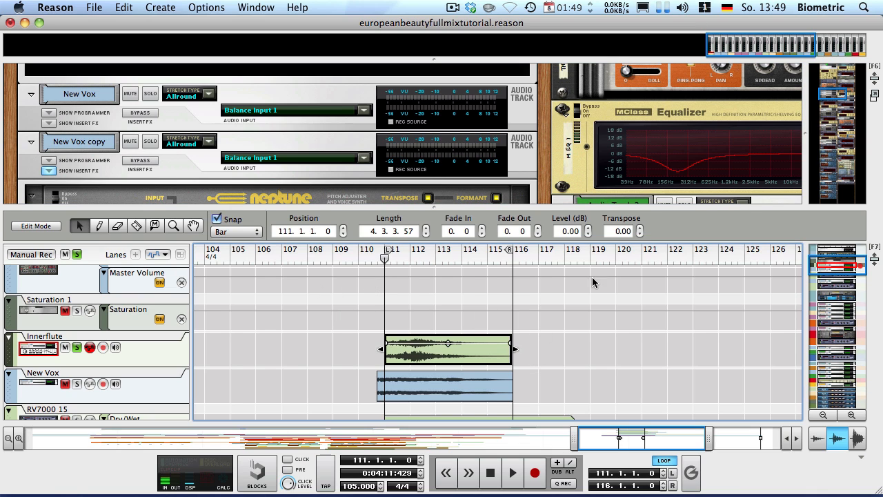
pyautogui.click(618, 231)
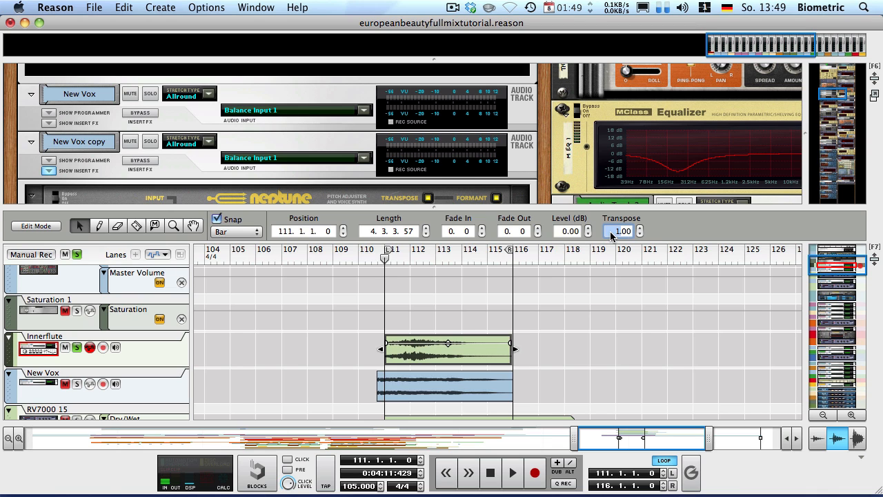
pyautogui.click(515, 311)
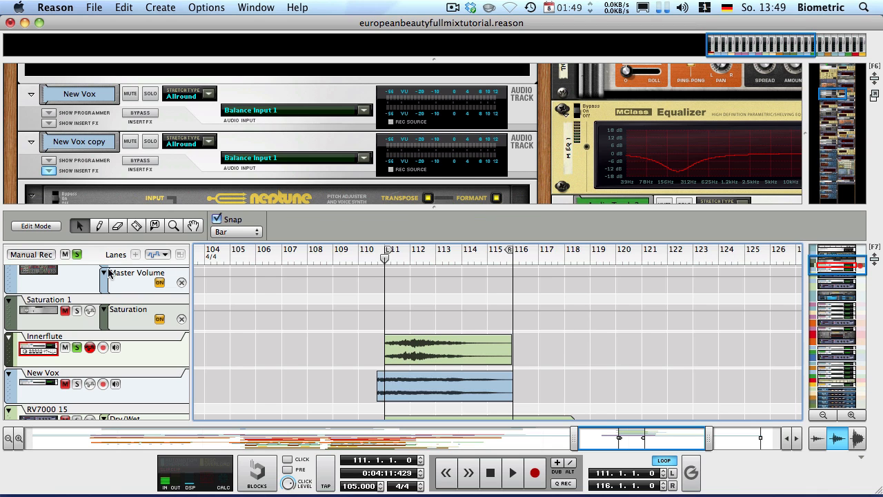
pyautogui.click(76, 255)
pyautogui.press('space')
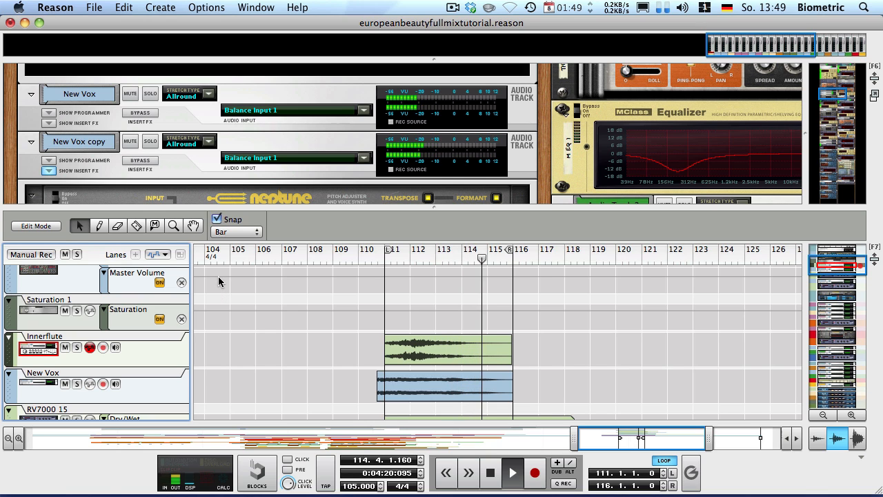
pyautogui.press('space')
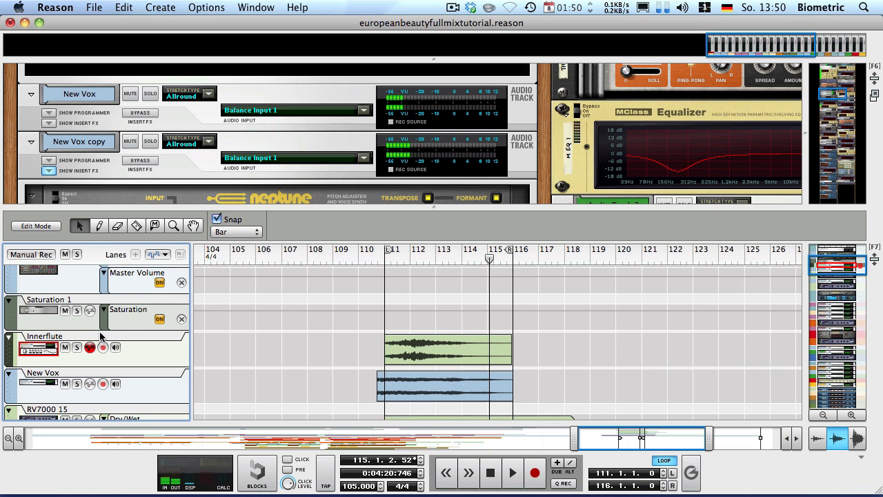
pyautogui.click(78, 352)
pyautogui.press('KP_0')
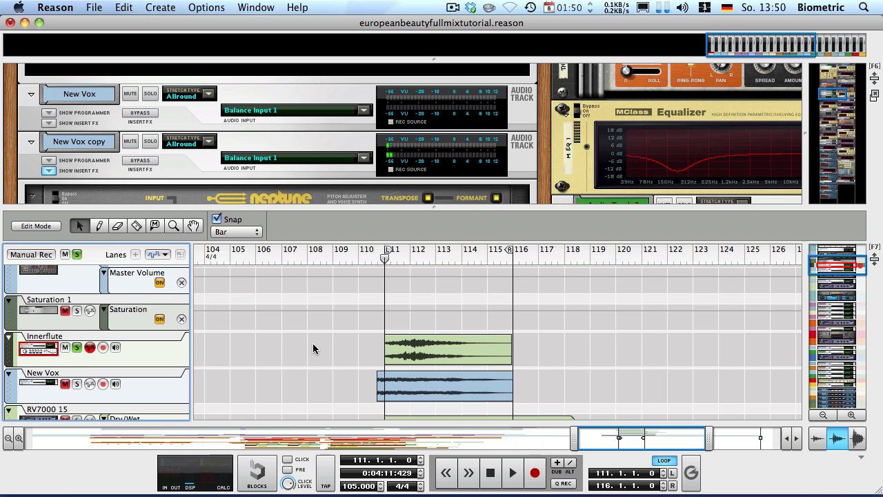
pyautogui.press('space')
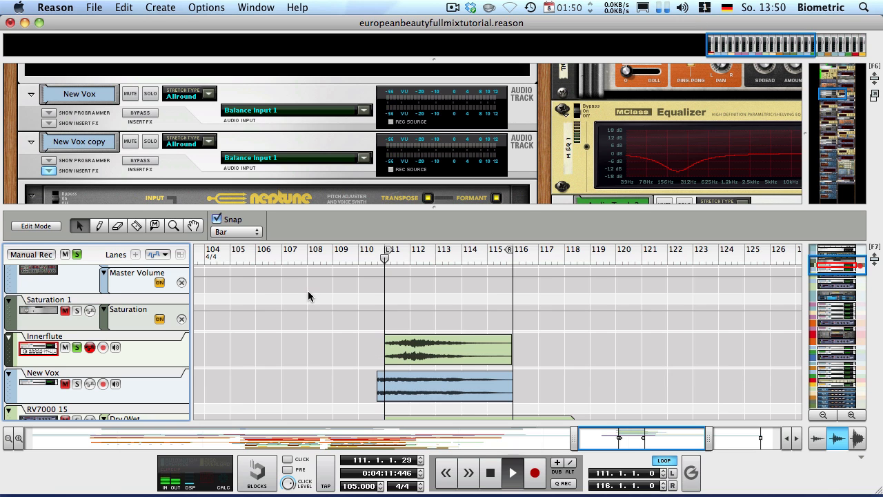
pyautogui.click(385, 350)
pyautogui.press('space')
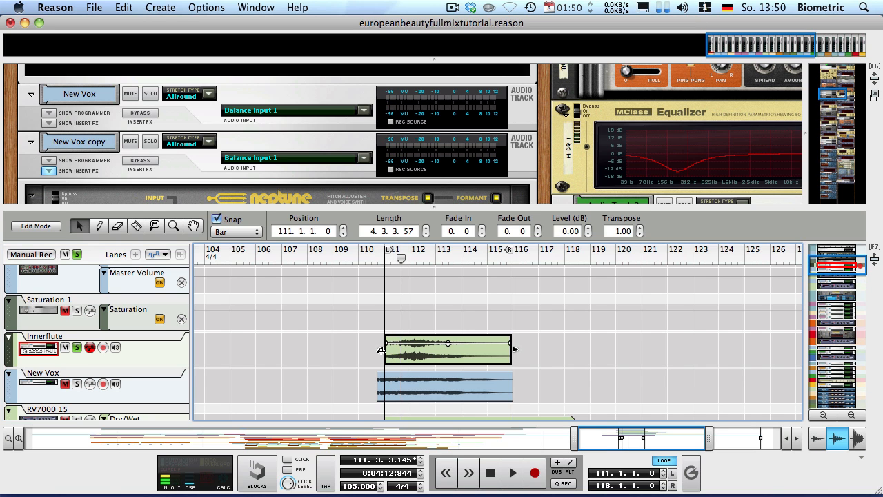
# Move the Innerflute clip earlier with a trimmed start and audition it around bar 112
pyautogui.click(383, 261)
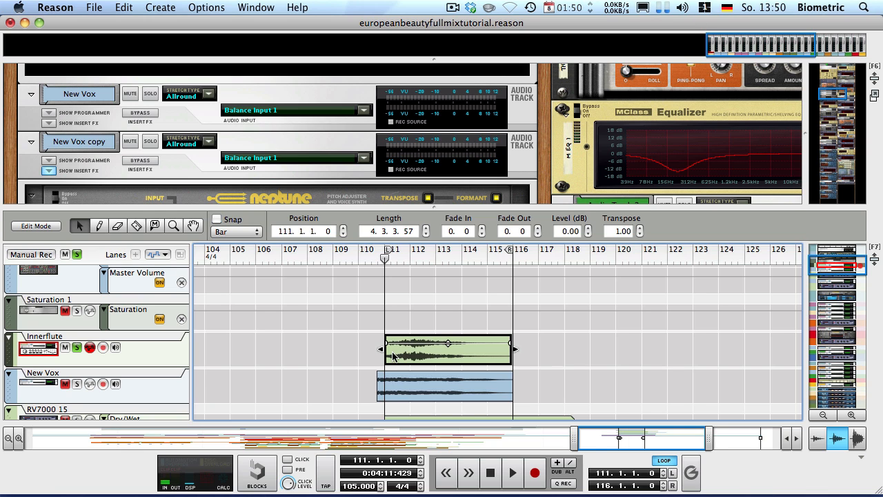
pyautogui.scroll(6, 411, 352)
pyautogui.moveTo(398, 351)
pyautogui.mouseDown()
pyautogui.moveTo(368, 351)
pyautogui.moveTo(399, 343)
pyautogui.mouseUp()
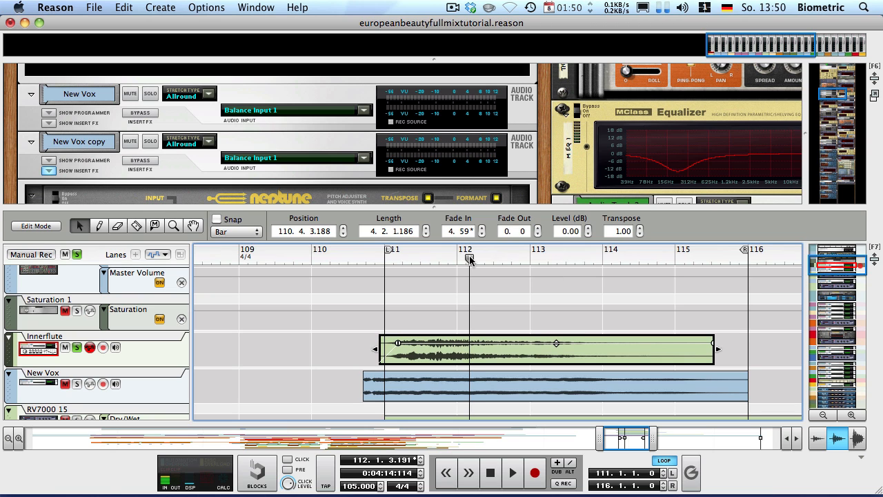
pyautogui.click(468, 257)
pyautogui.press('space')
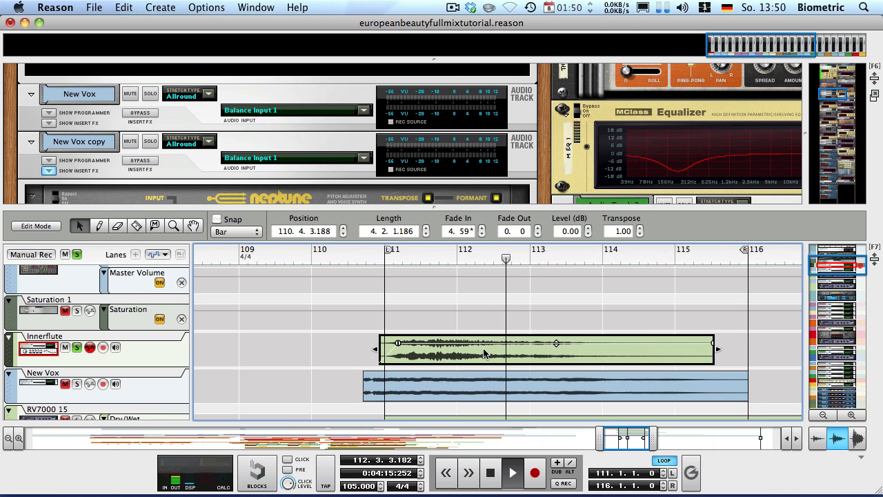
pyautogui.click(448, 258)
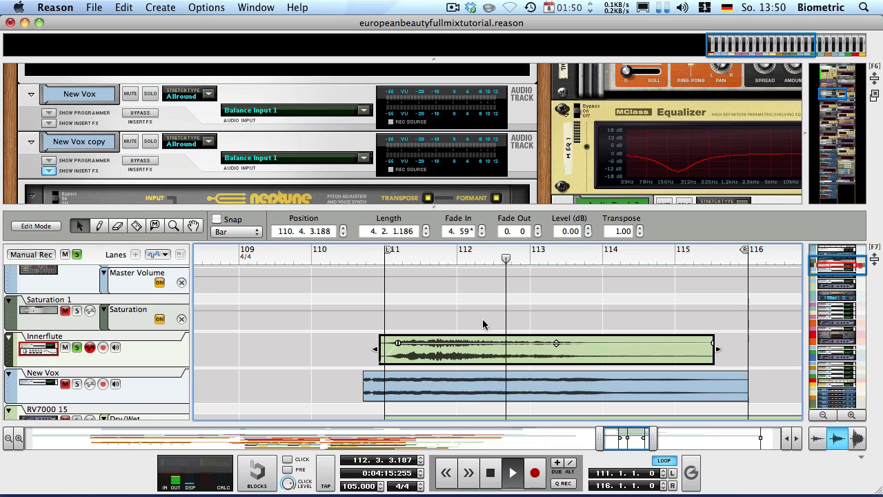
pyautogui.press('space')
# Cut the Innerflute clip to end at bar 112, add a fade-out, and audition from bar 111
pyautogui.moveTo(489, 252); pyautogui.dragTo(472, 254)
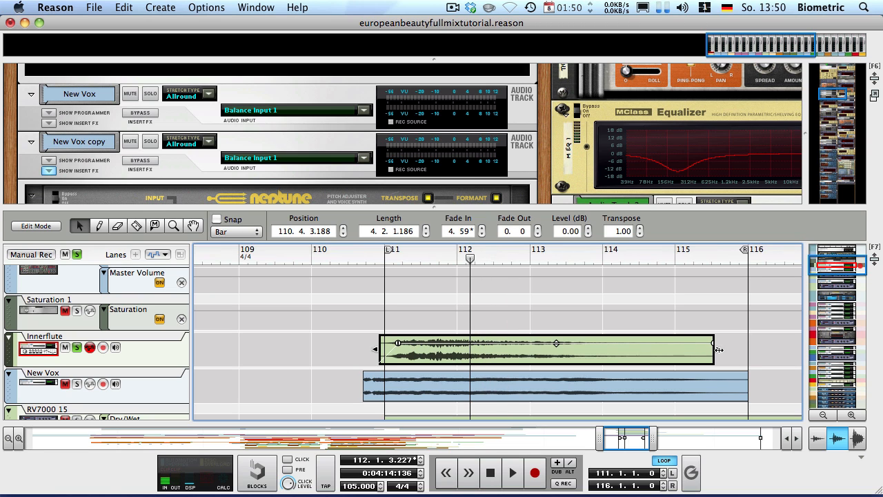
pyautogui.moveTo(719, 350); pyautogui.dragTo(461, 343)
pyautogui.click(372, 258)
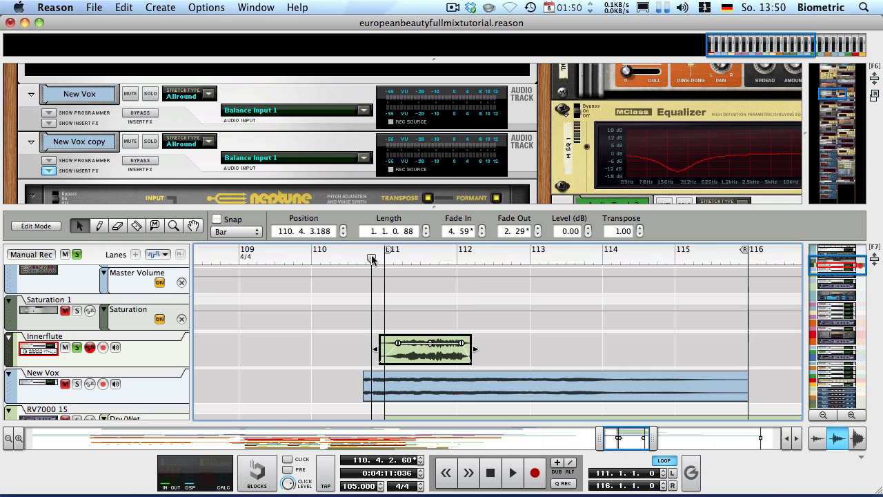
pyautogui.press('space')
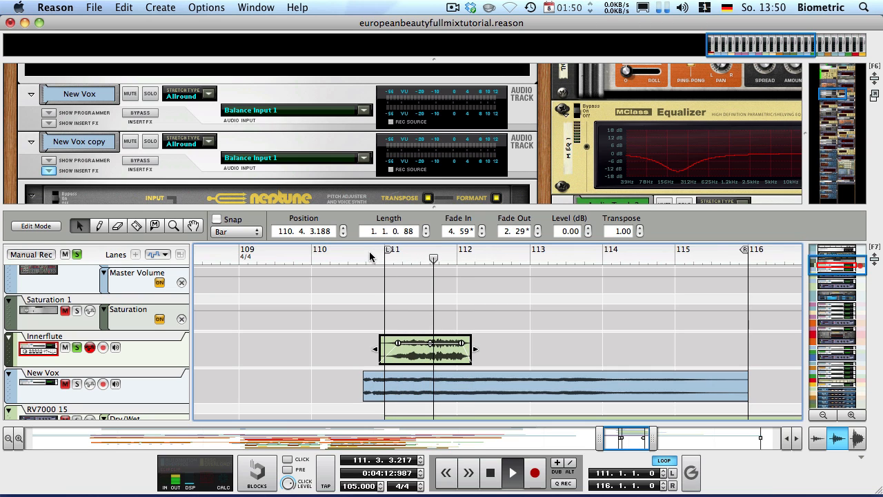
pyautogui.press('space')
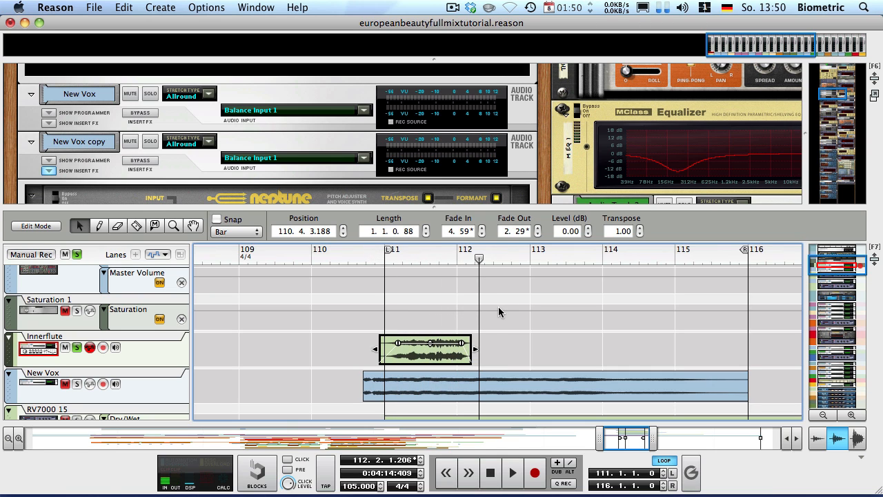
# Re-extend the clip to start at 110.2 and play it with its 10.1 fade-in and 5.0 fade-out
pyautogui.moveTo(477, 351); pyautogui.dragTo(605, 356)
pyautogui.moveTo(489, 357); pyautogui.dragTo(442, 358)
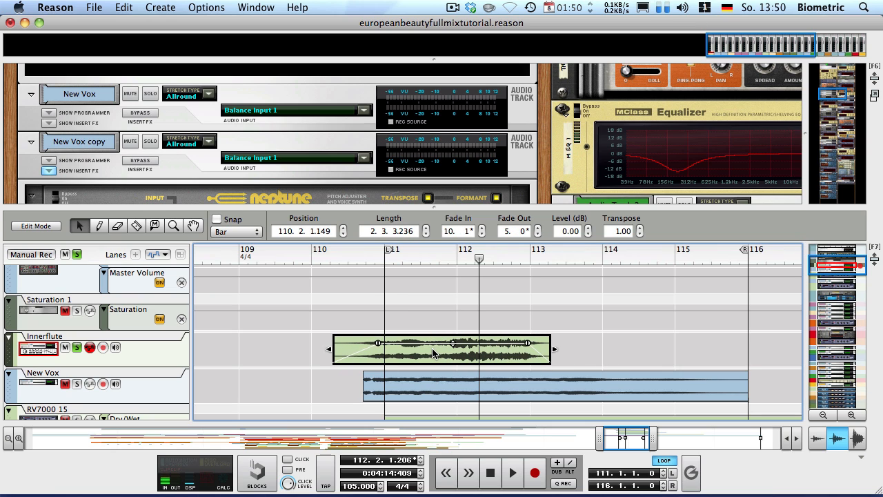
pyautogui.click(363, 257)
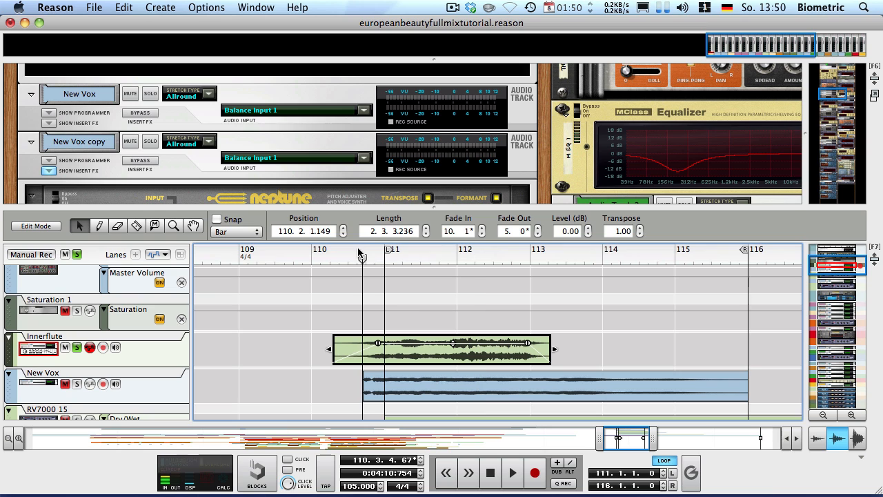
pyautogui.click(354, 253)
pyautogui.press('space')
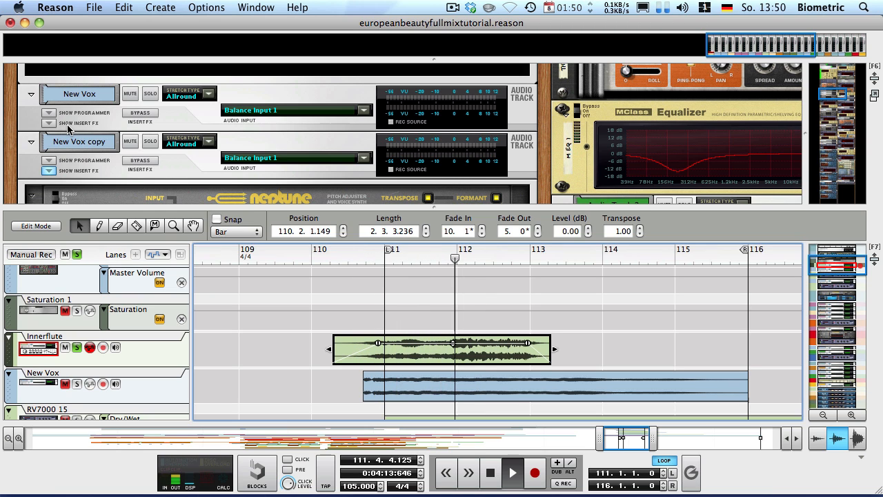
pyautogui.press('space')
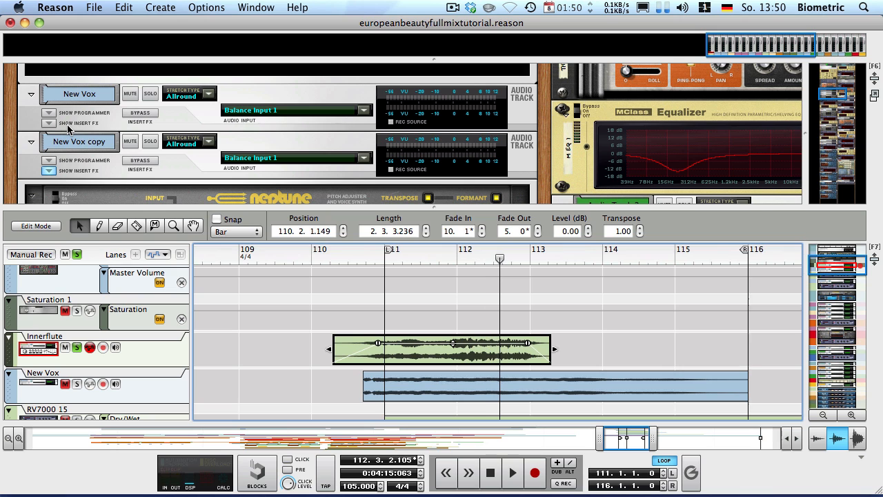
# Insert an RV7000 Advanced Reverb into the Innerflute track's insert effects
pyautogui.click(66, 332)
pyautogui.click(48, 102)
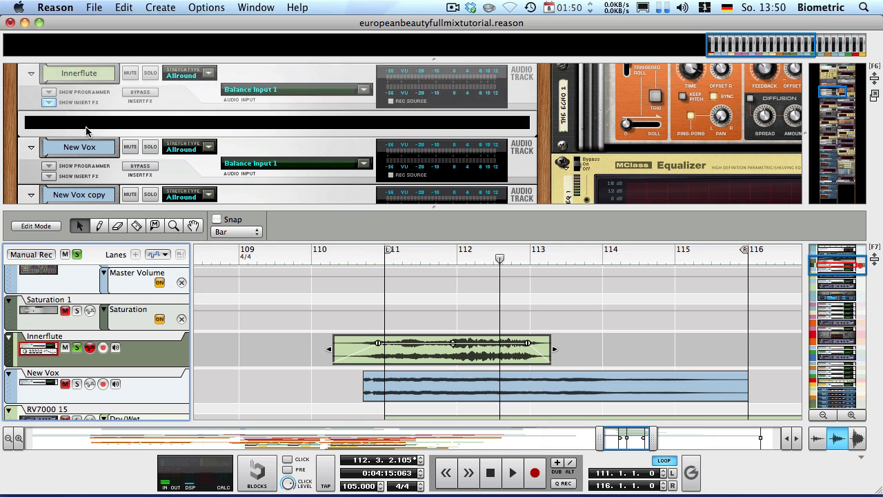
pyautogui.rightClick(56, 123)
pyautogui.moveTo(107, 242)
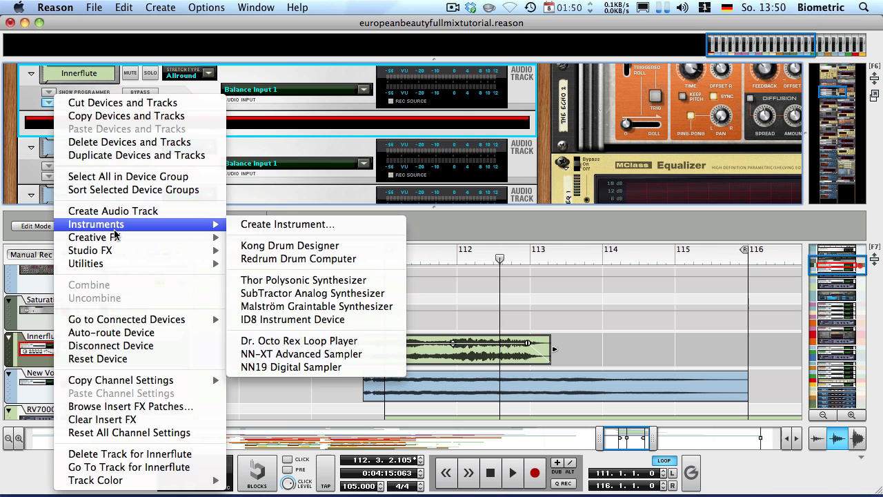
pyautogui.moveTo(162, 253)
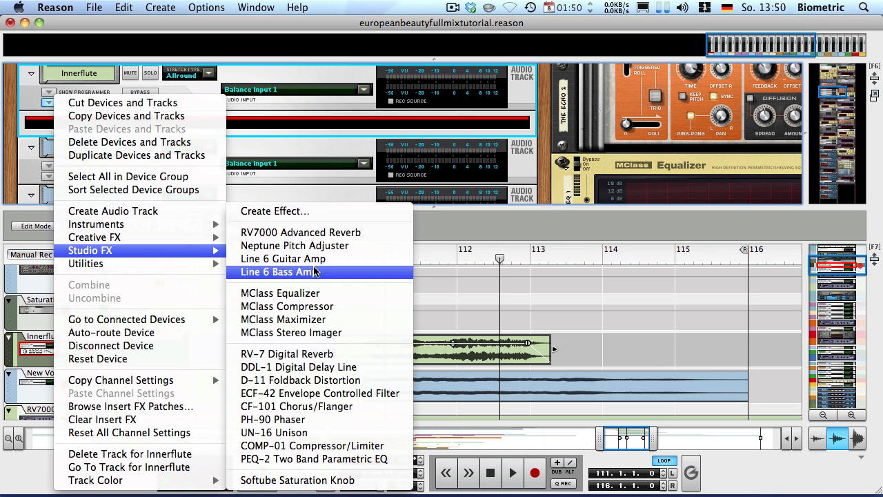
pyautogui.click(267, 233)
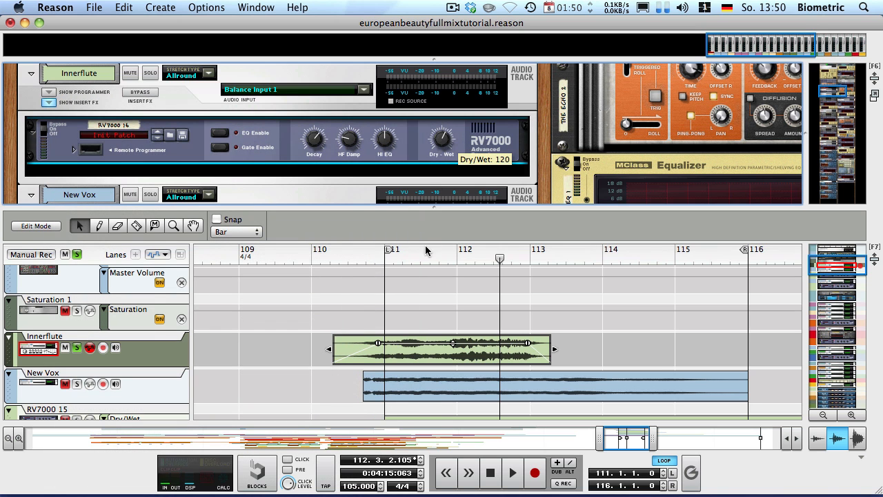
# Set the RV7000 size to 39.6 m, decay 94 and Dry/Wet 30, and add a Dry/Wet automation lane
pyautogui.click(73, 150)
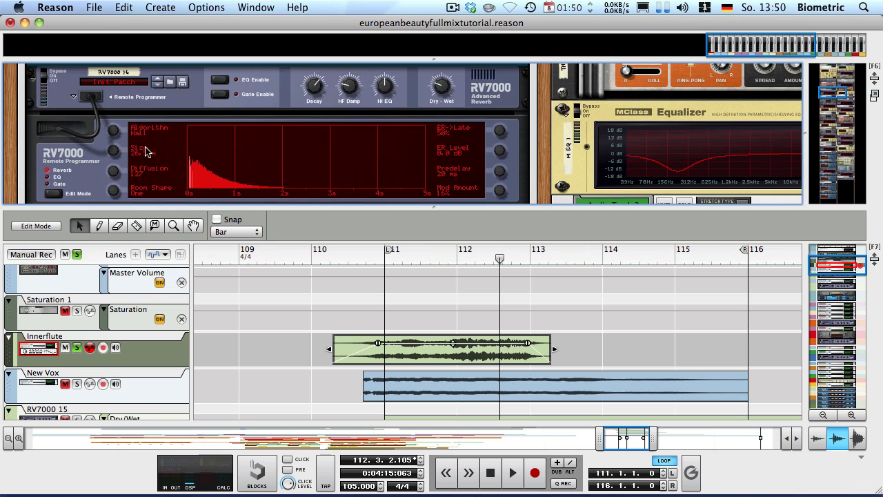
pyautogui.moveTo(115, 155); pyautogui.dragTo(85, 41)
pyautogui.moveTo(319, 83); pyautogui.dragTo(311, 60)
pyautogui.moveTo(443, 88); pyautogui.dragTo(435, 102)
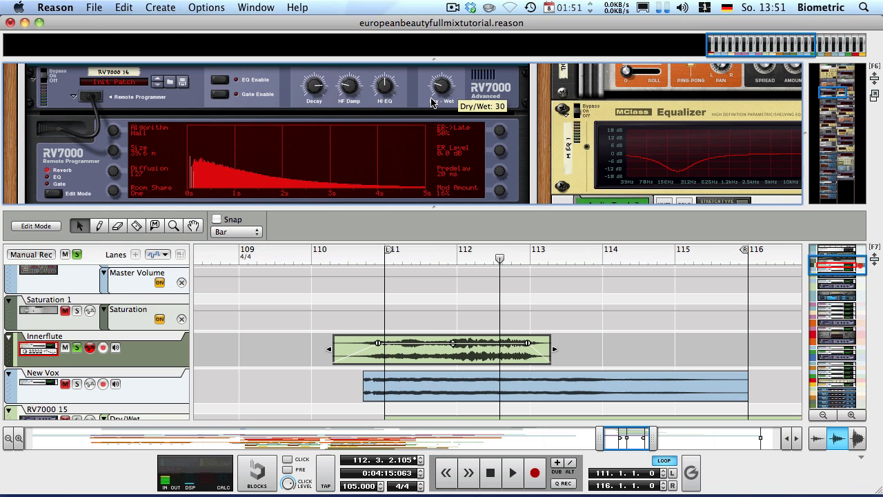
pyautogui.keyDown('alt'); pyautogui.click(442, 88); pyautogui.keyUp('alt')
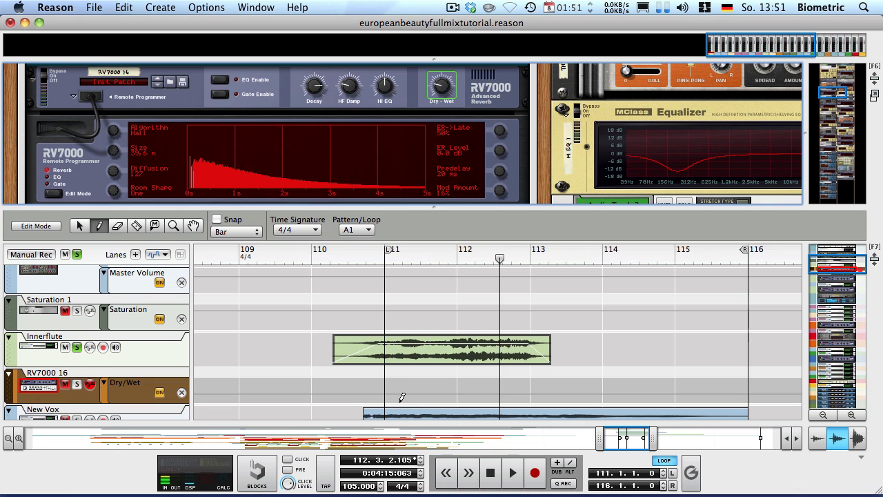
# Draw a Dry/Wet automation clip whose curve peaks near bar 113 and falls by bar 116
pyautogui.moveTo(389, 398); pyautogui.dragTo(587, 391)
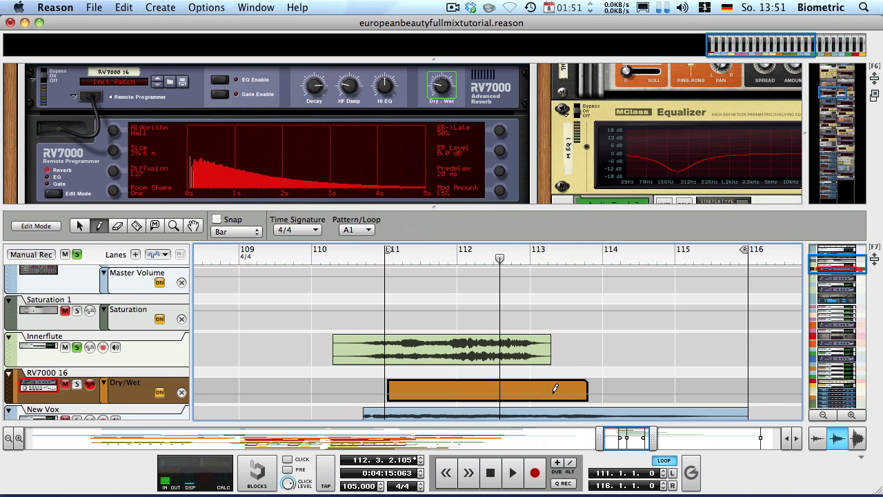
pyautogui.doubleClick(491, 396)
pyautogui.moveTo(399, 394); pyautogui.dragTo(549, 338)
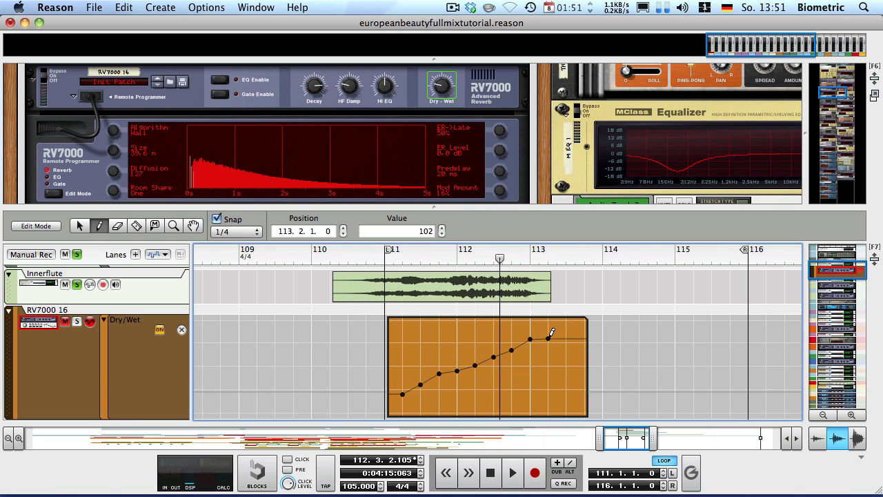
pyautogui.moveTo(588, 369)
pyautogui.mouseDown()
pyautogui.moveTo(667, 368)
pyautogui.moveTo(681, 388)
pyautogui.mouseUp()
pyautogui.press('q')
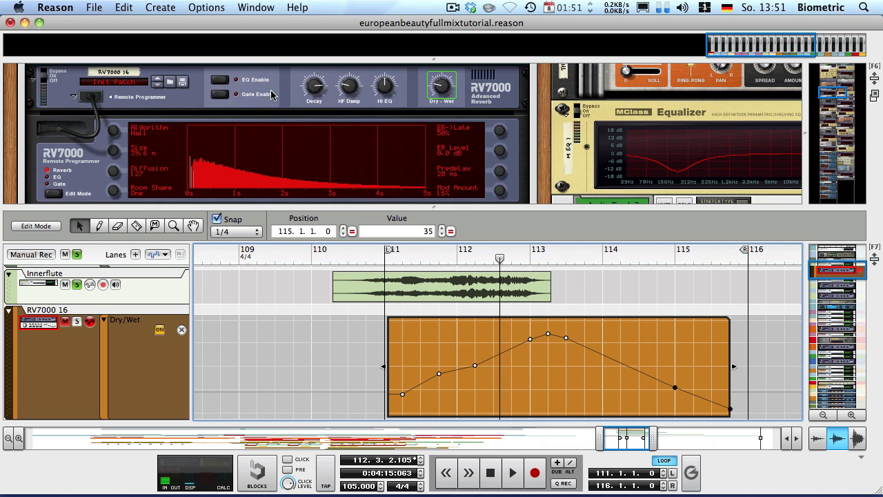
# Add a Decay automation lane with a rising curve, then play from bar 110
pyautogui.keyDown('alt'); pyautogui.click(318, 82); pyautogui.keyUp('alt')
pyautogui.press('w')
pyautogui.moveTo(355, 405); pyautogui.dragTo(685, 380)
pyautogui.doubleClick(554, 325)
pyautogui.moveTo(385, 402); pyautogui.dragTo(494, 378)
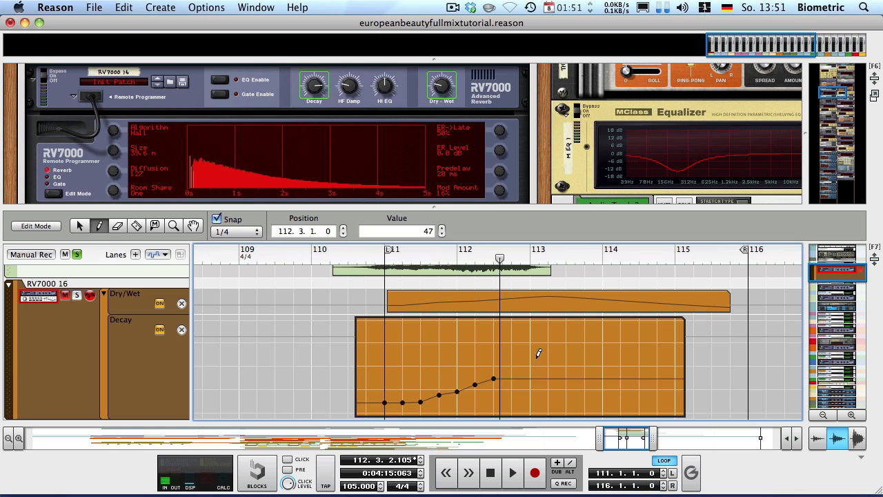
pyautogui.moveTo(538, 357); pyautogui.dragTo(711, 381)
pyautogui.press('q')
pyautogui.click(314, 261)
pyautogui.click(280, 318)
pyautogui.press('space')
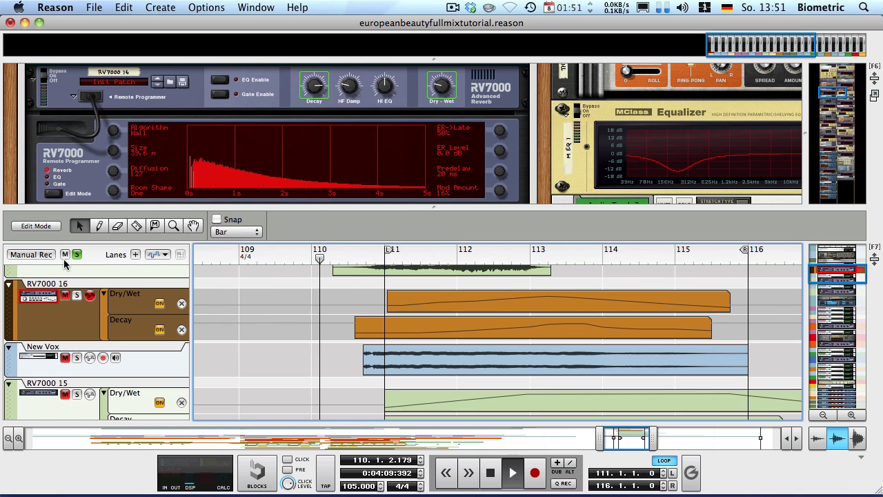
# Turn off soloing on all tracks and hide the rack to enlarge the arrangement
pyautogui.click(77, 254)
pyautogui.scroll(3, 228, 330)
pyautogui.click(258, 322)
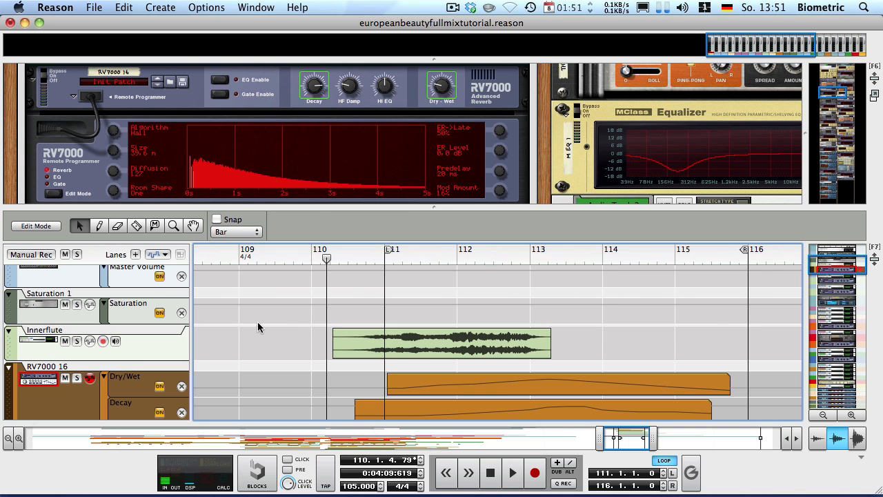
pyautogui.scroll(-5, 255, 320)
pyautogui.scroll(3, 259, 313)
pyautogui.scroll(-4, 259, 313)
pyautogui.scroll(2, 268, 309)
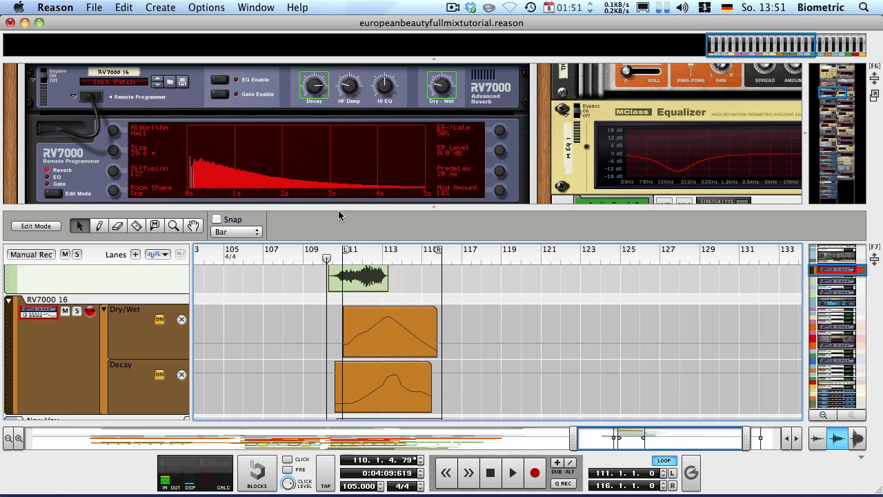
pyautogui.press('F6')
pyautogui.scroll(-3, 515, 312)
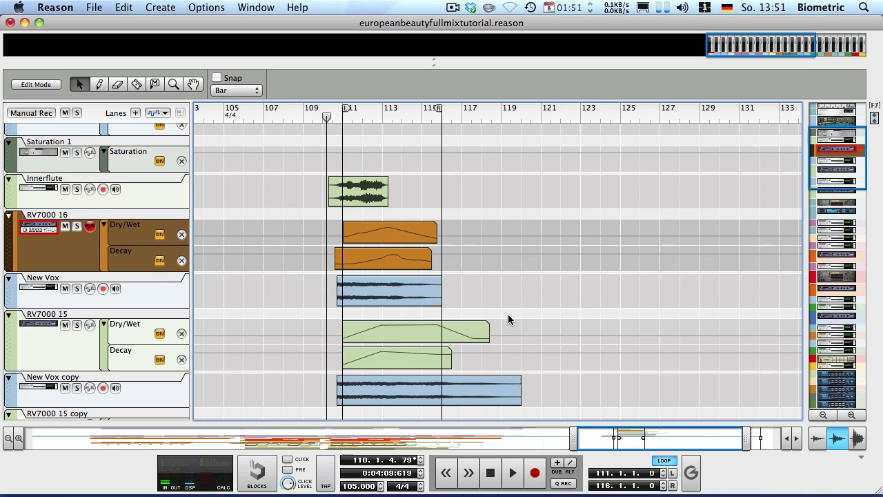
# Move the Innerflute clip and both reverb automation clips to about bar 115 and play the loop
pyautogui.moveTo(277, 181); pyautogui.dragTo(456, 259)
pyautogui.moveTo(439, 108); pyautogui.dragTo(530, 119)
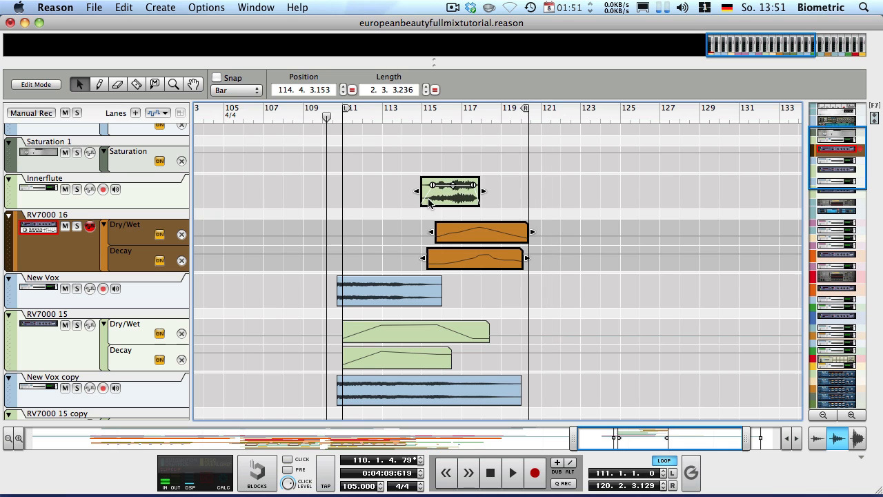
pyautogui.press('space')
pyautogui.click(314, 188)
pyautogui.scroll(-5, 296, 201)
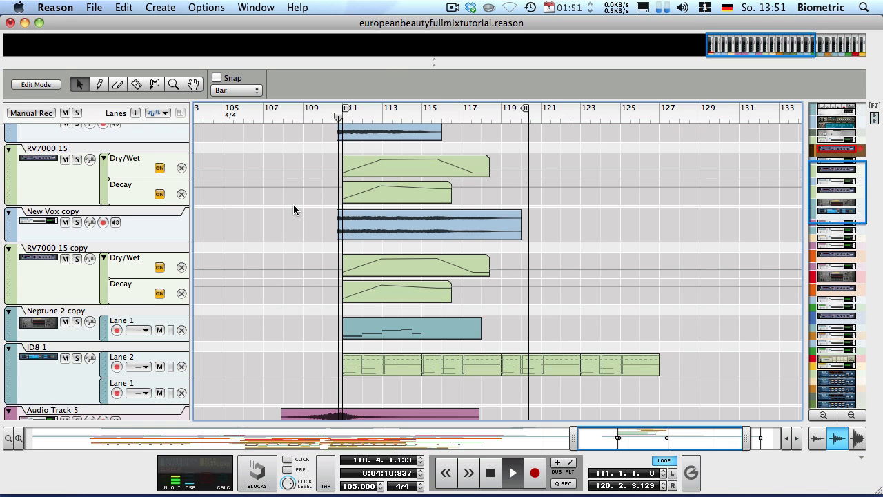
pyautogui.scroll(2, 293, 209)
pyautogui.scroll(2, 290, 209)
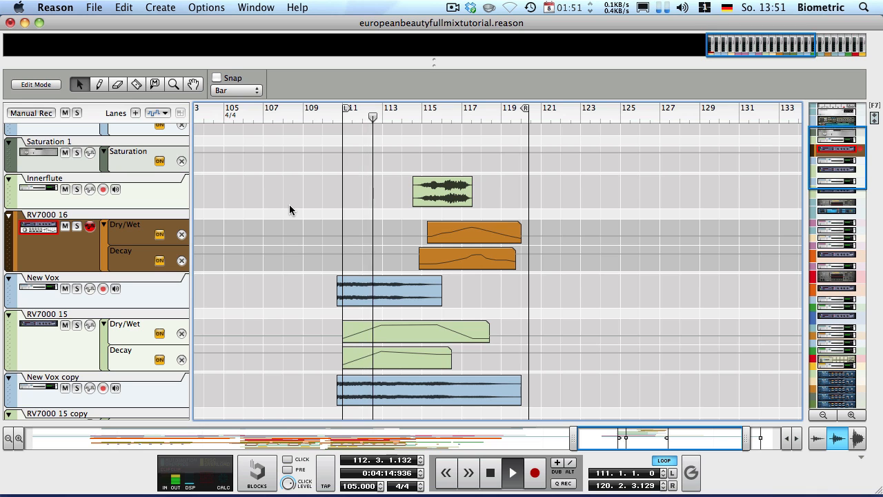
pyautogui.scroll(-2, 289, 204)
pyautogui.scroll(-2, 289, 204)
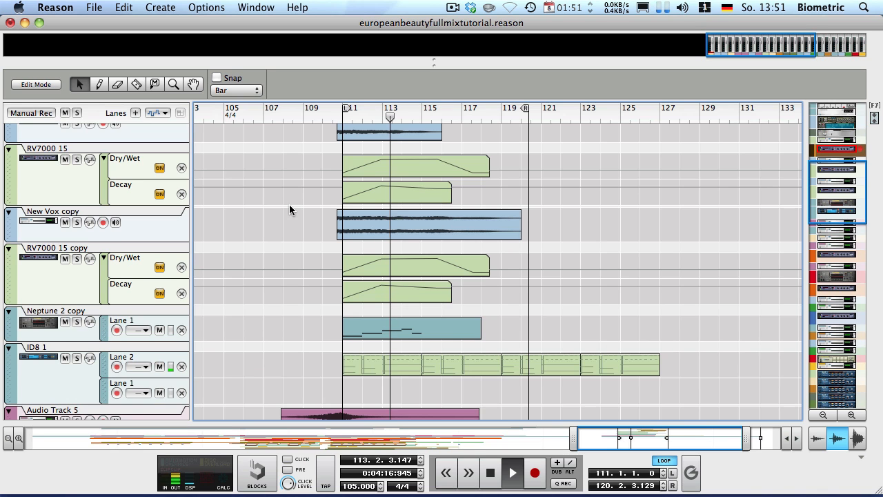
pyautogui.scroll(4, 289, 204)
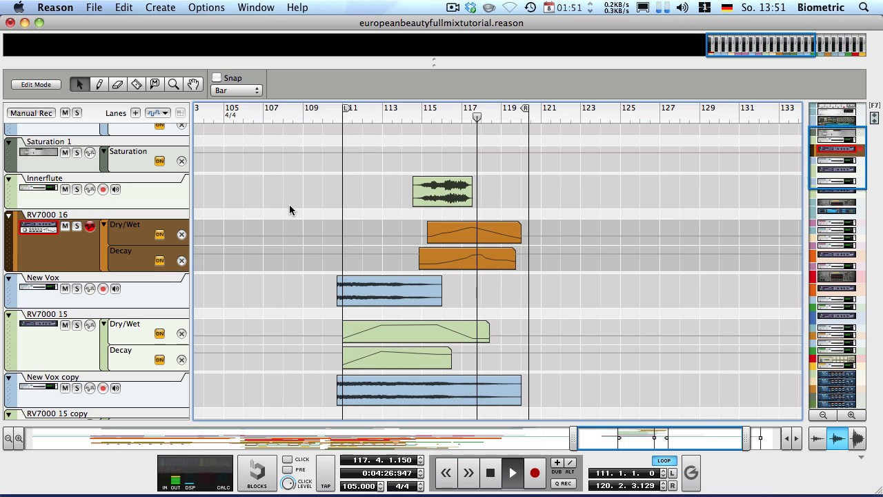
pyautogui.scroll(-5, 290, 205)
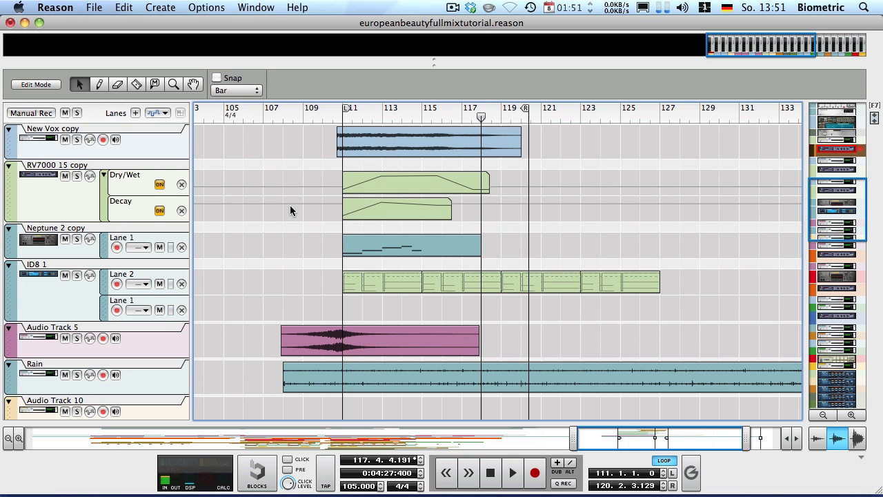
pyautogui.scroll(6, 291, 206)
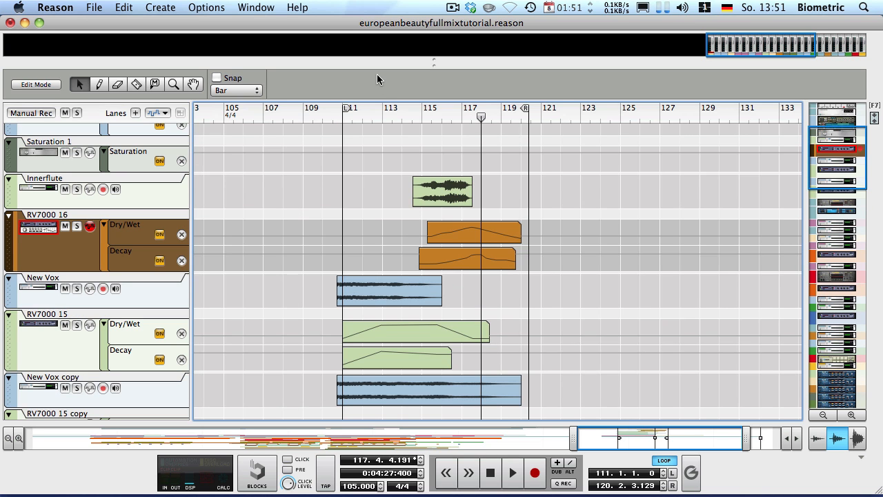
pyautogui.scroll(-5, 379, 236)
# Zoom out to the whole song and start playback from bar 39
pyautogui.moveTo(424, 437); pyautogui.dragTo(263, 422)
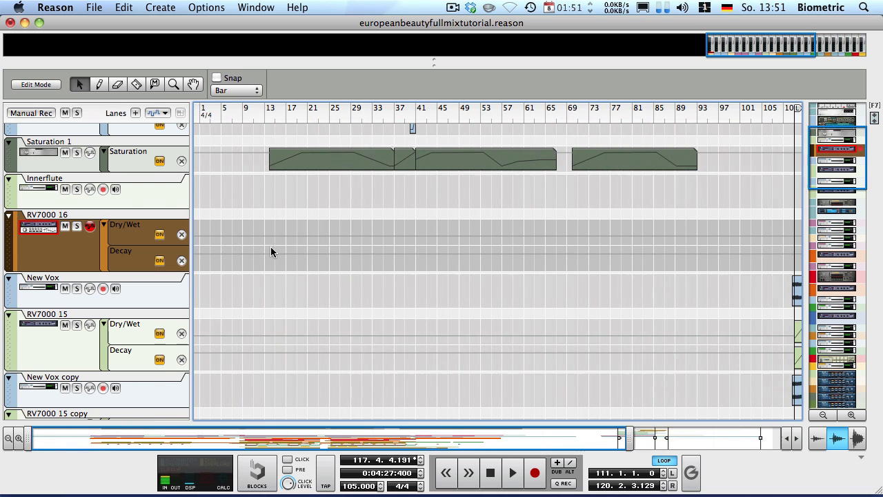
pyautogui.scroll(3, 376, 272)
pyautogui.scroll(-12, 377, 273)
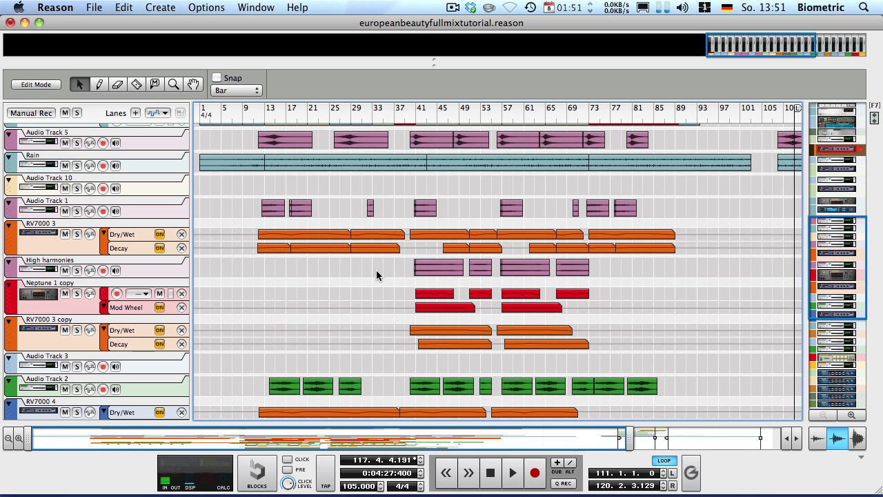
pyautogui.click(406, 112)
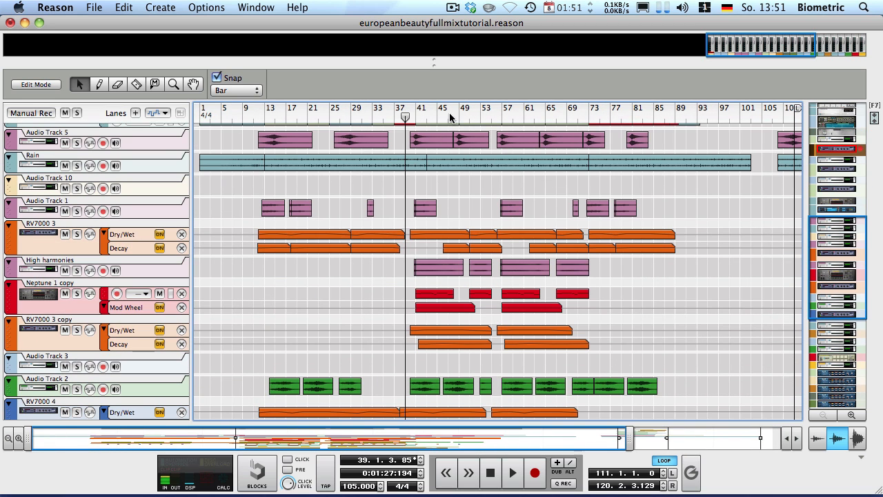
pyautogui.scroll(-8, 402, 232)
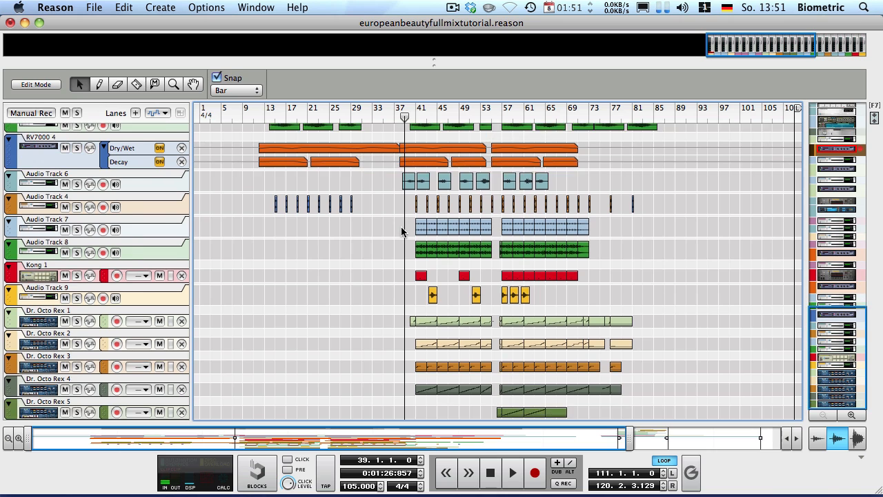
pyautogui.scroll(4, 401, 227)
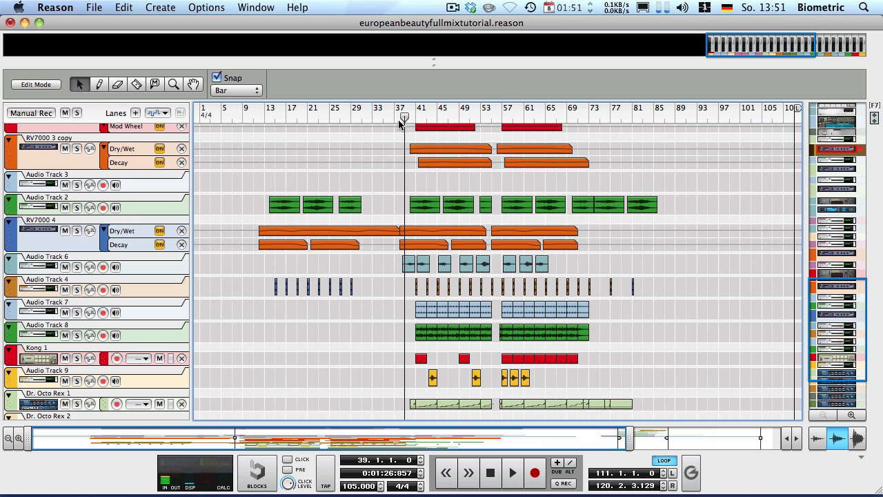
pyautogui.press('space')
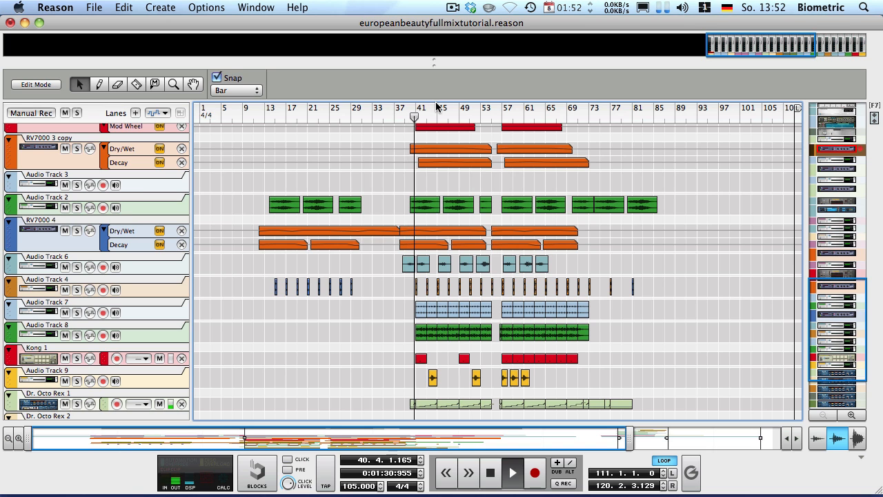
# Lower the master fader to about -8.8 dB in the mixer, then collapse the mixer
pyautogui.moveTo(390, 61); pyautogui.dragTo(404, 293)
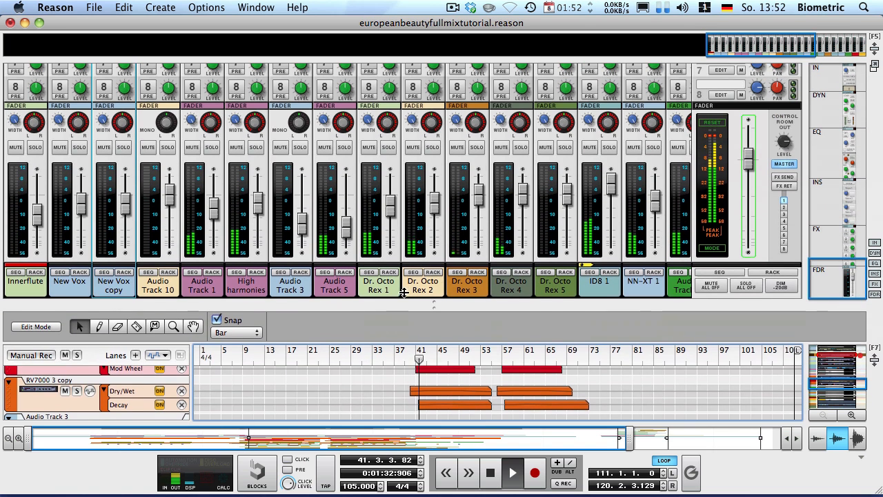
pyautogui.moveTo(748, 169); pyautogui.dragTo(747, 190)
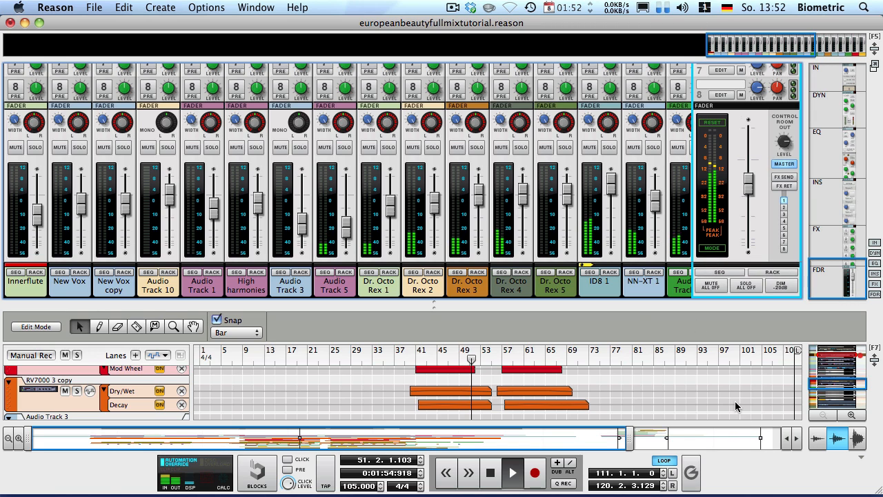
pyautogui.moveTo(622, 311); pyautogui.dragTo(518, 65)
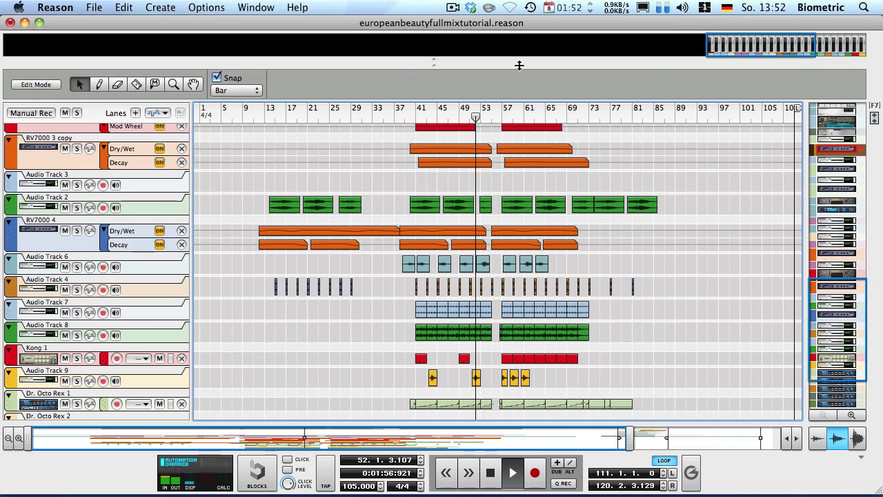
pyautogui.scroll(3, 523, 238)
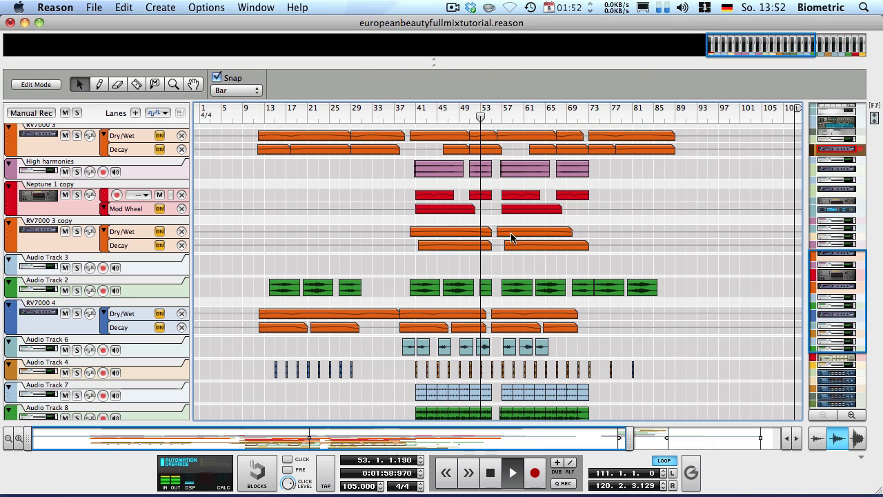
pyautogui.scroll(3, 504, 231)
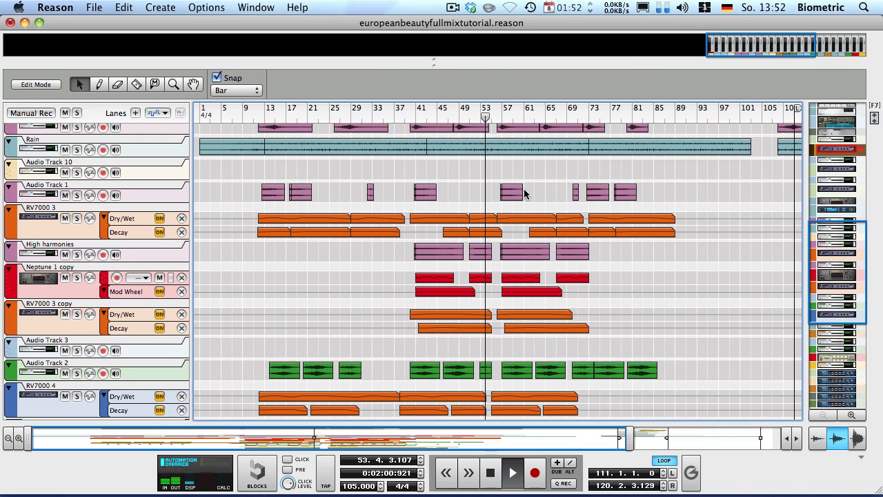